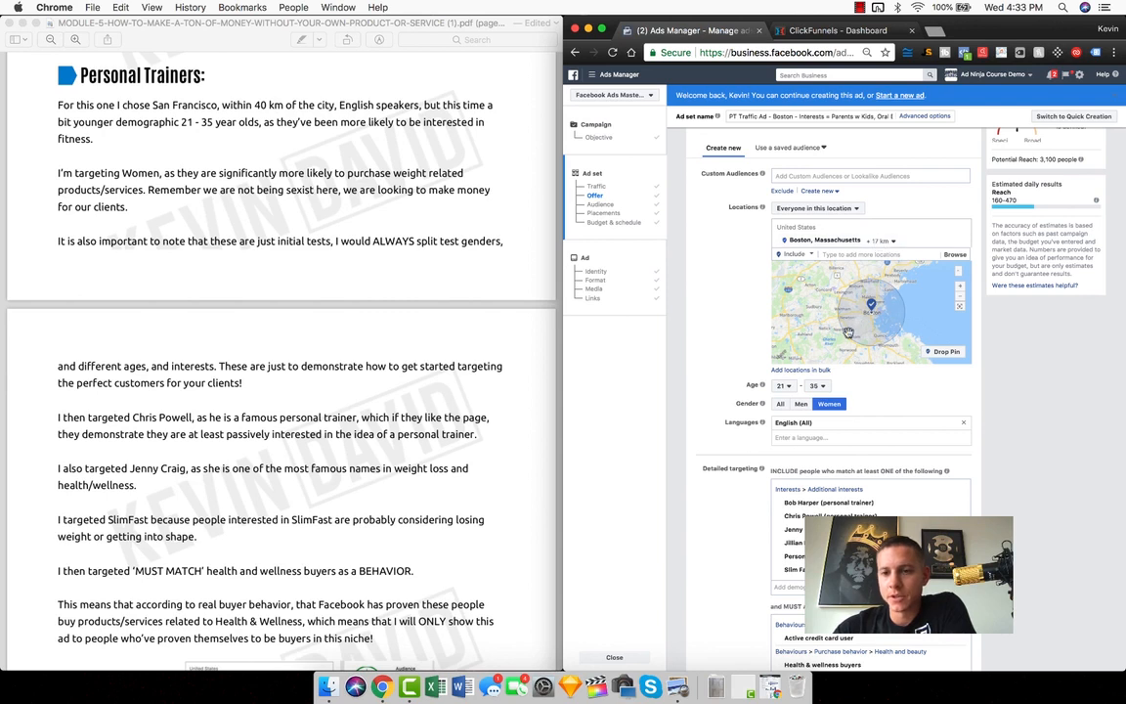
Review the Boston ad set's location, age, gender, language and detailed targeting groups
{"action": "scroll", "coordinate": [677, 305], "scroll_direction": "down", "scroll_amount": 3}
{"action": "scroll", "coordinate": [711, 305], "scroll_direction": "down", "scroll_amount": 1}
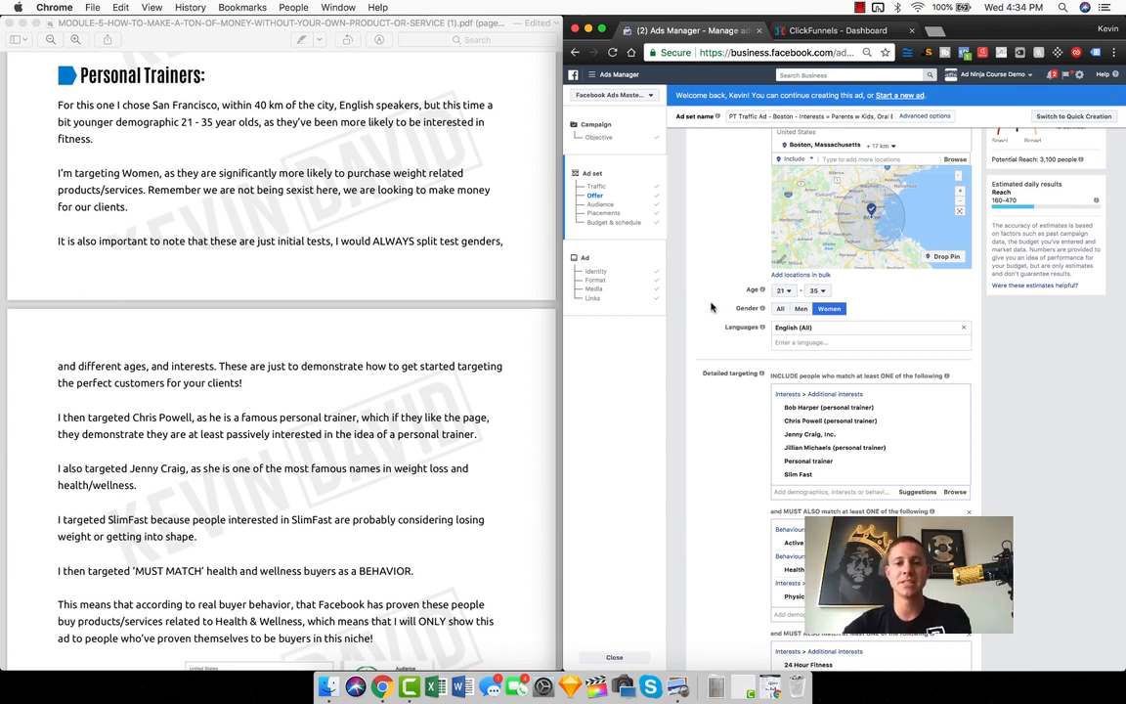
{"action": "scroll", "coordinate": [648, 269], "scroll_direction": "down", "scroll_amount": 3}
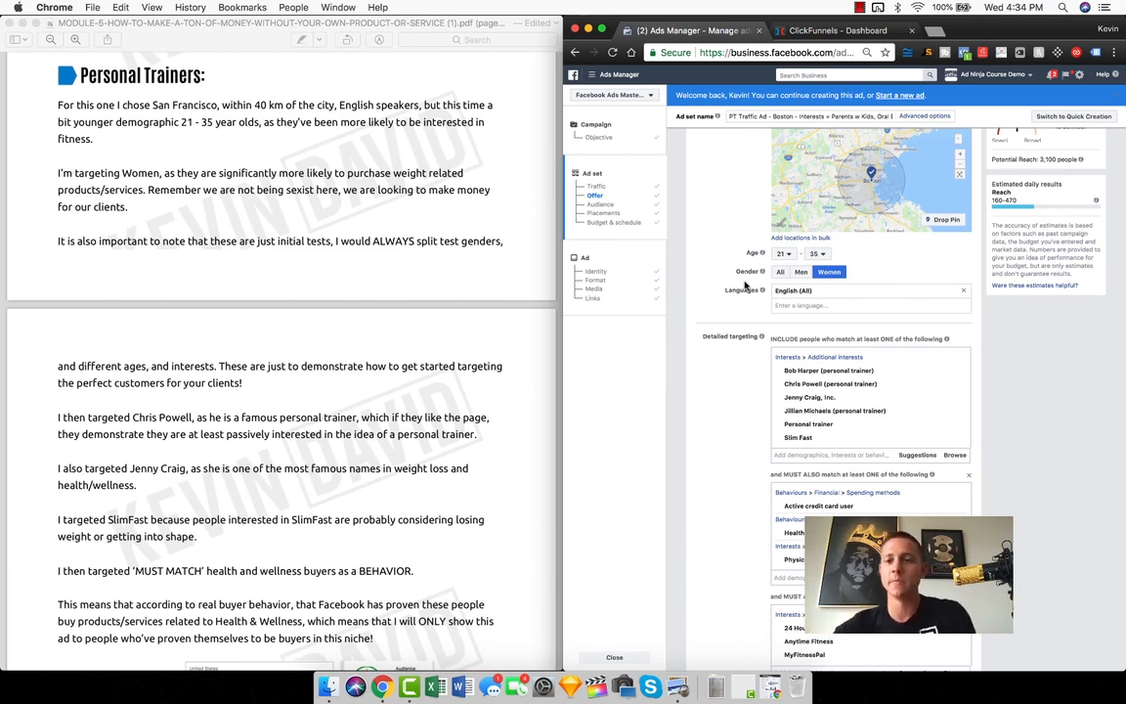
{"action": "scroll", "coordinate": [746, 284], "scroll_direction": "down", "scroll_amount": 2}
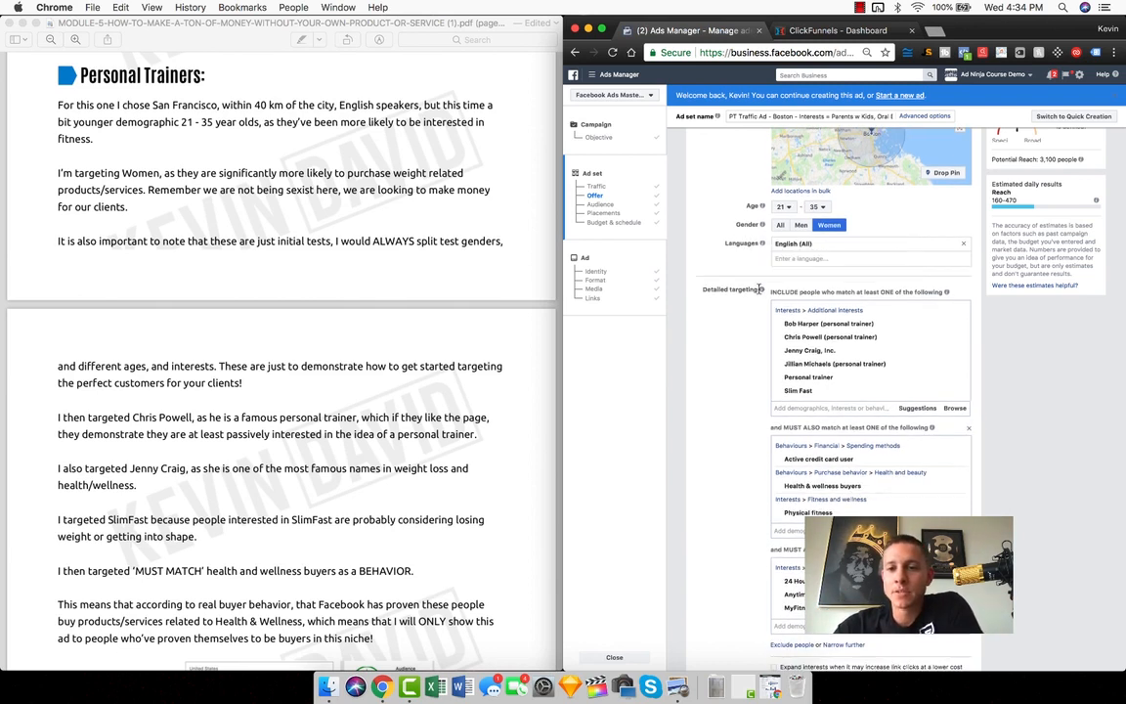
{"action": "scroll", "coordinate": [758, 383], "scroll_direction": "down", "scroll_amount": 2}
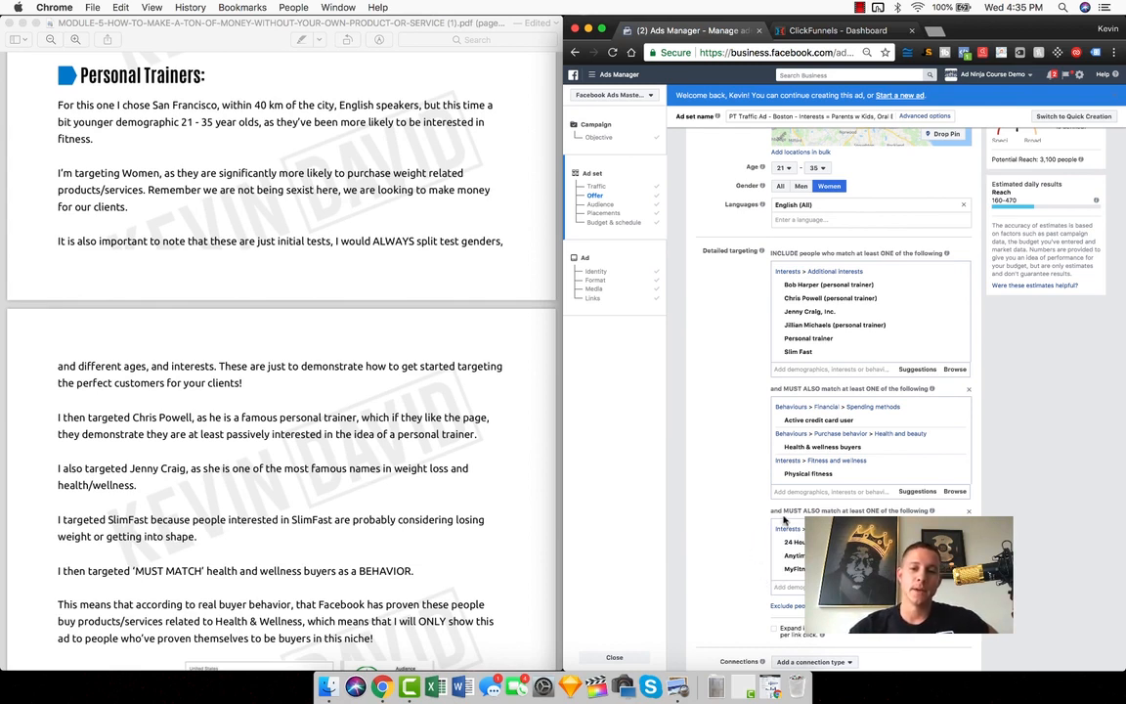
{"action": "mouse_move", "coordinate": [792, 541]}
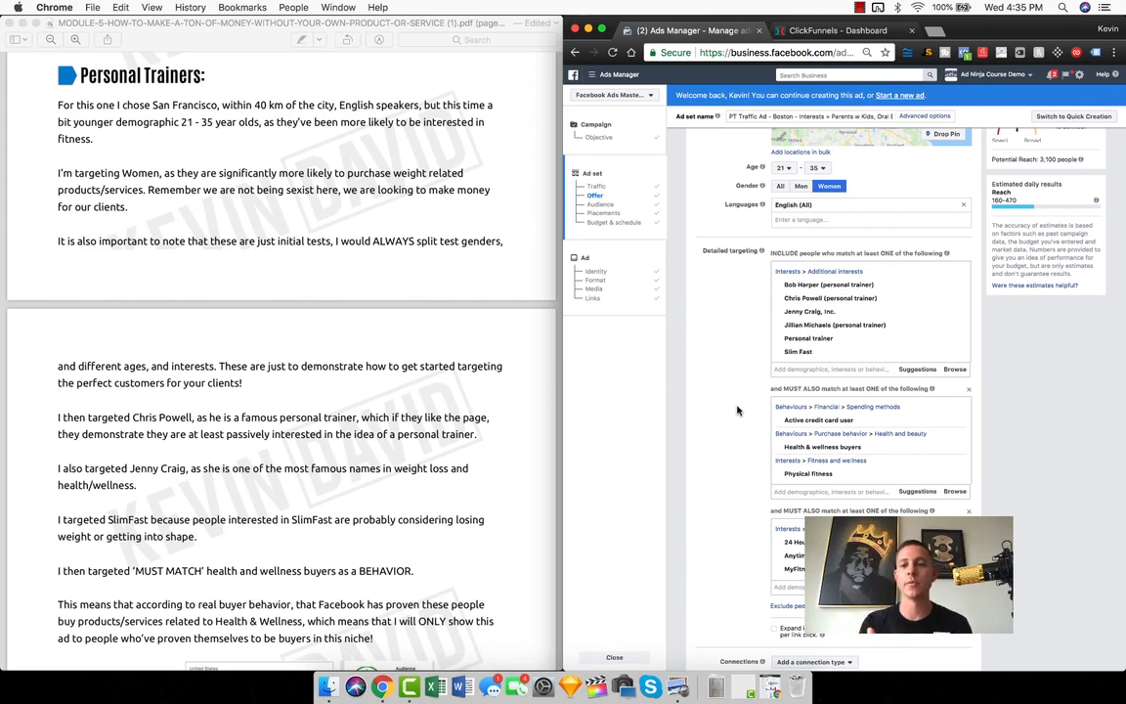
Search the first detailed targeting group for "fitness", look through the suggested interests, and close the list without adding any
{"action": "left_click", "coordinate": [799, 370]}
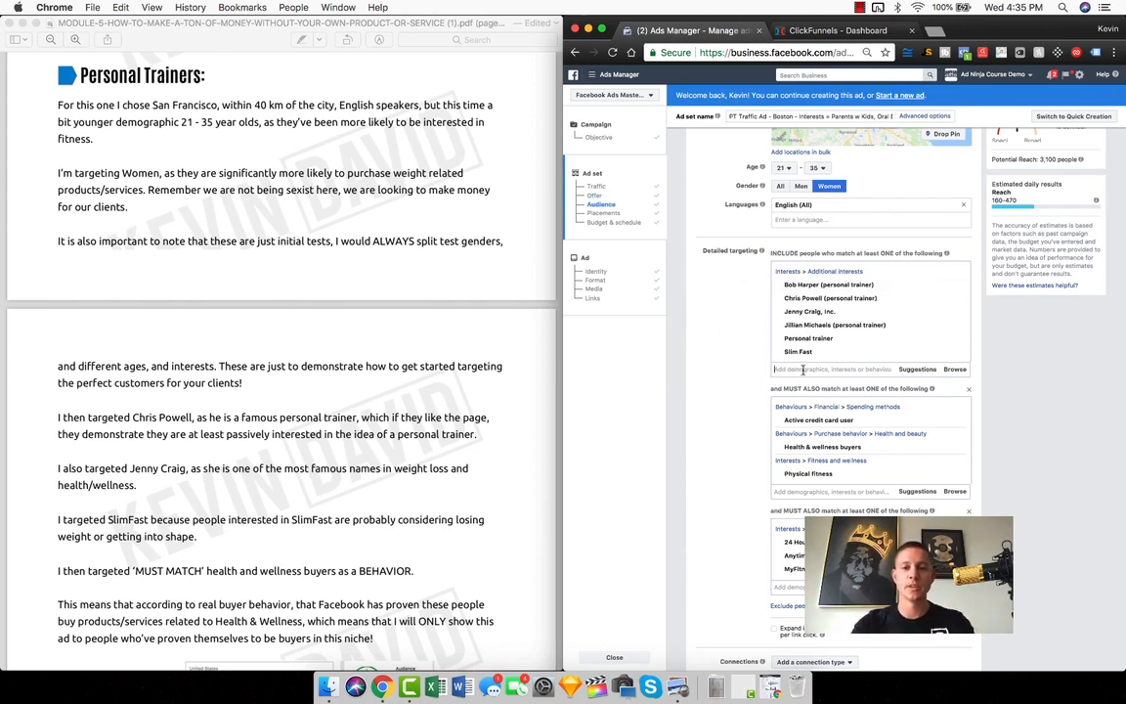
{"action": "type", "text": "fitness"}
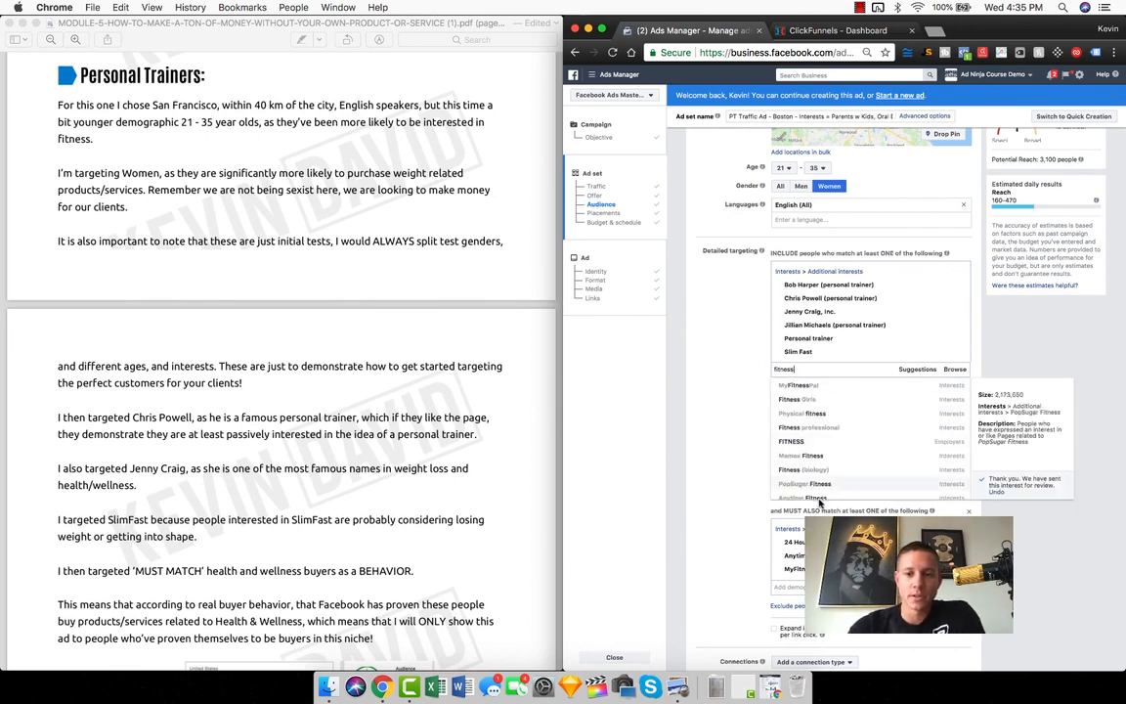
{"action": "scroll", "coordinate": [821, 479], "scroll_direction": "down", "scroll_amount": 5}
{"action": "scroll", "coordinate": [821, 449], "scroll_direction": "up", "scroll_amount": 6}
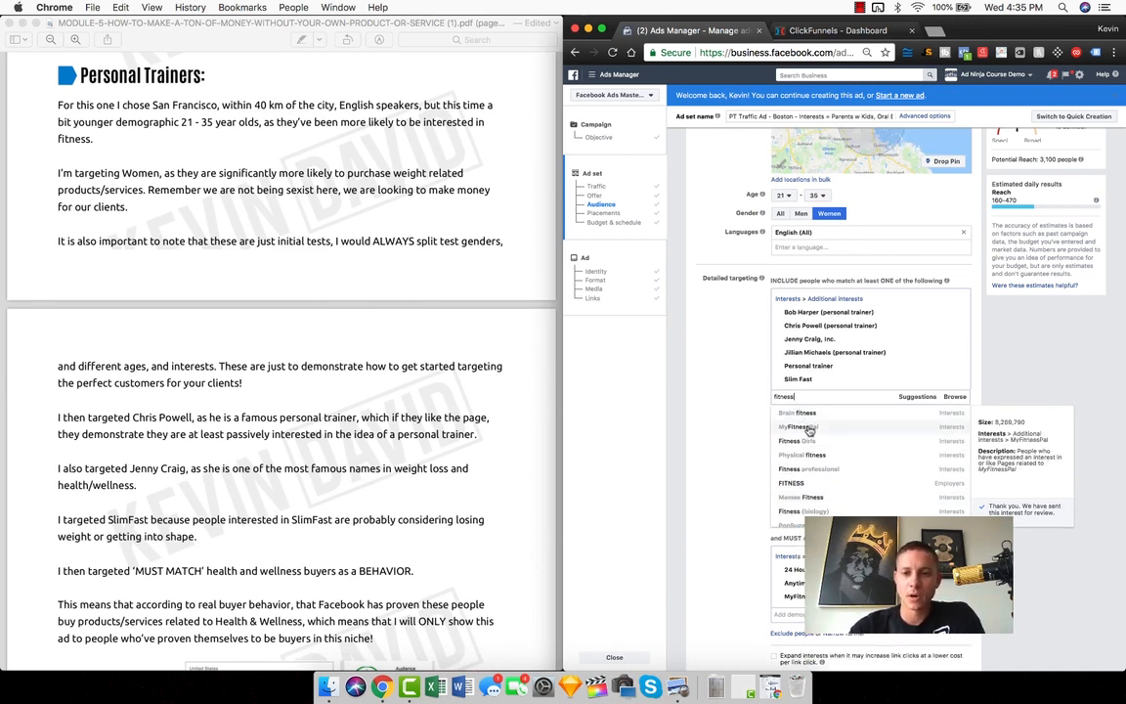
{"action": "left_click", "coordinate": [740, 458]}
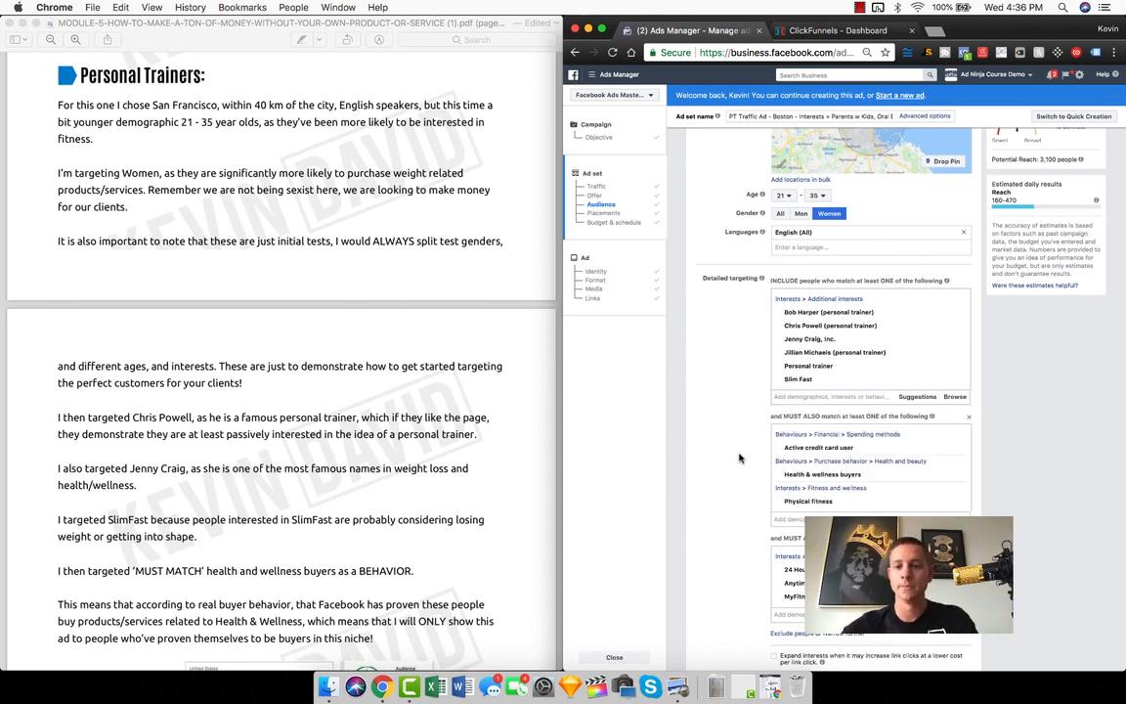
Search the first detailed targeting group for "personal trainer", look through the suggestions, and close the list without adding any
{"action": "left_click", "coordinate": [796, 396]}
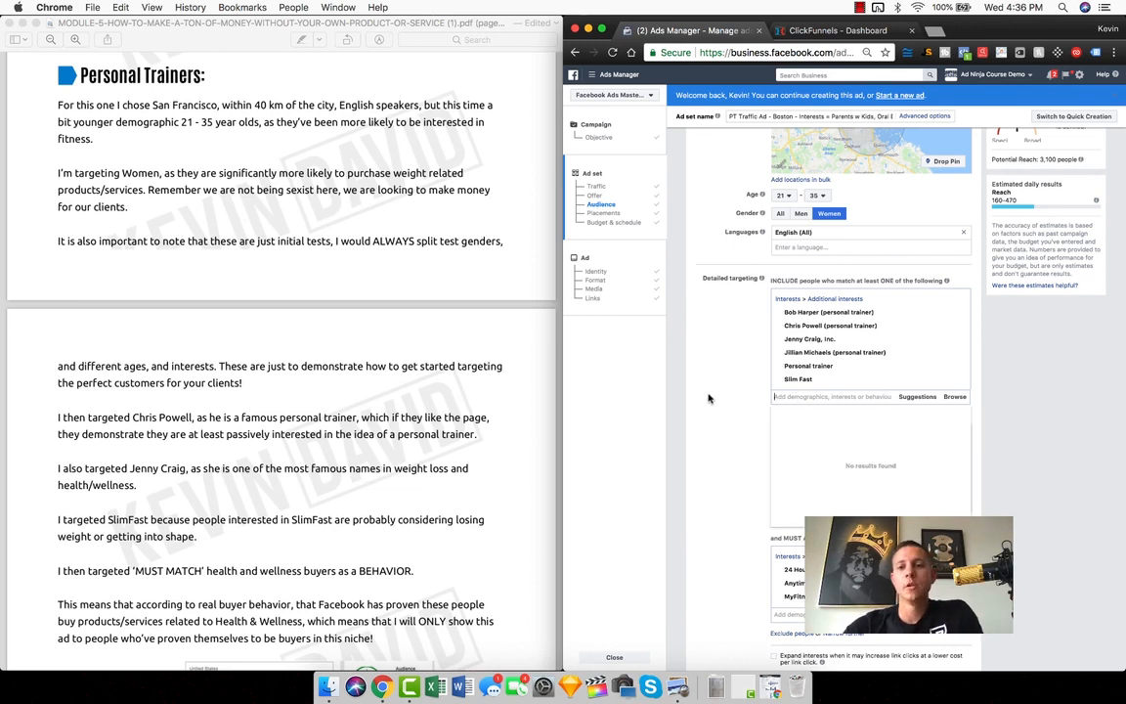
{"action": "type", "text": "personal trainer"}
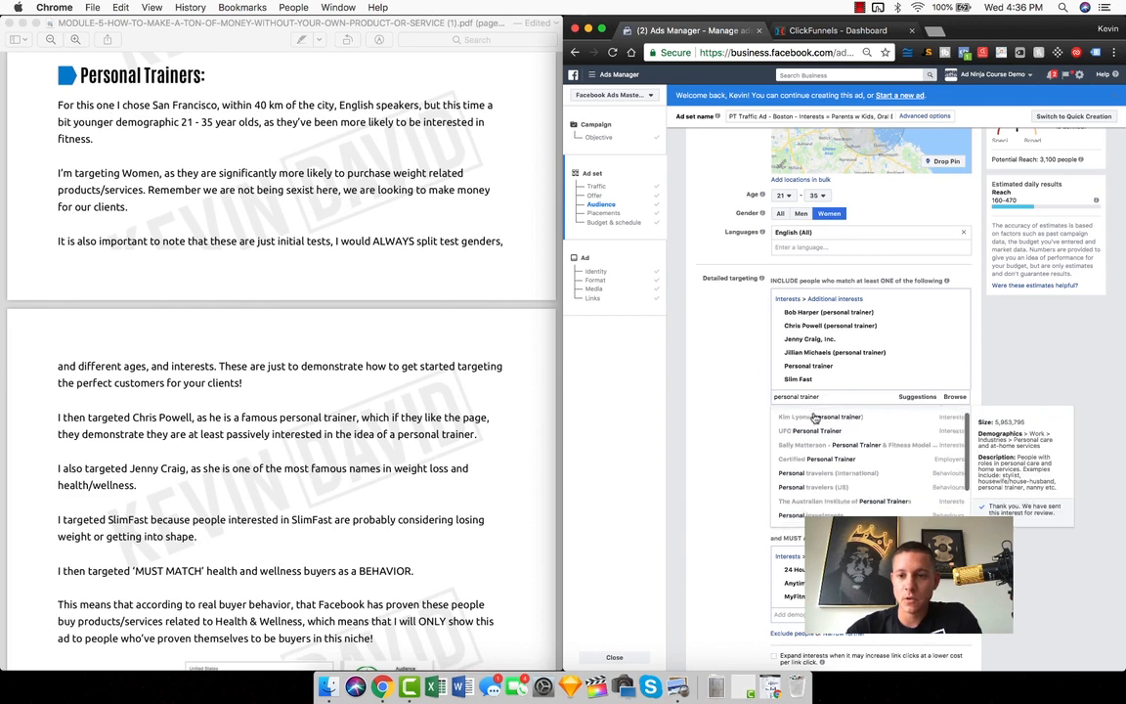
{"action": "scroll", "coordinate": [826, 459], "scroll_direction": "down", "scroll_amount": 3}
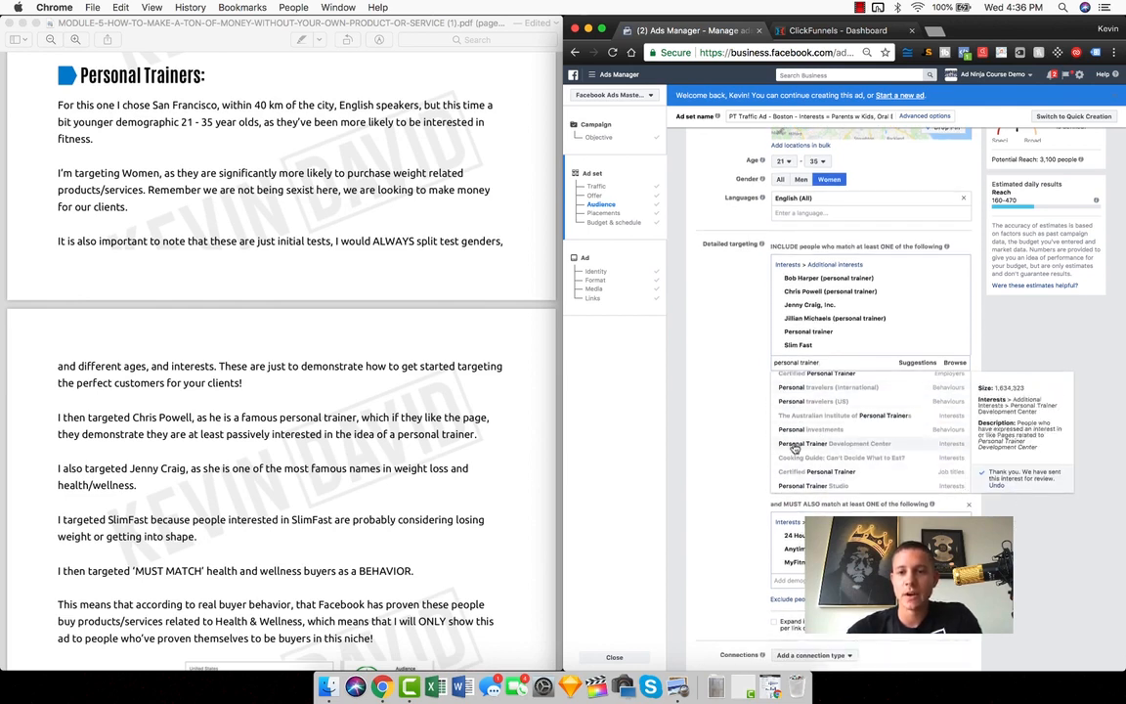
{"action": "left_click", "coordinate": [671, 382]}
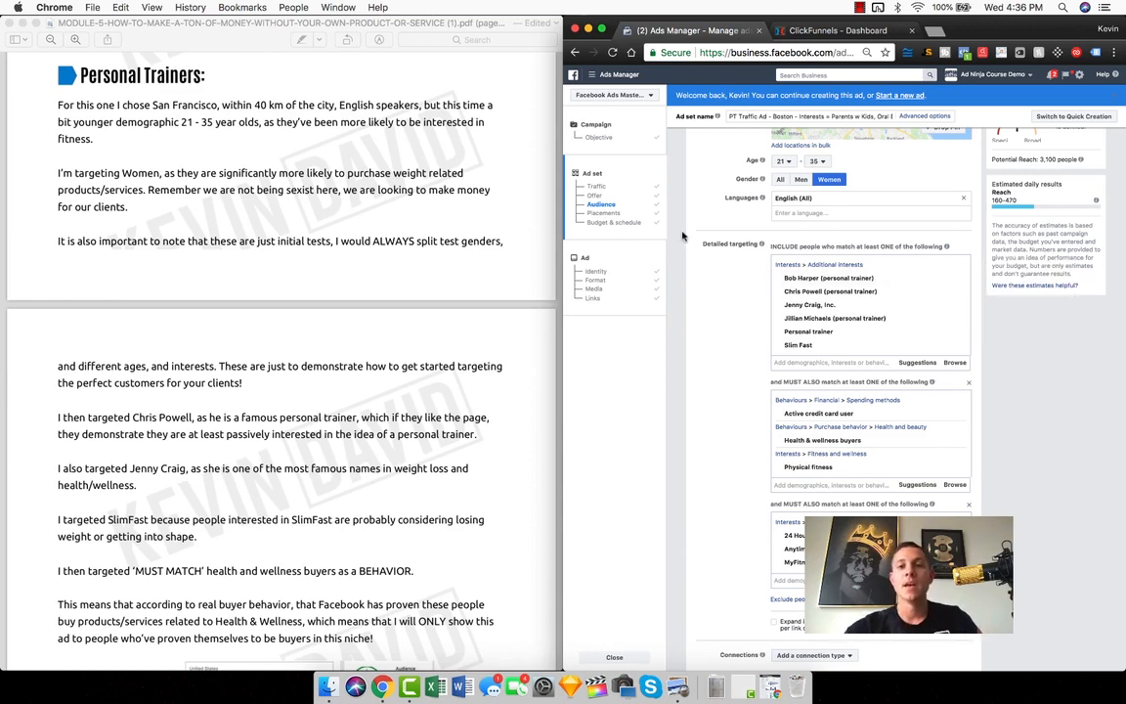
Switch to the Audience Insights window and look at where Audience Insights is listed among the business tools
{"action": "left_click", "coordinate": [771, 689]}
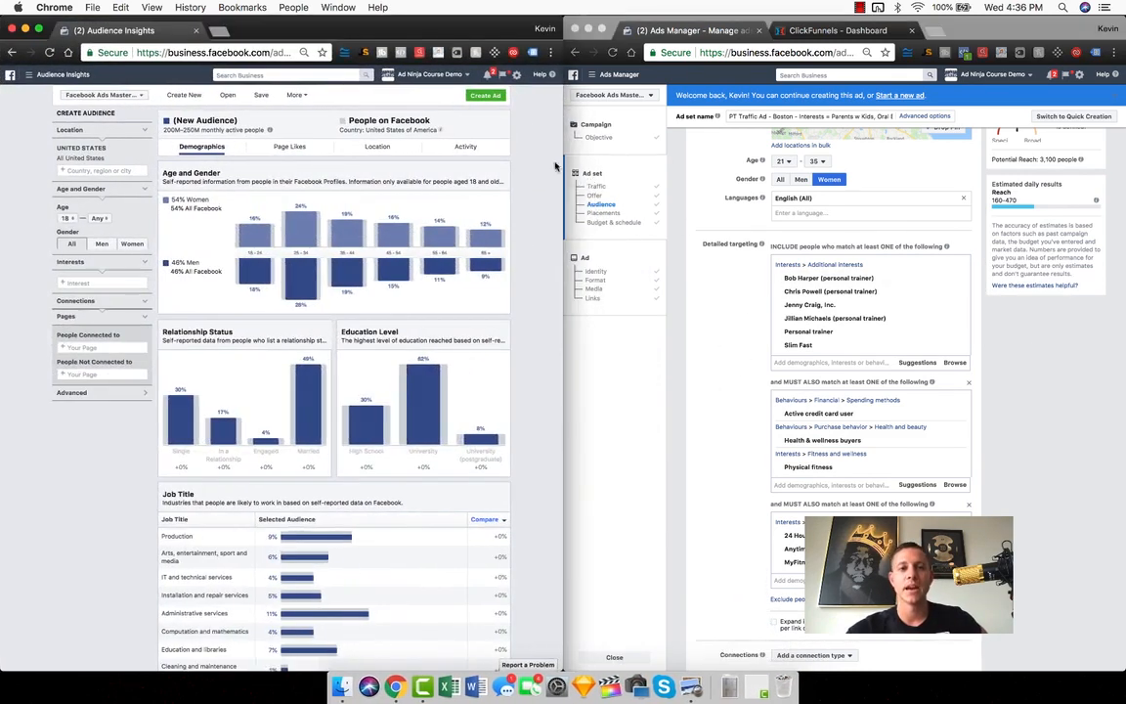
{"action": "left_click", "coordinate": [27, 75]}
{"action": "left_click", "coordinate": [67, 282]}
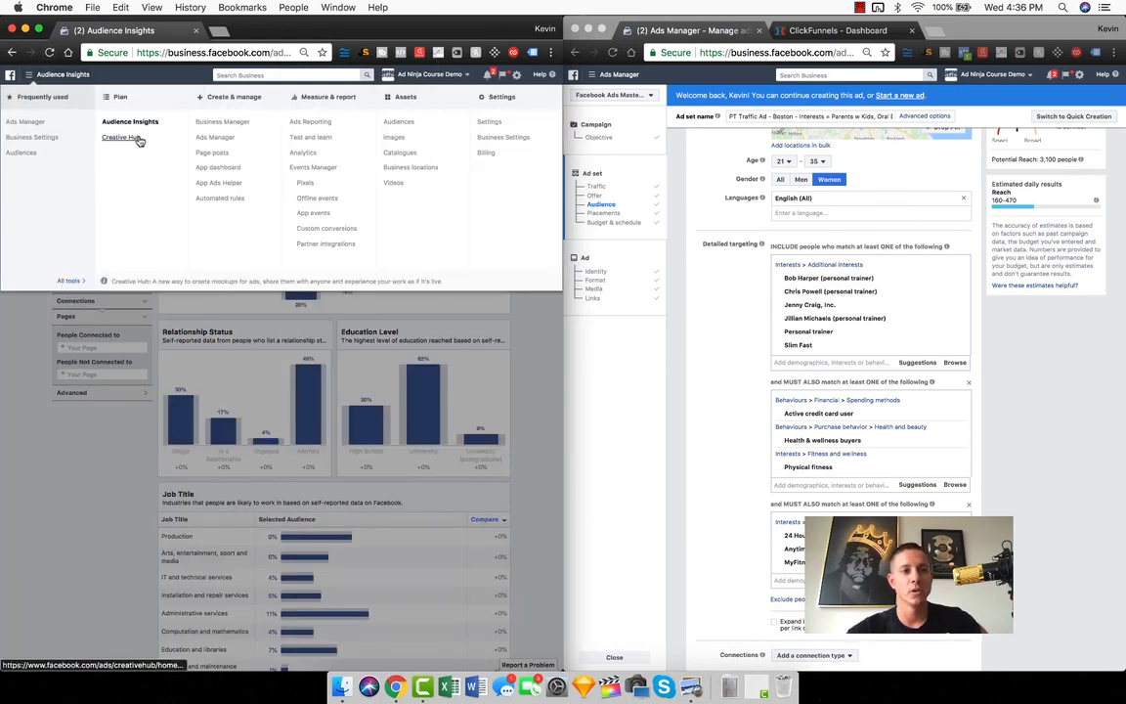
{"action": "left_click", "coordinate": [83, 420]}
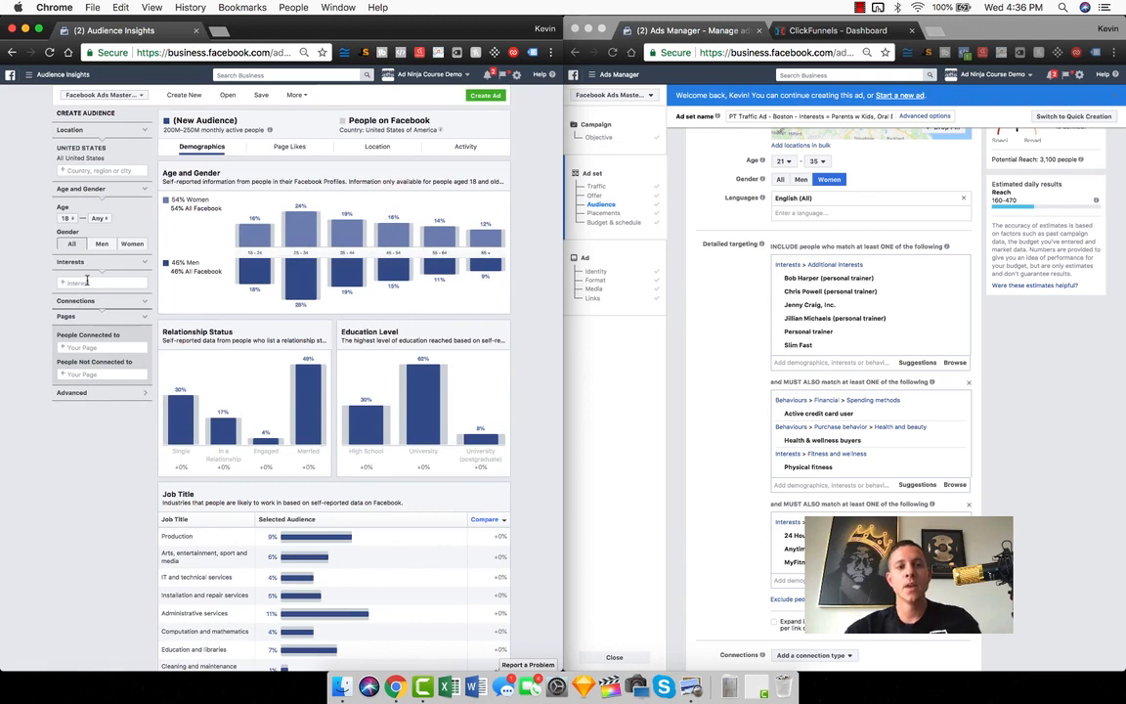
Look over the ad set's targeting groups in Ads Manager for an interest to research in Audience Insights
{"action": "left_click", "coordinate": [666, 317]}
{"action": "scroll", "coordinate": [714, 353], "scroll_direction": "up", "scroll_amount": 5}
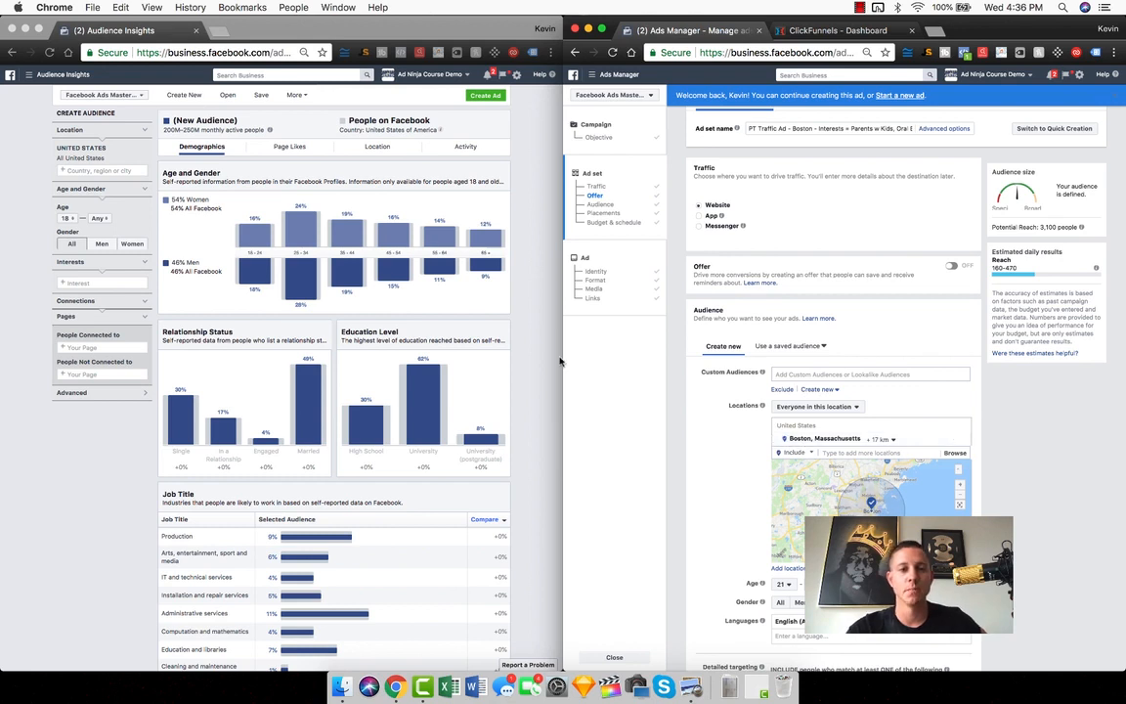
{"action": "left_click", "coordinate": [94, 285]}
{"action": "left_click", "coordinate": [78, 284]}
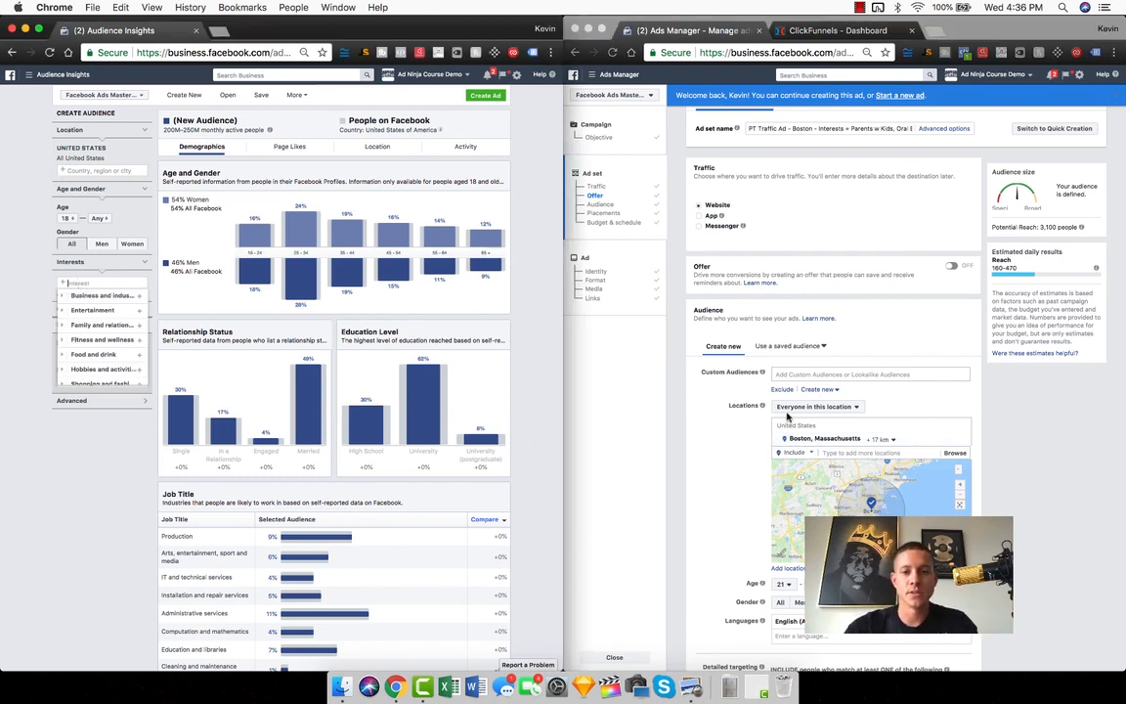
{"action": "left_click", "coordinate": [587, 410]}
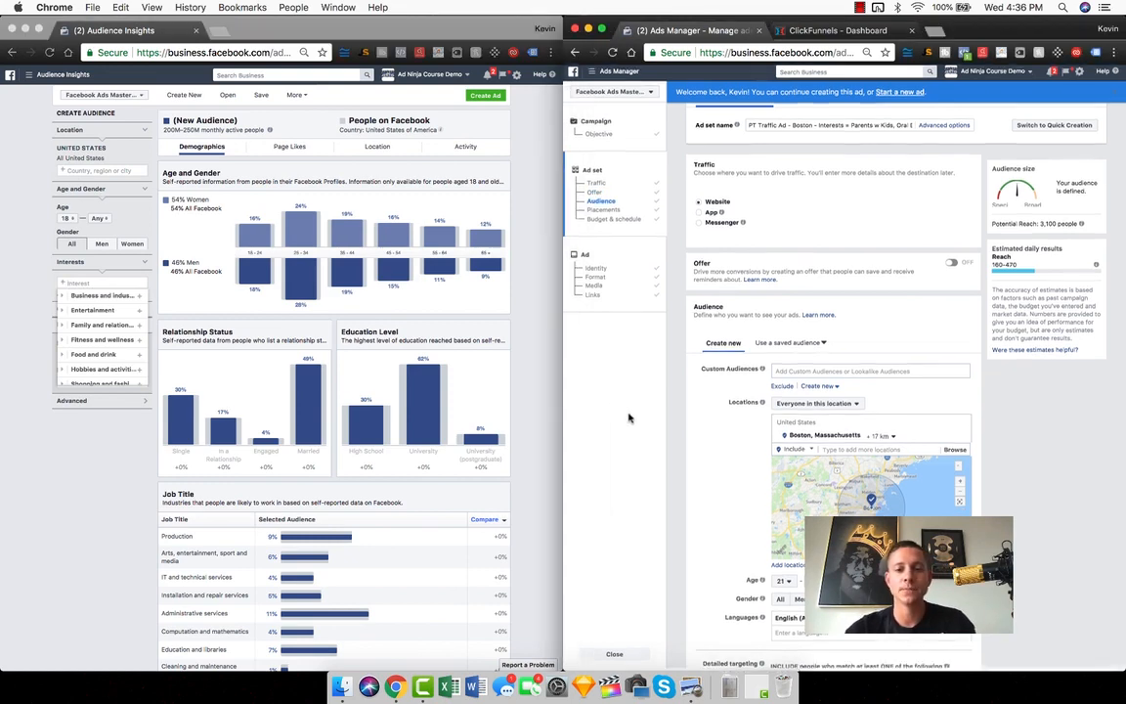
{"action": "scroll", "coordinate": [698, 447], "scroll_direction": "down", "scroll_amount": 5}
{"action": "scroll", "coordinate": [698, 447], "scroll_direction": "down", "scroll_amount": 8}
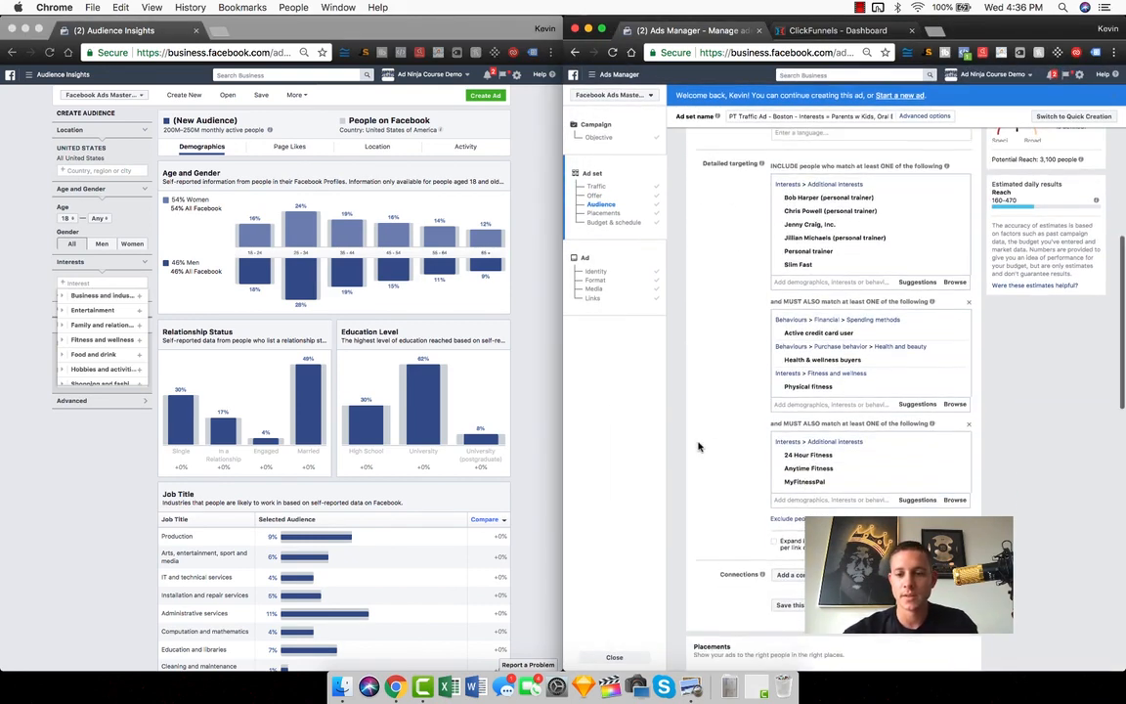
{"action": "scroll", "coordinate": [698, 447], "scroll_direction": "up", "scroll_amount": 3}
{"action": "scroll", "coordinate": [698, 447], "scroll_direction": "up", "scroll_amount": 1}
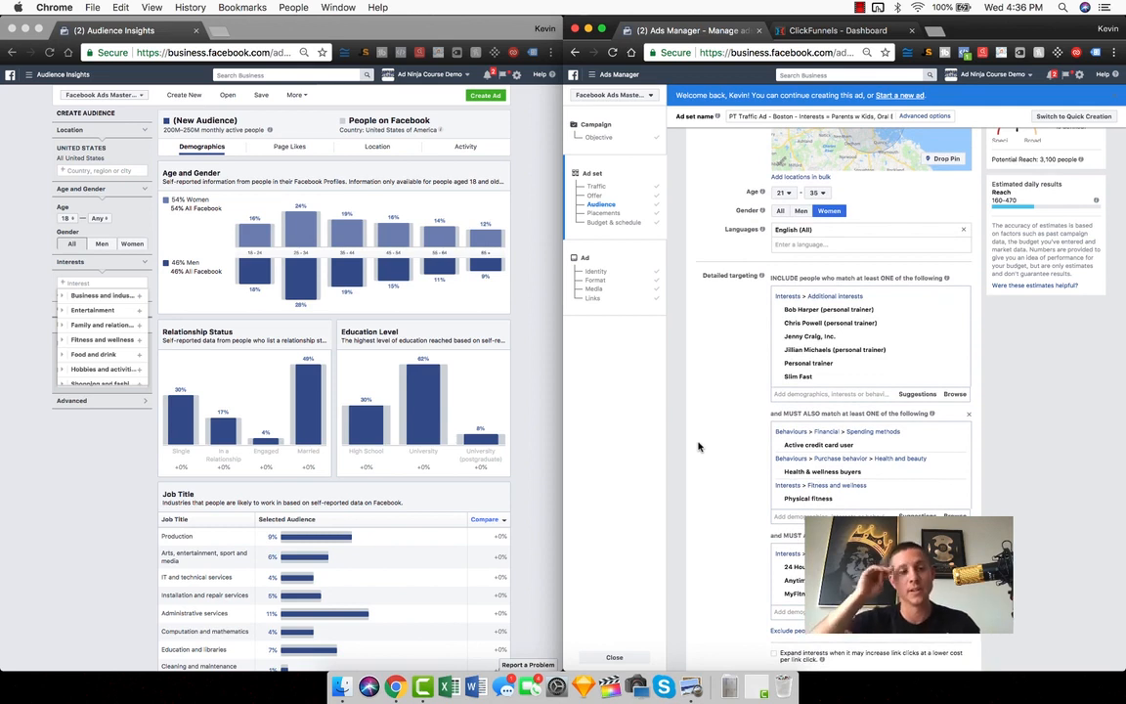
Add MyFitnessPal as an interest in Audience Insights and examine the audience's percentage of women
{"action": "left_click", "coordinate": [37, 246]}
{"action": "type", "text": "myfitness"}
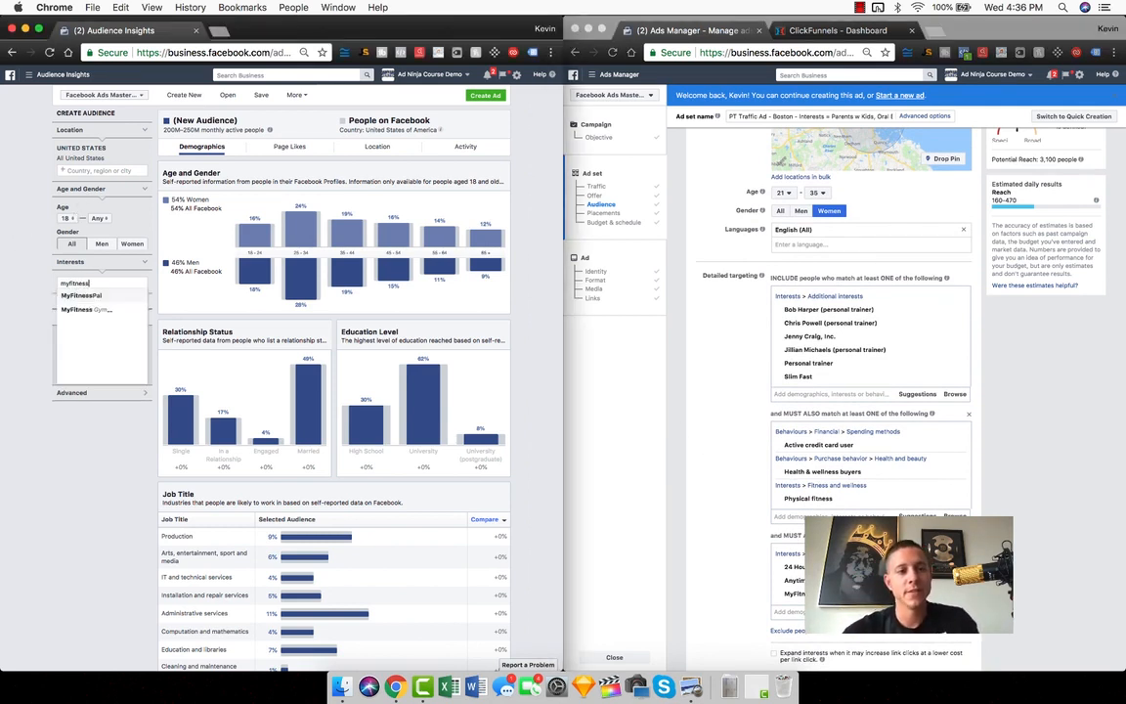
{"action": "left_click", "coordinate": [81, 294]}
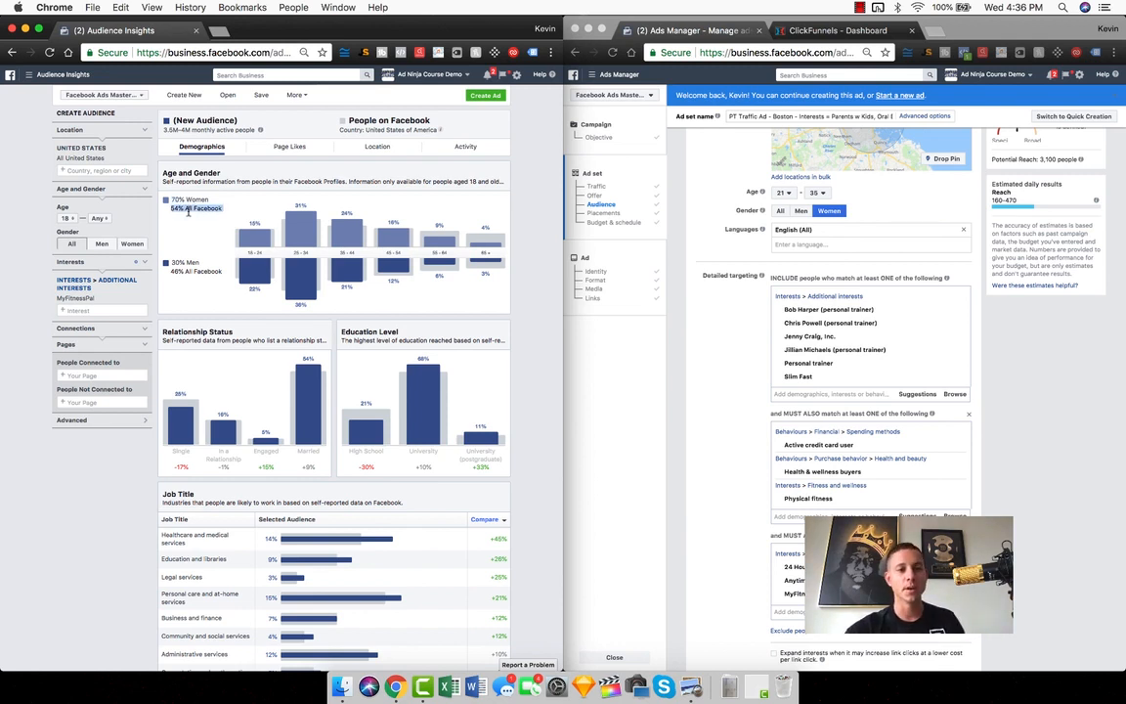
{"action": "double_click", "coordinate": [176, 199]}
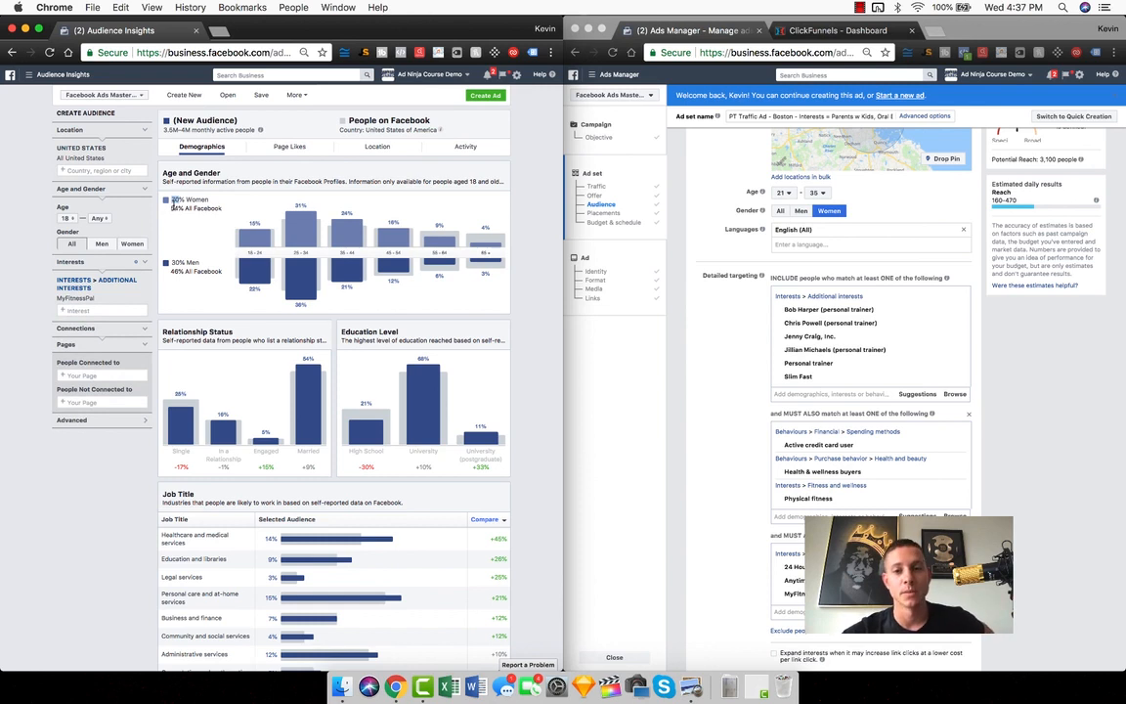
Set the ad set's target age range to 25–44 in Ads Manager
{"action": "left_click", "coordinate": [713, 339]}
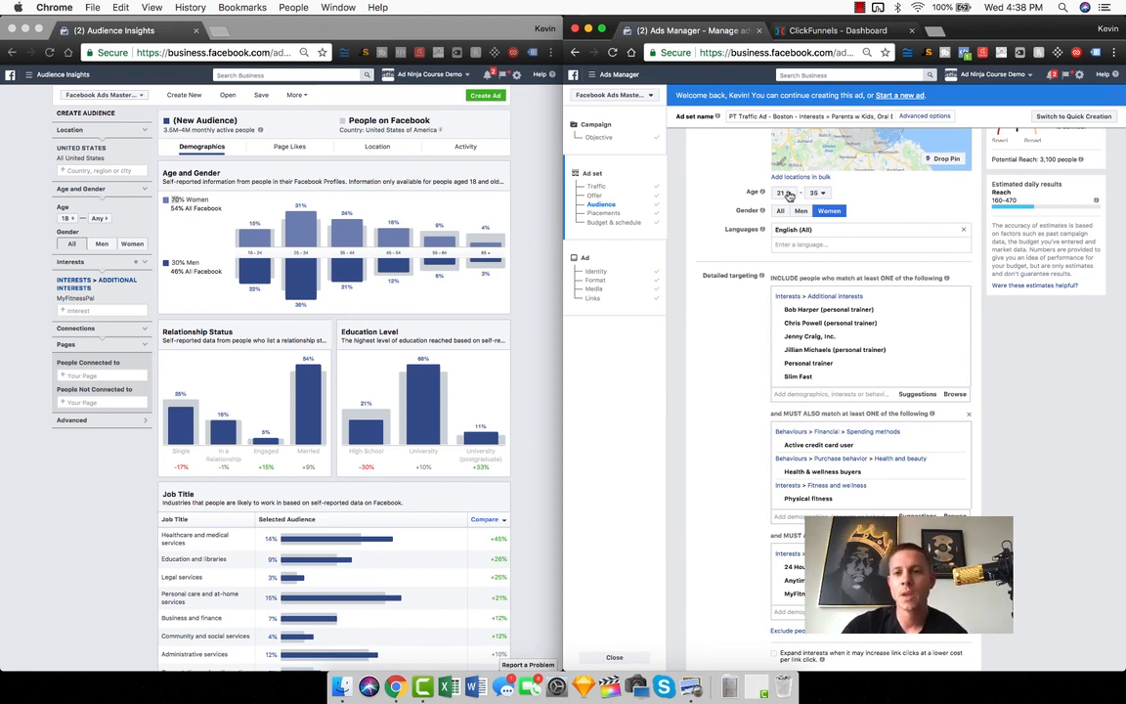
{"action": "left_click", "coordinate": [787, 194]}
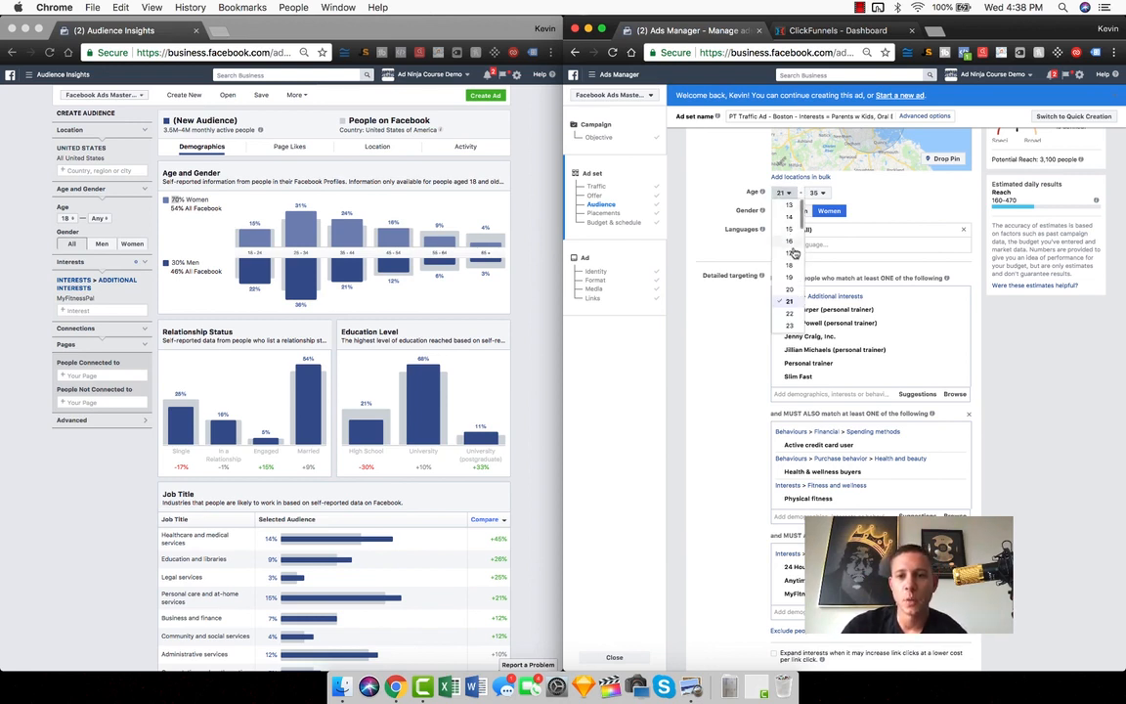
{"action": "scroll", "coordinate": [791, 303], "scroll_direction": "down", "scroll_amount": 2}
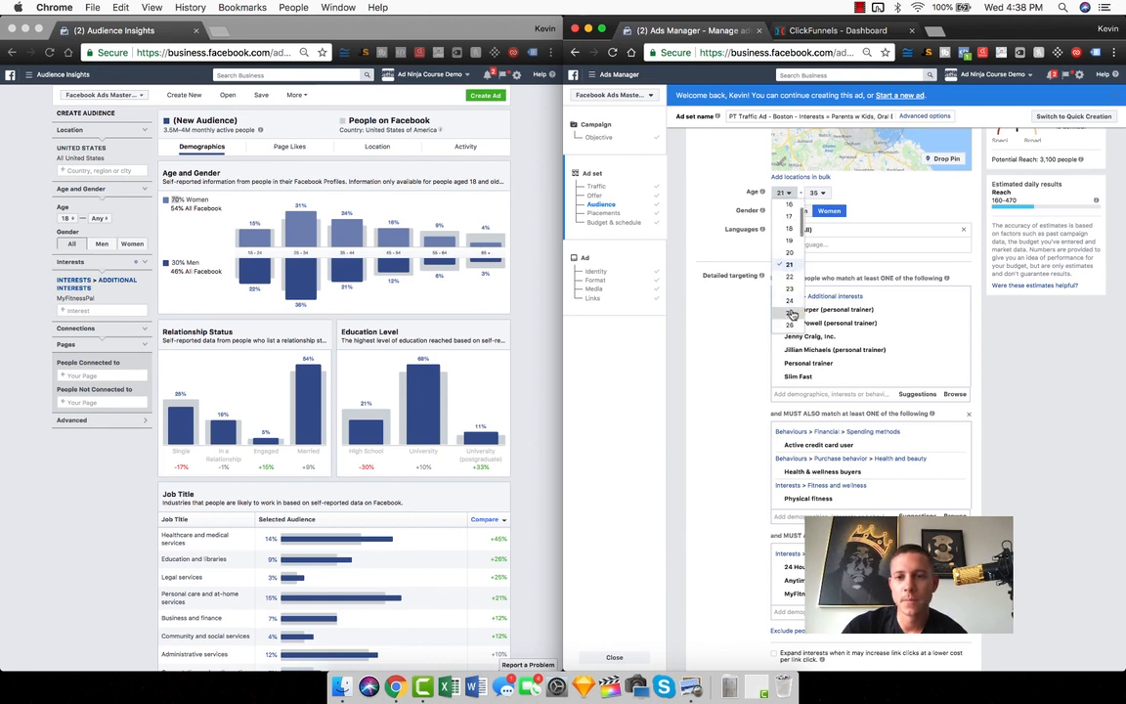
{"action": "left_click", "coordinate": [790, 301]}
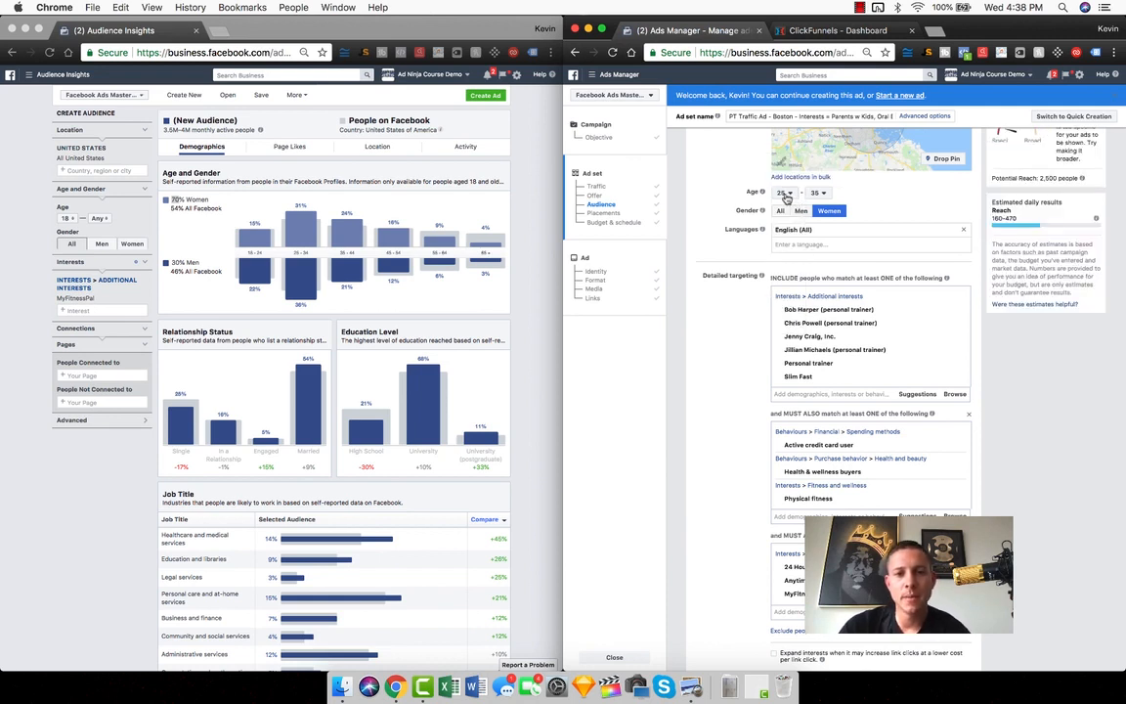
{"action": "left_click", "coordinate": [819, 192]}
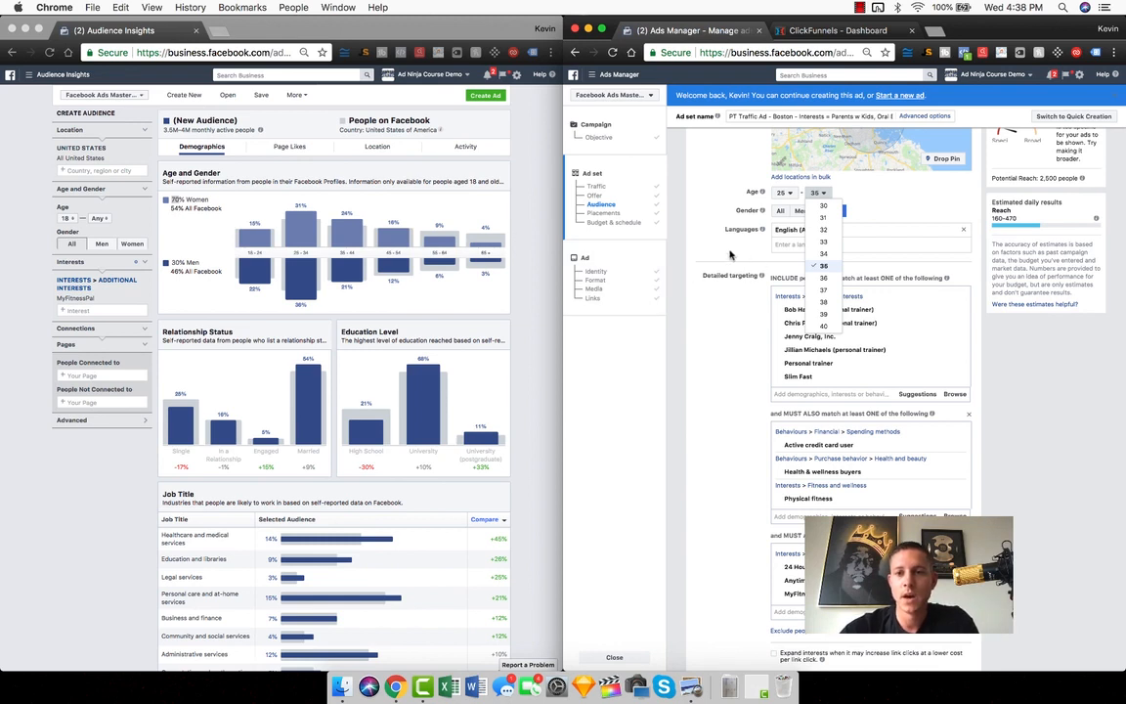
{"action": "scroll", "coordinate": [831, 264], "scroll_direction": "down", "scroll_amount": 3}
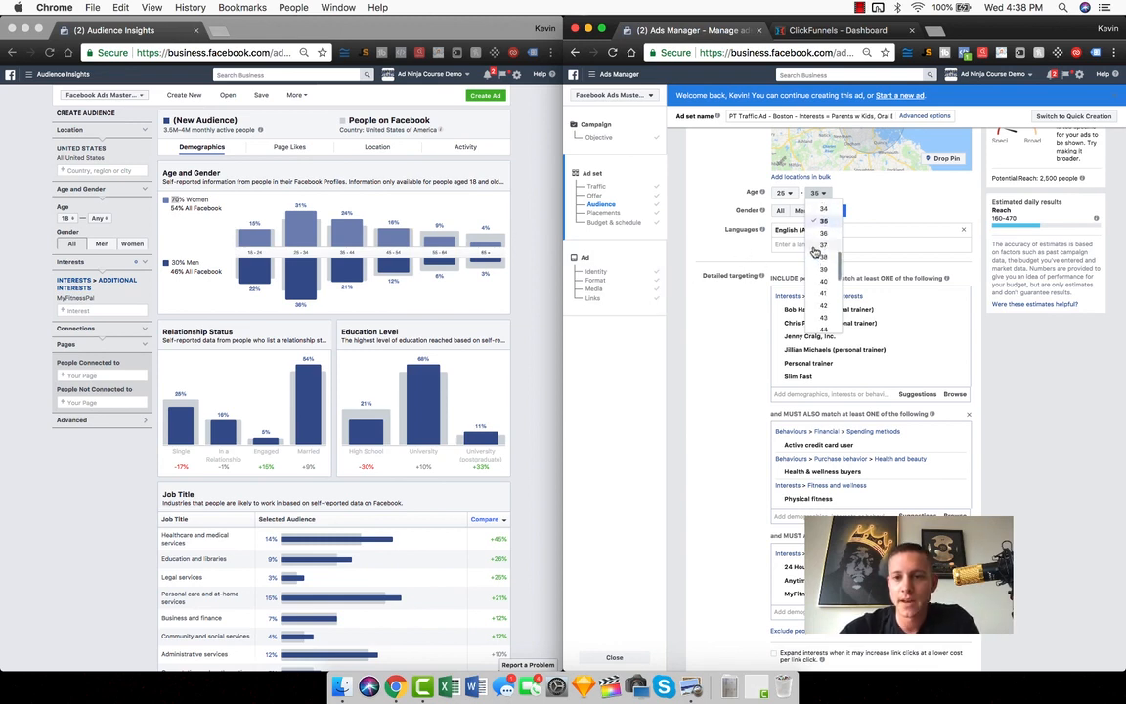
{"action": "left_click", "coordinate": [827, 310]}
Show the Page Likes of the MyFitnessPal audience in Audience Insights
{"action": "left_click", "coordinate": [483, 226]}
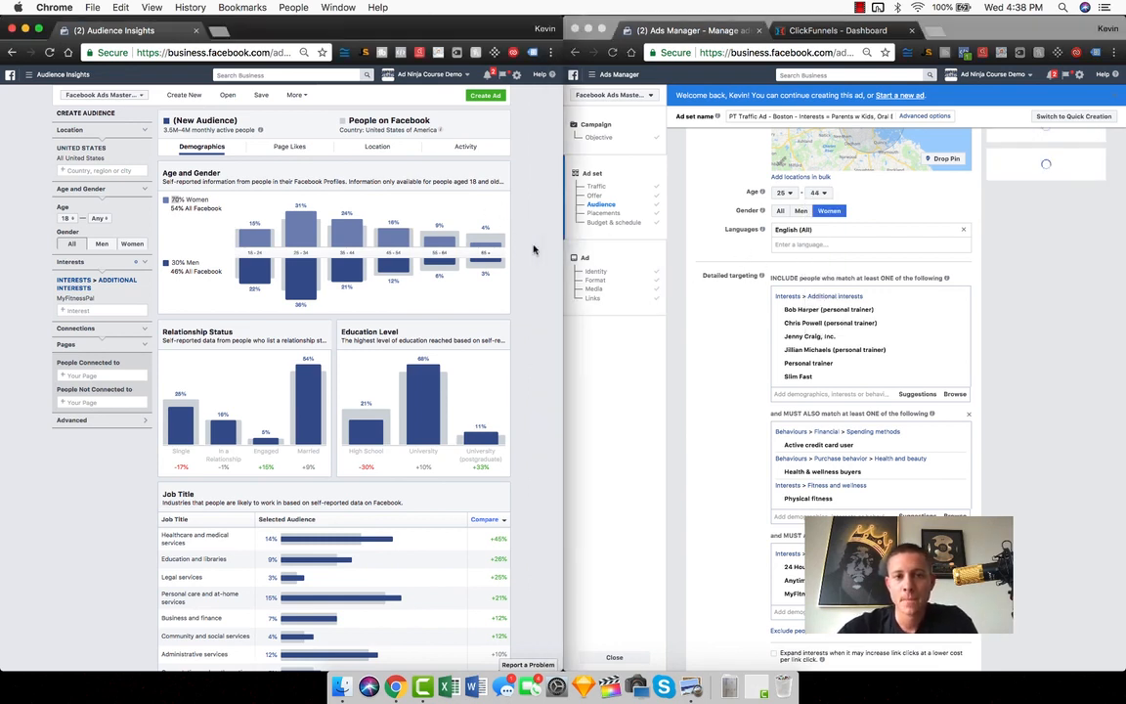
{"action": "left_click", "coordinate": [288, 147]}
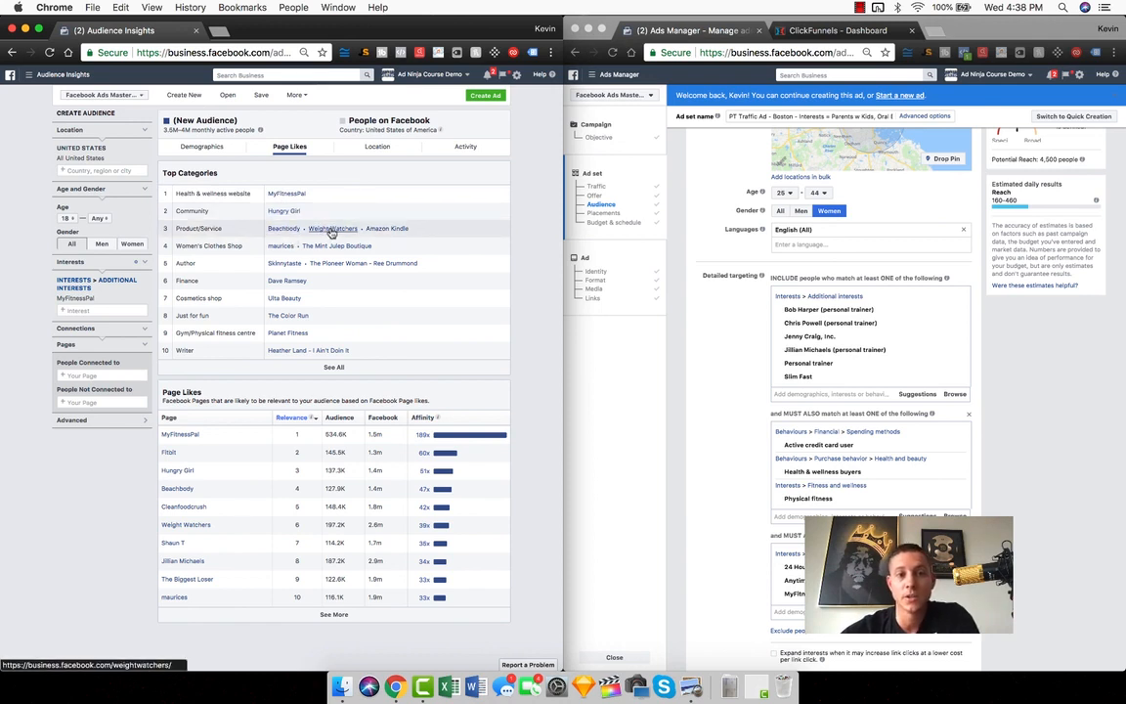
Add Weight Watchers as an interest to the third detailed targeting group in Ads Manager
{"action": "left_click", "coordinate": [802, 612]}
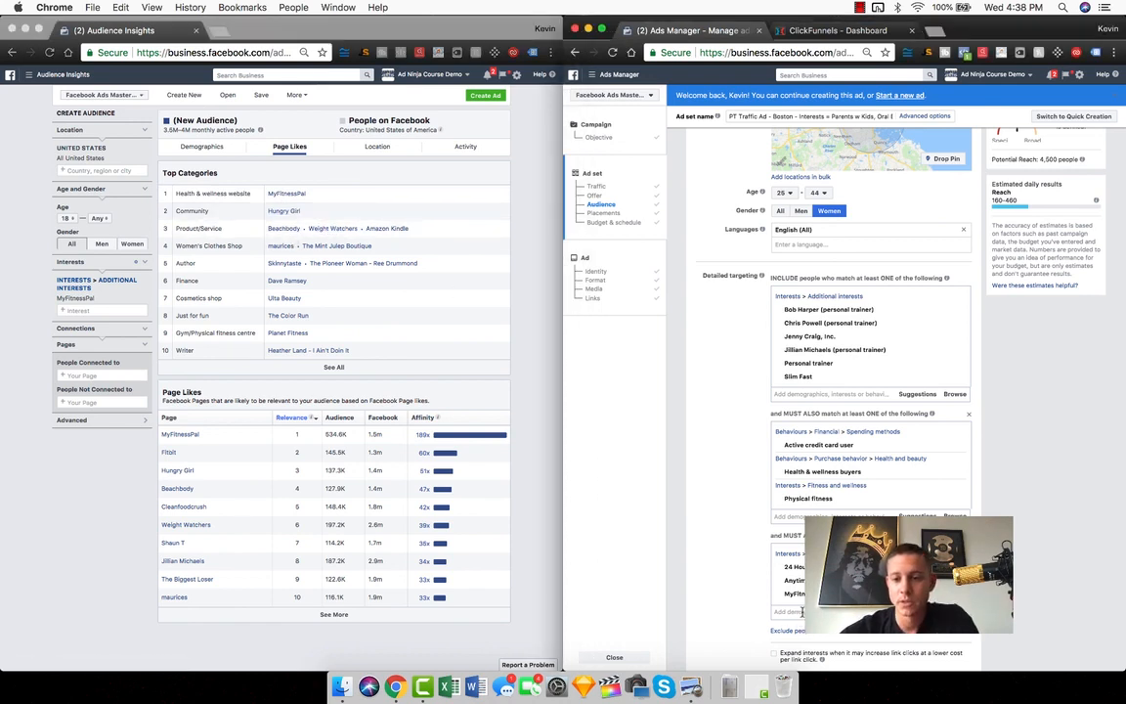
{"action": "type", "text": "weight wat"}
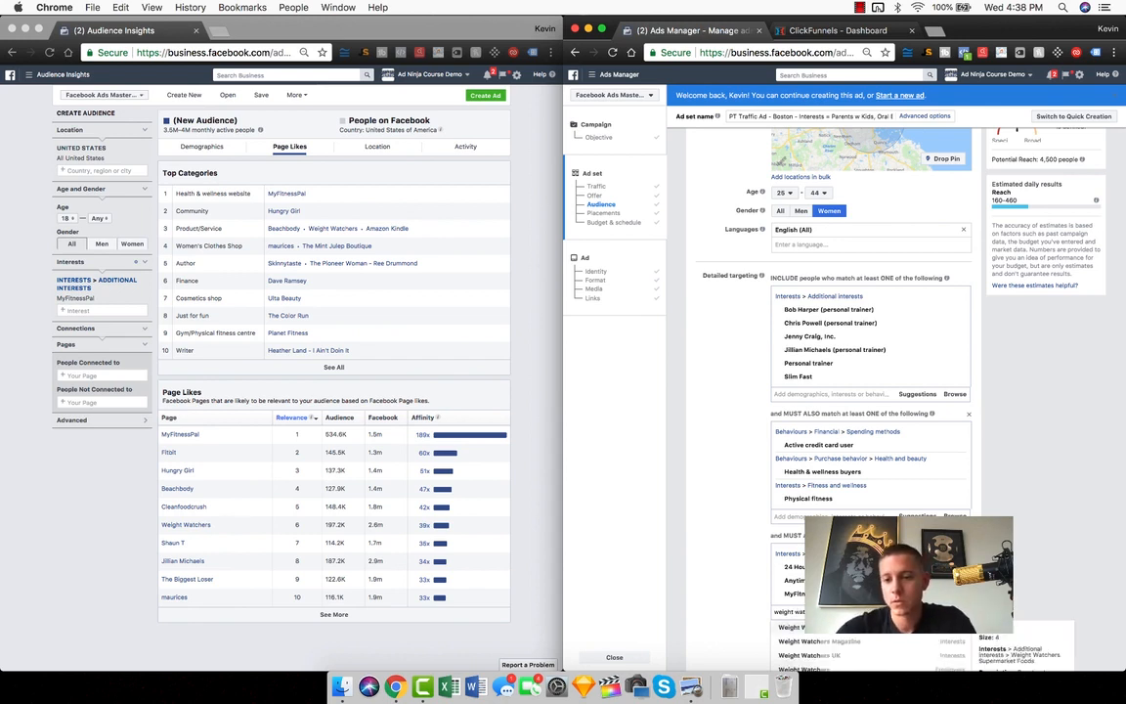
{"action": "scroll", "coordinate": [743, 547], "scroll_direction": "down", "scroll_amount": 2}
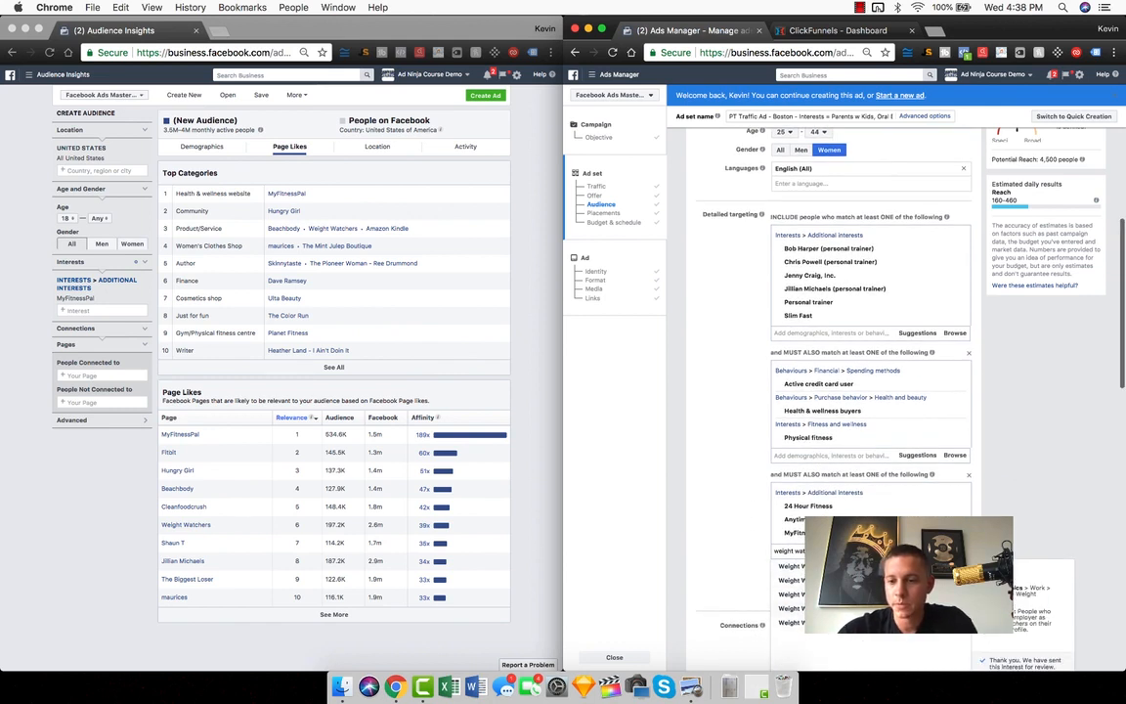
{"action": "left_click", "coordinate": [826, 622]}
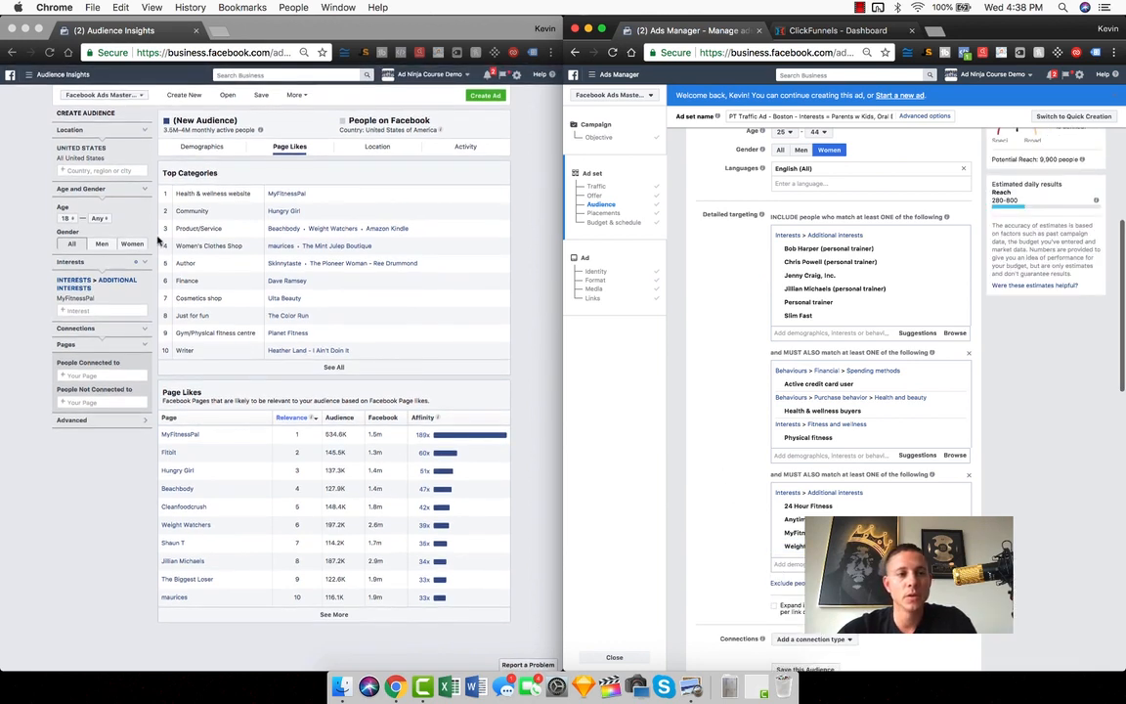
Narrow the MyFitnessPal audience in Audience Insights to Boston, Massachusetts, and show its demographics
{"action": "left_click", "coordinate": [137, 286]}
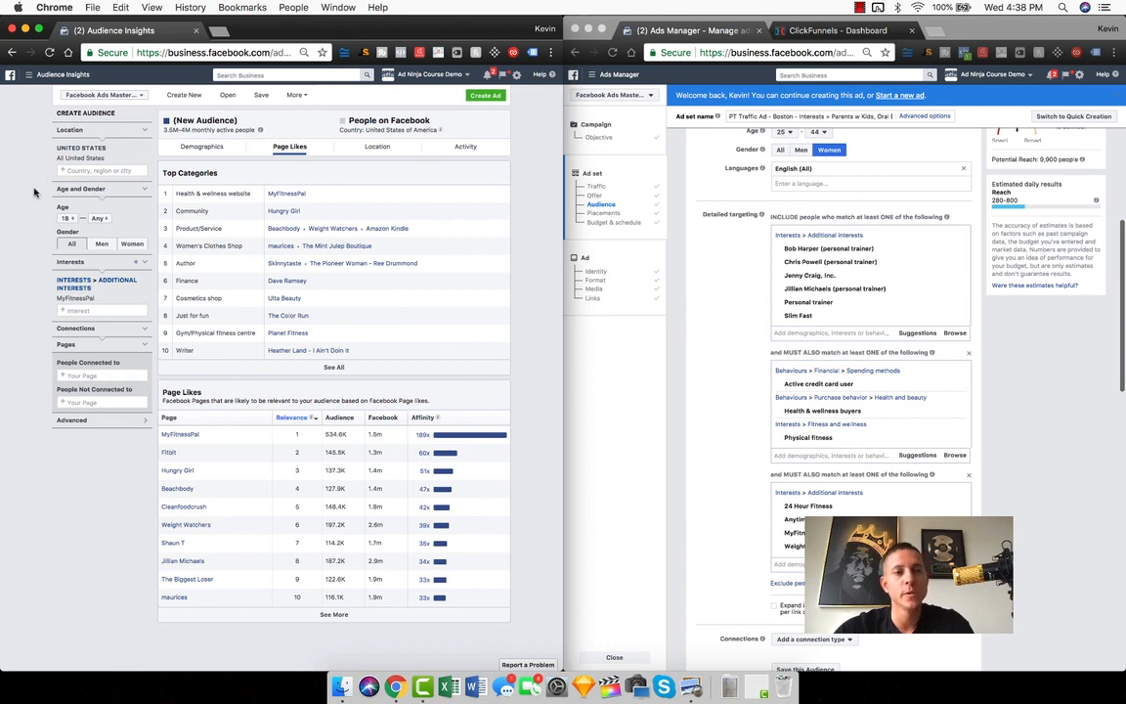
{"action": "left_click", "coordinate": [72, 171]}
{"action": "type", "text": "bo"}
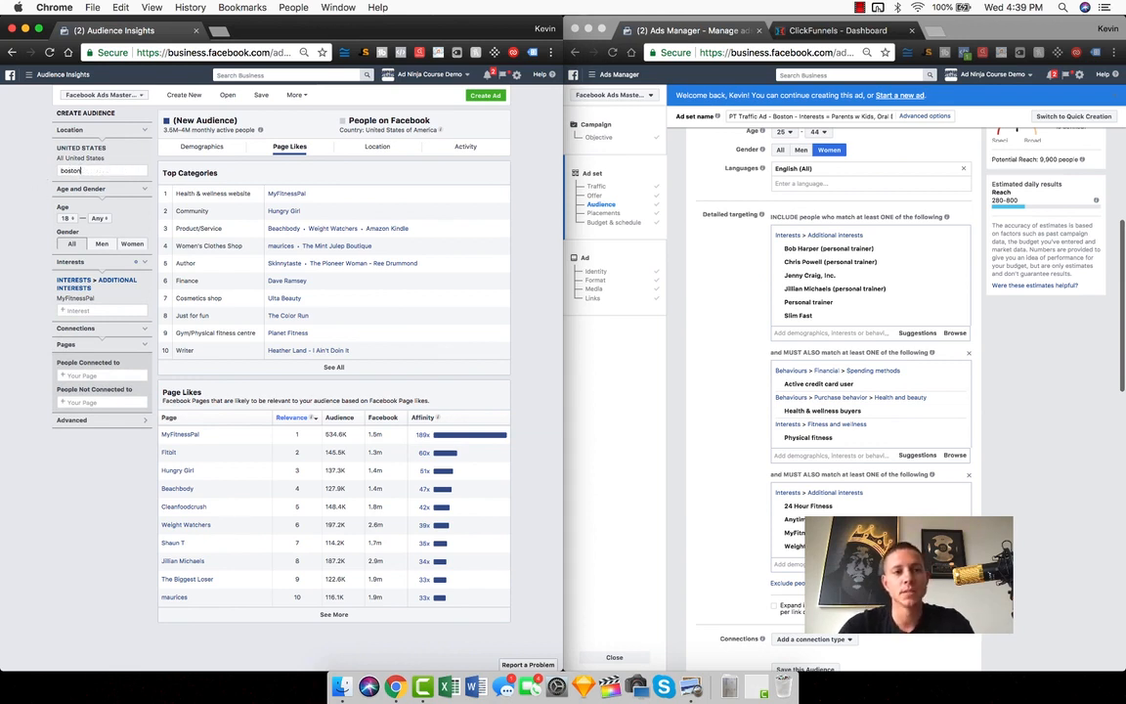
{"action": "type", "text": "ston"}
{"action": "key", "text": "Return"}
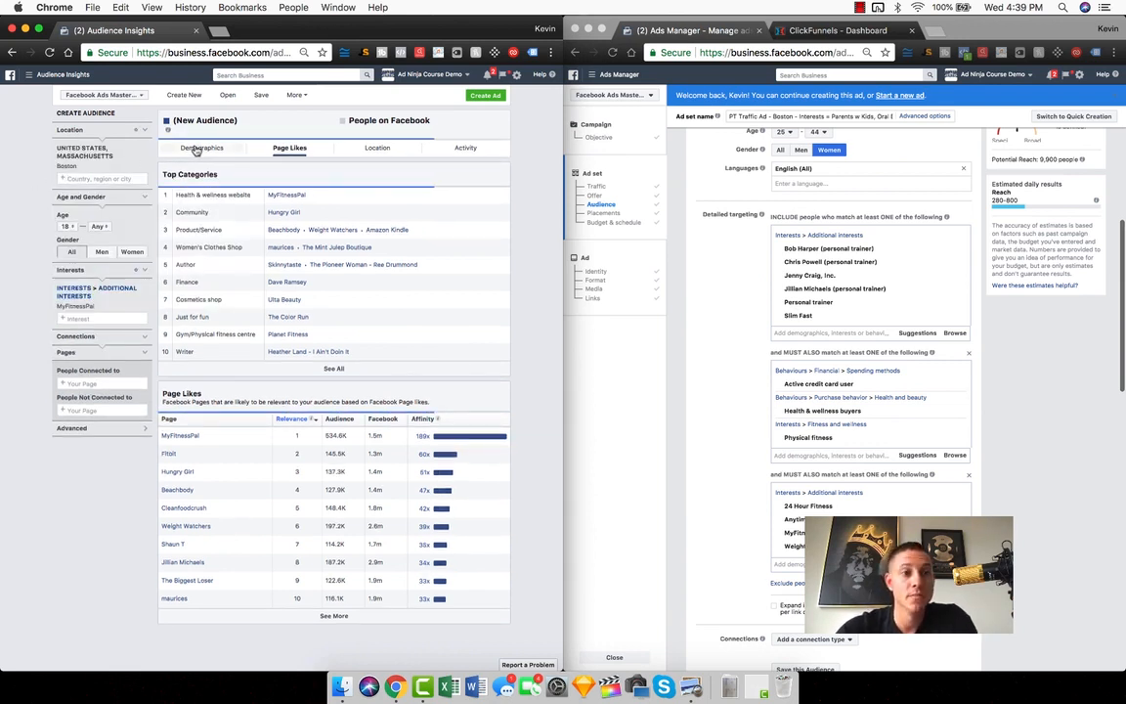
{"action": "left_click", "coordinate": [199, 148]}
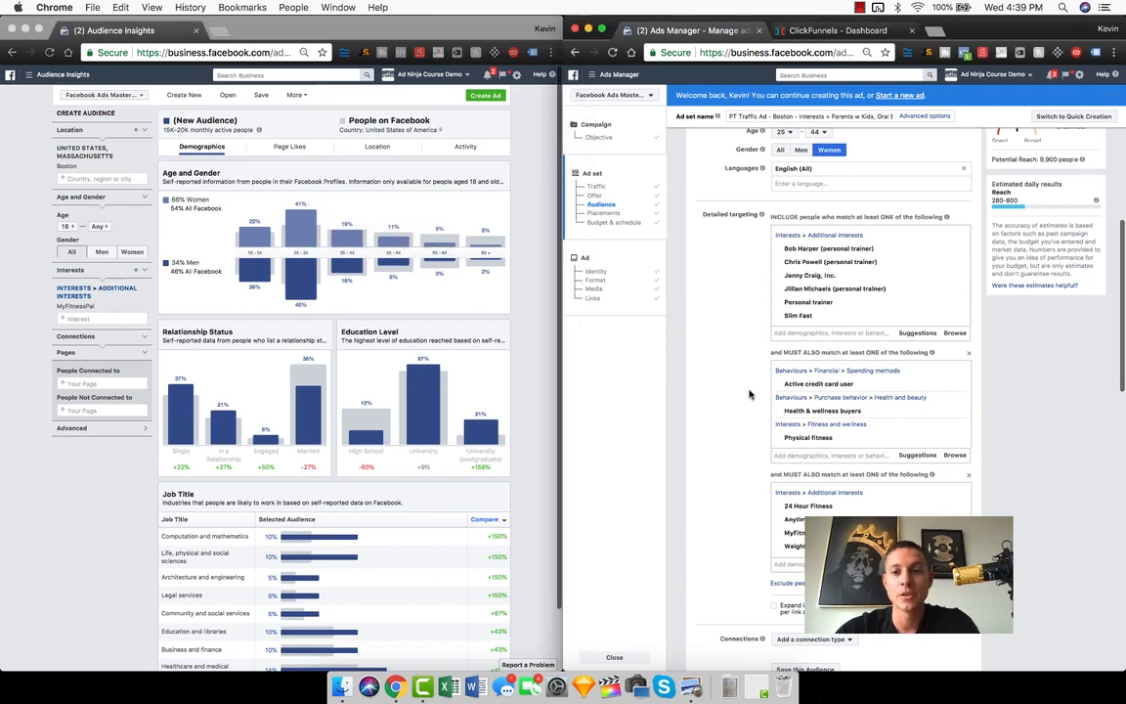
Set the ad set's maximum target age to 34 in Ads Manager
{"action": "scroll", "coordinate": [748, 393], "scroll_direction": "up", "scroll_amount": 5}
{"action": "scroll", "coordinate": [729, 400], "scroll_direction": "down", "scroll_amount": 8}
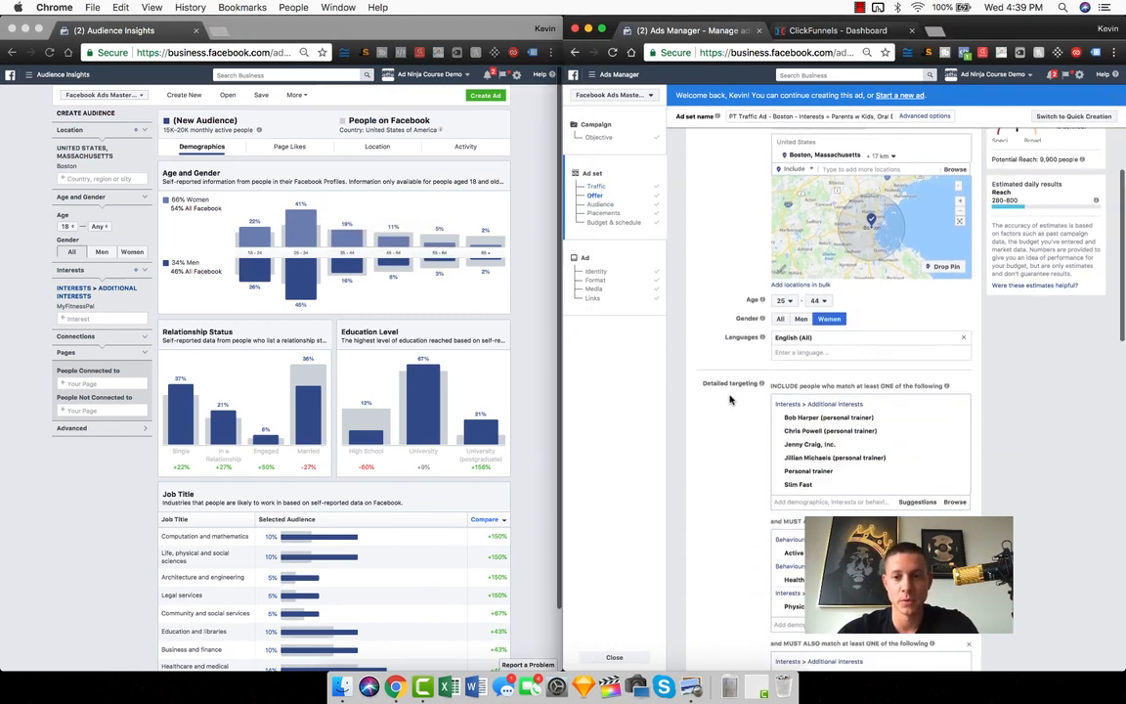
{"action": "left_click", "coordinate": [819, 297]}
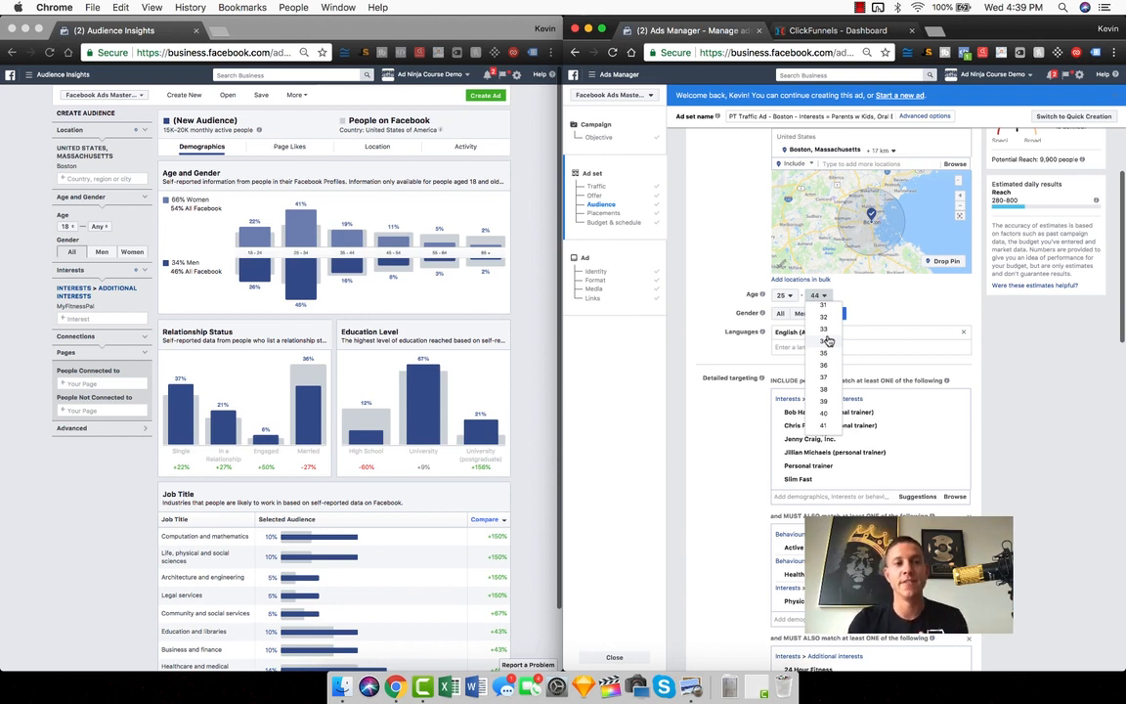
{"action": "left_click", "coordinate": [122, 155]}
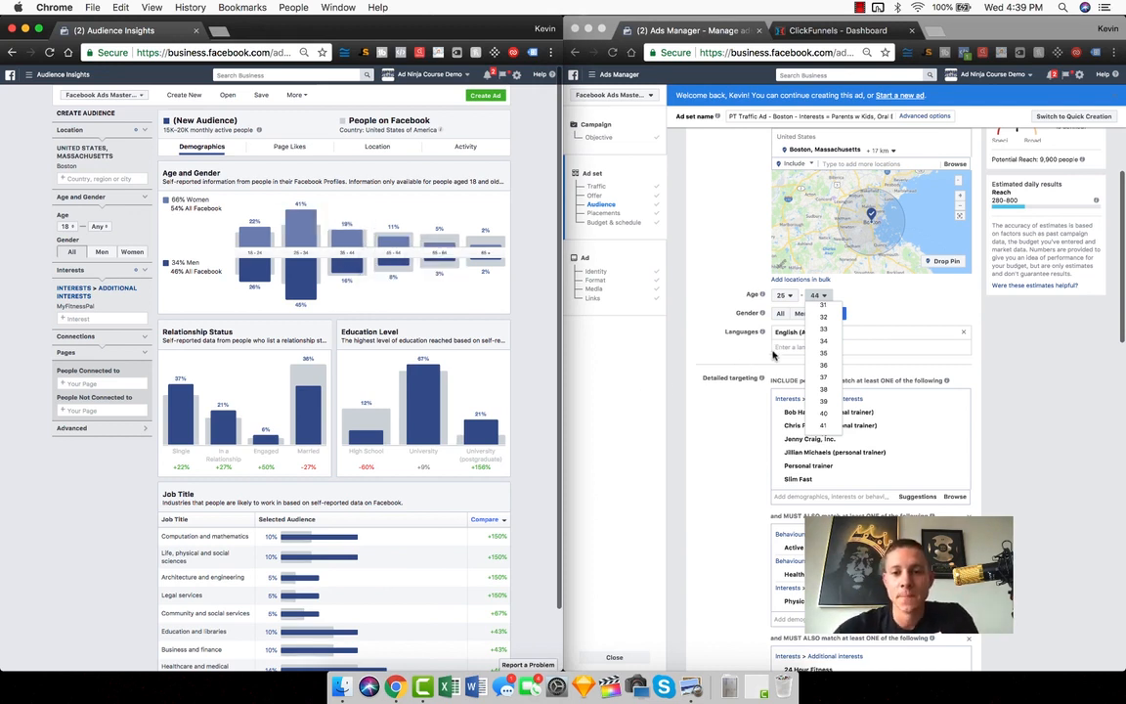
{"action": "left_click", "coordinate": [823, 341]}
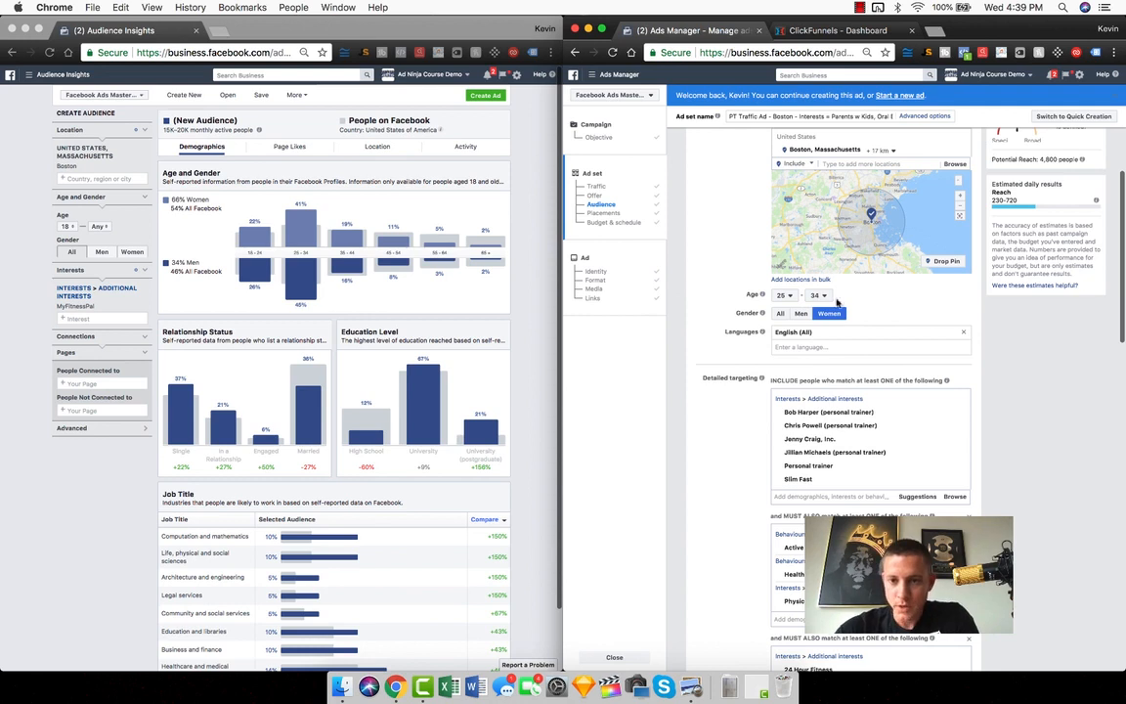
Clear the Boston location in Audience Insights and replace the MyFitnessPal interest with 24 Hour Fitness
{"action": "left_click", "coordinate": [103, 329]}
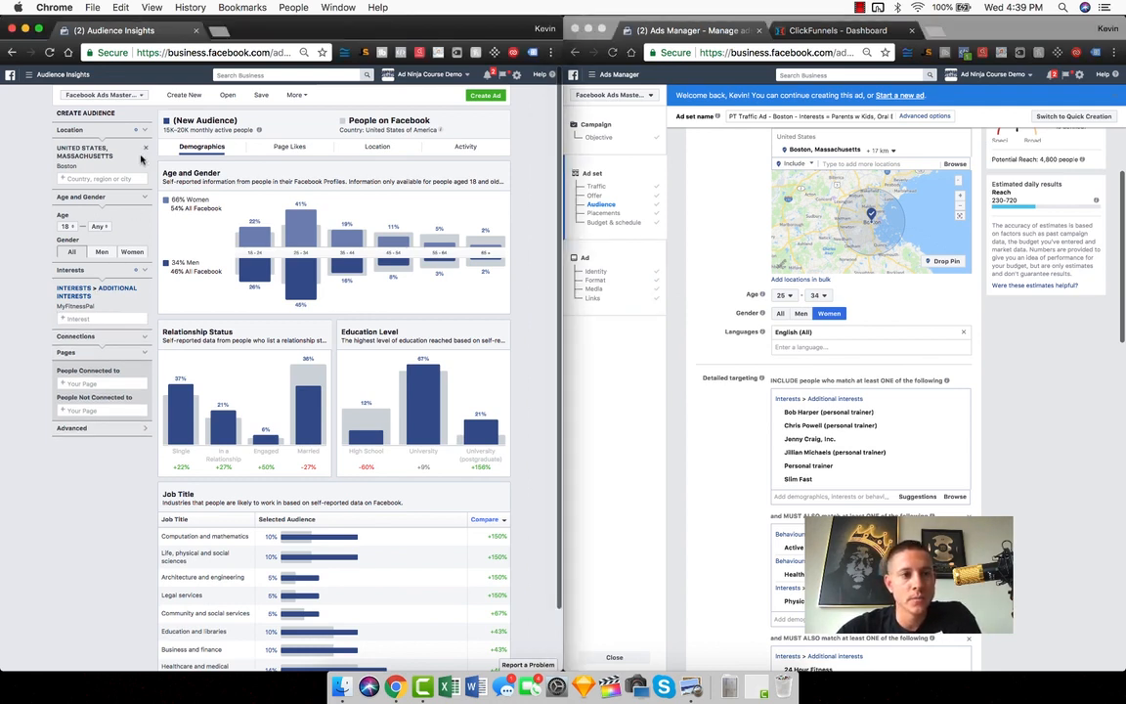
{"action": "left_click", "coordinate": [144, 148]}
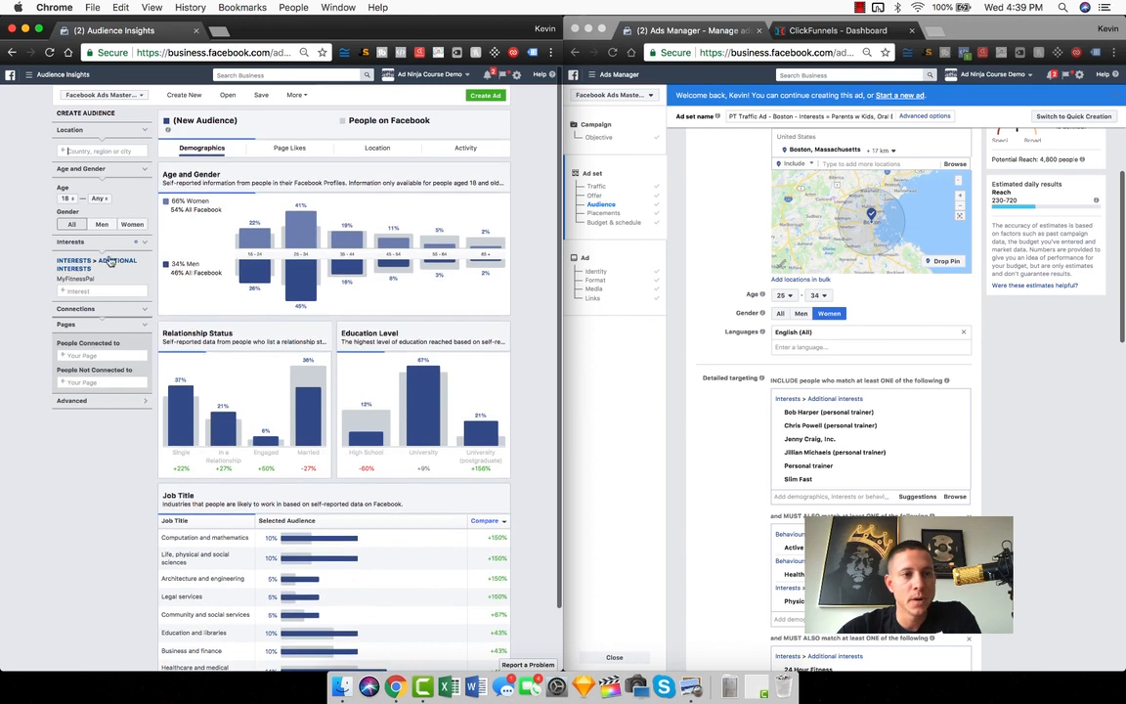
{"action": "left_click", "coordinate": [58, 281]}
{"action": "left_click", "coordinate": [88, 264]}
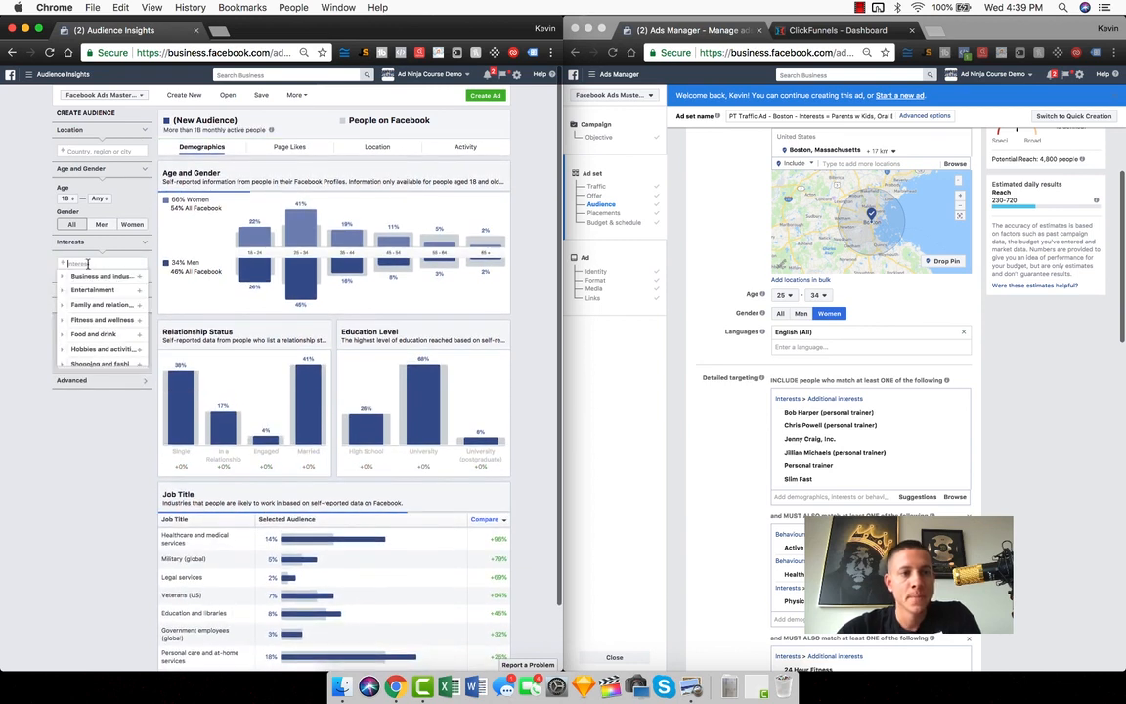
{"action": "type", "text": "24 hour fitness"}
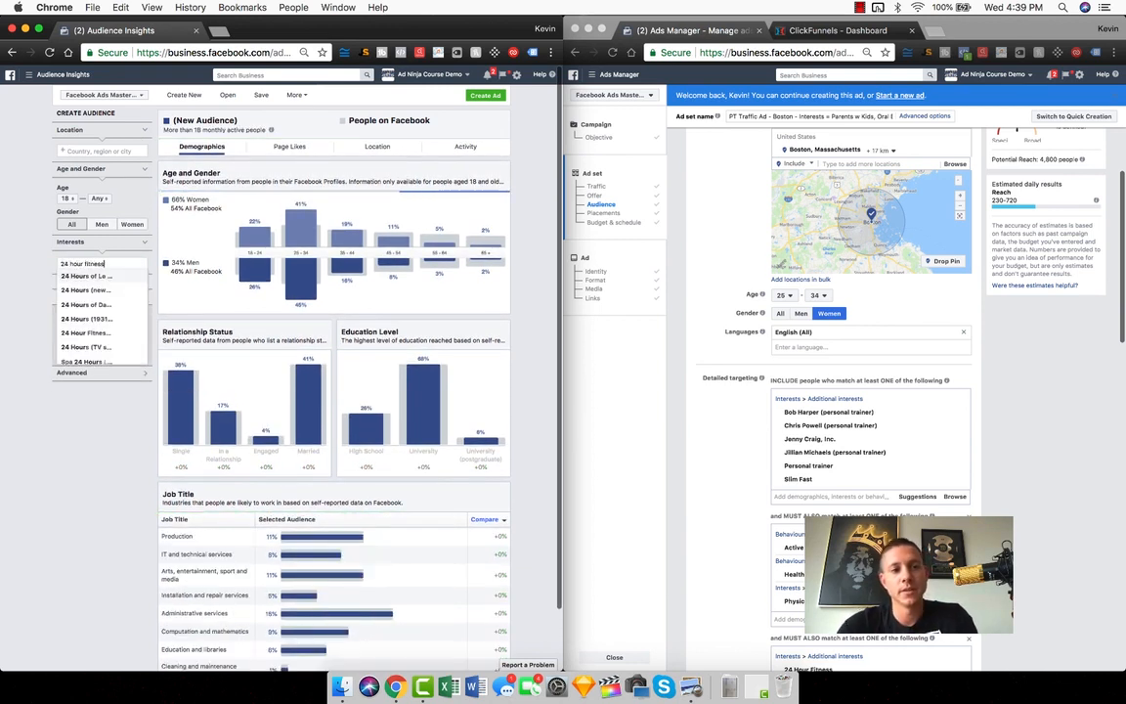
{"action": "left_click", "coordinate": [84, 277]}
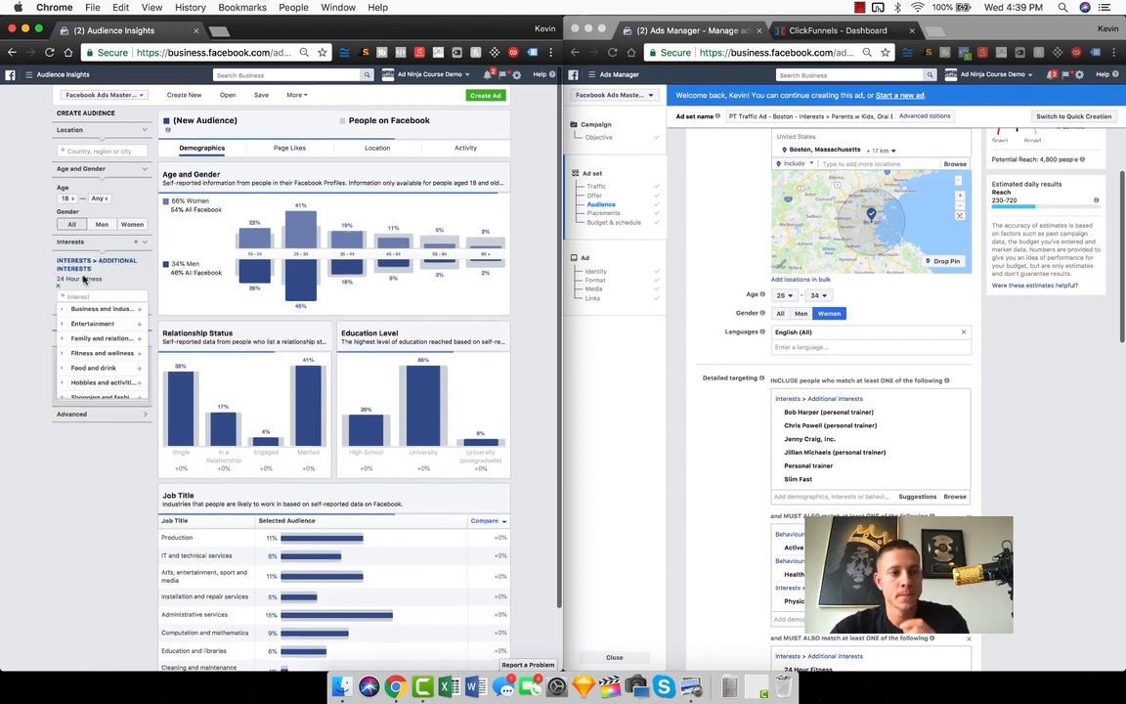
{"action": "left_click", "coordinate": [13, 257]}
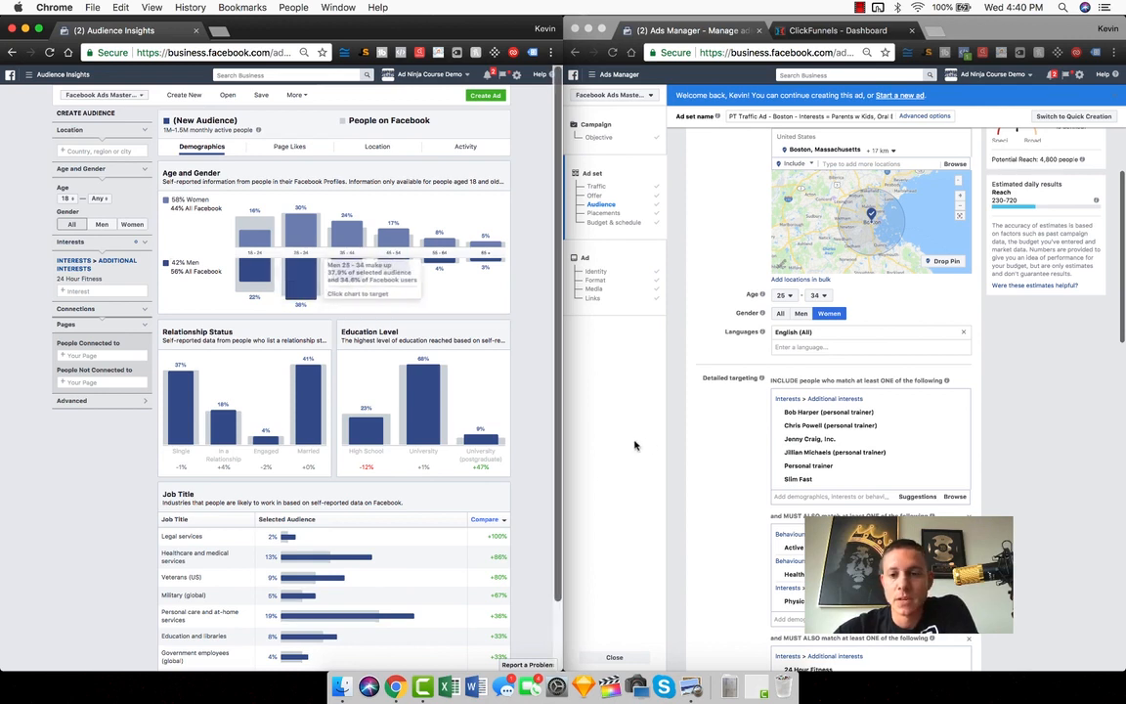
Set the ad set's target gender to All in Ads Manager
{"action": "left_click", "coordinate": [799, 315]}
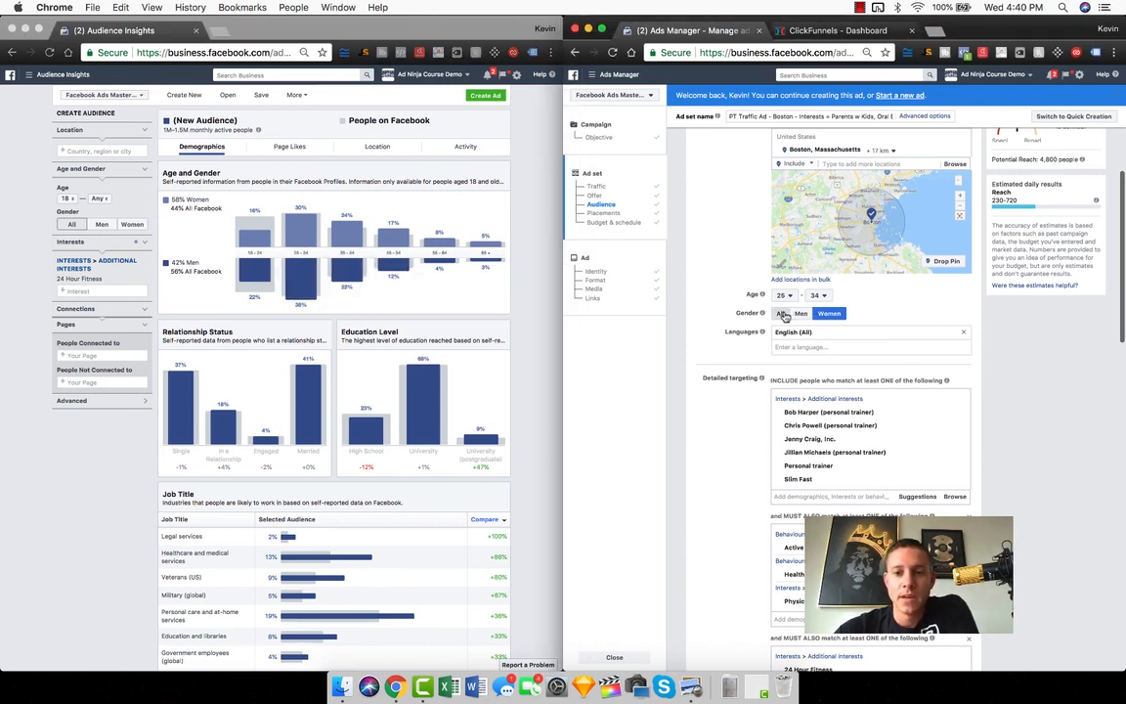
{"action": "left_click", "coordinate": [783, 314]}
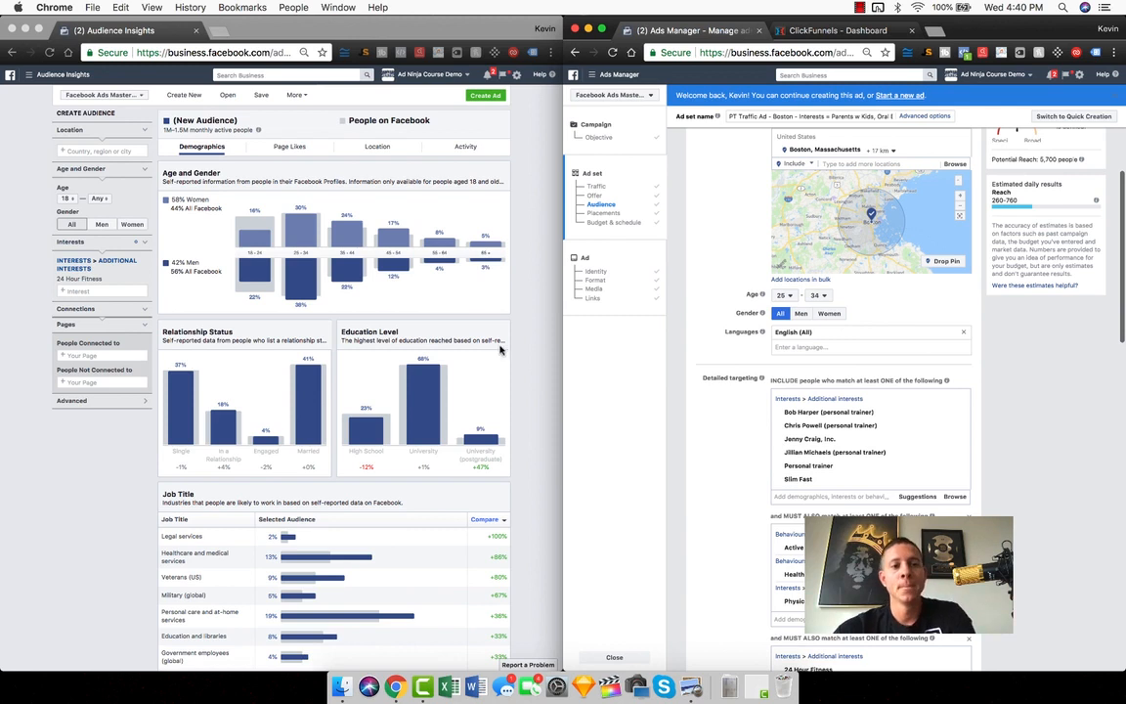
Restrict the 24 Hour Fitness audience in Audience Insights to Boston, Massachusetts, United States
{"action": "left_click", "coordinate": [87, 147]}
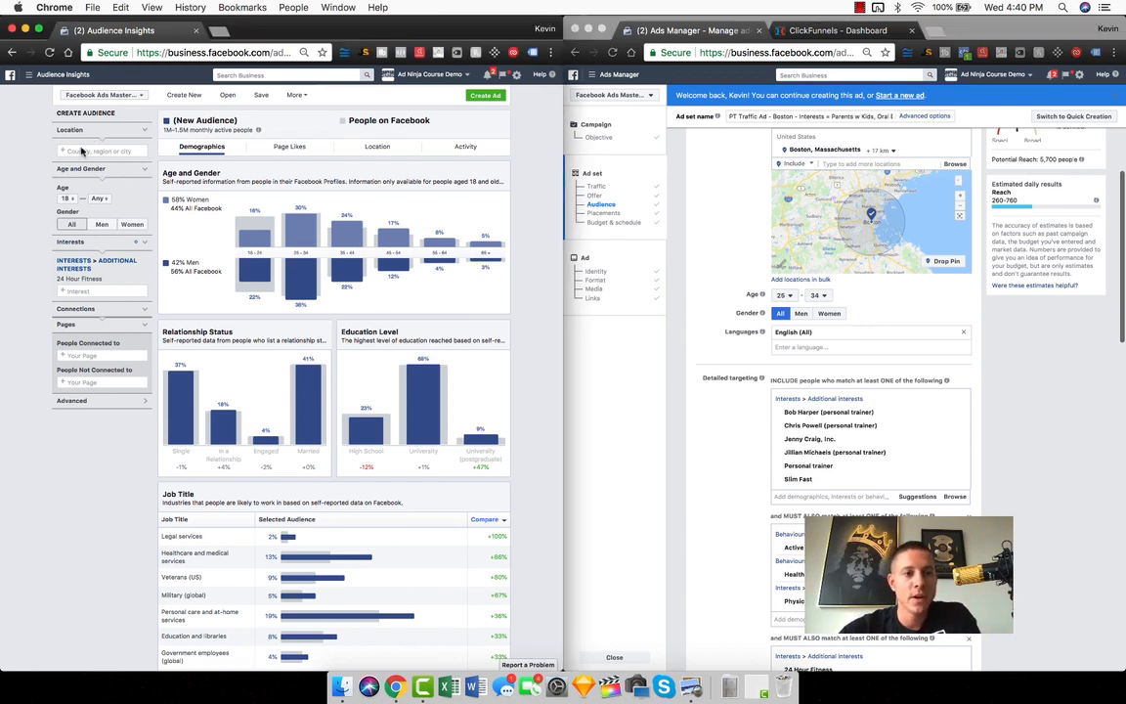
{"action": "type", "text": "boston"}
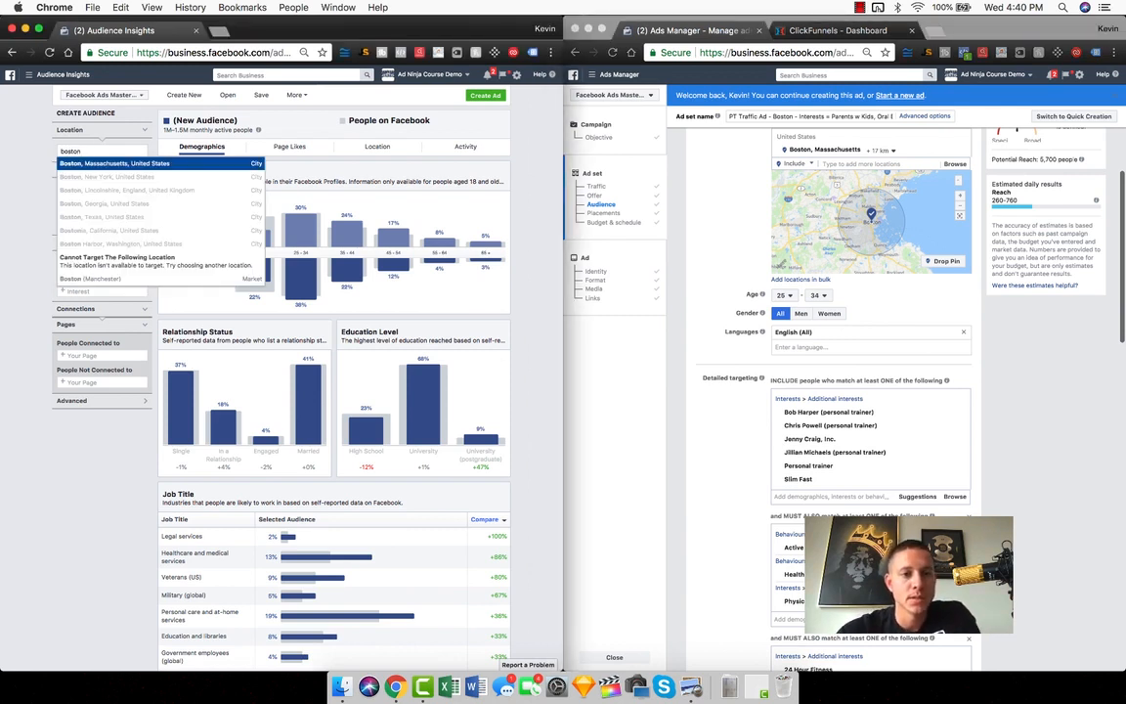
{"action": "key", "text": "Return"}
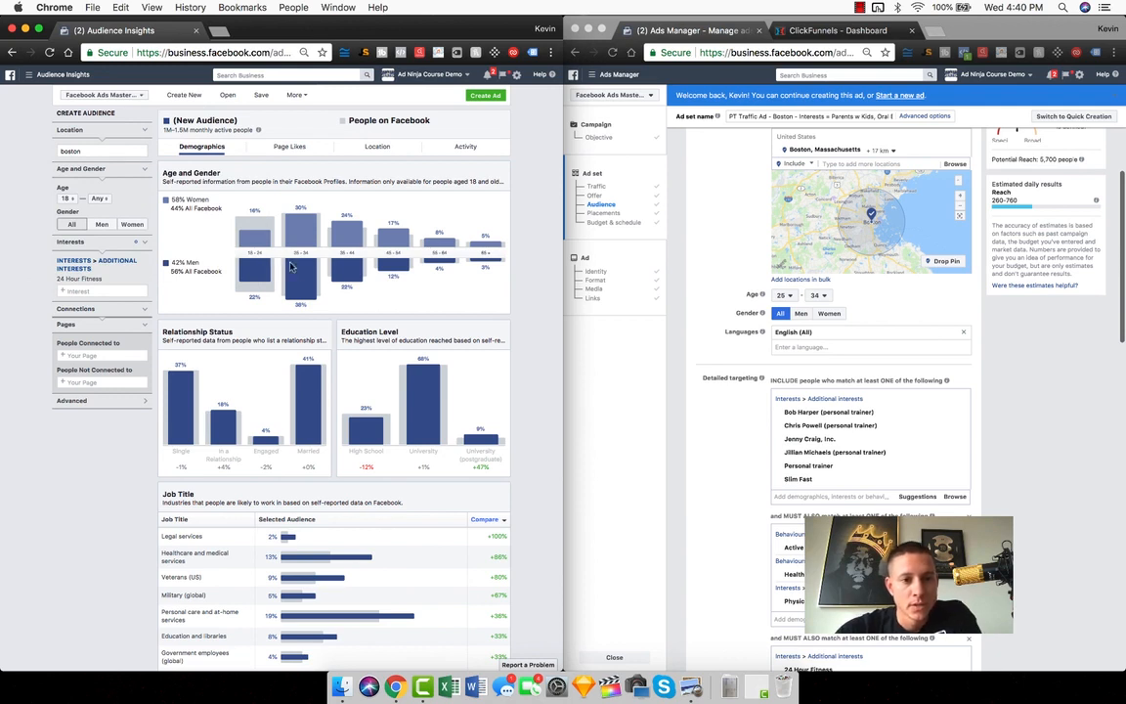
{"action": "mouse_move", "coordinate": [290, 281]}
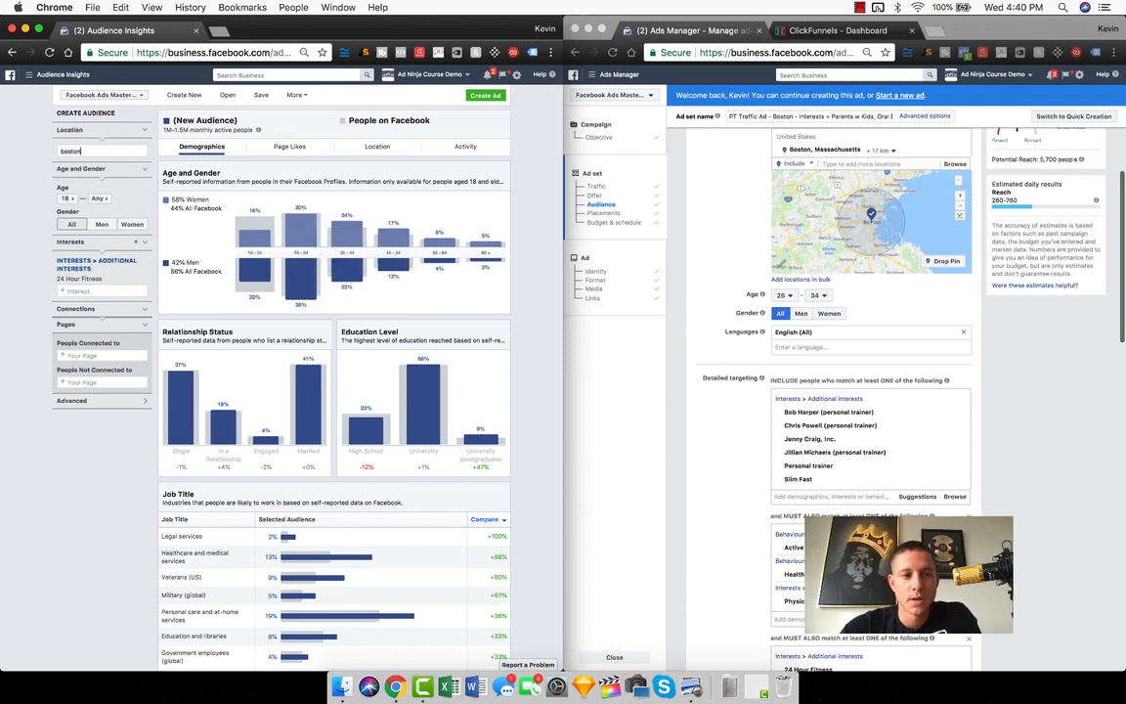
{"action": "left_click", "coordinate": [101, 159]}
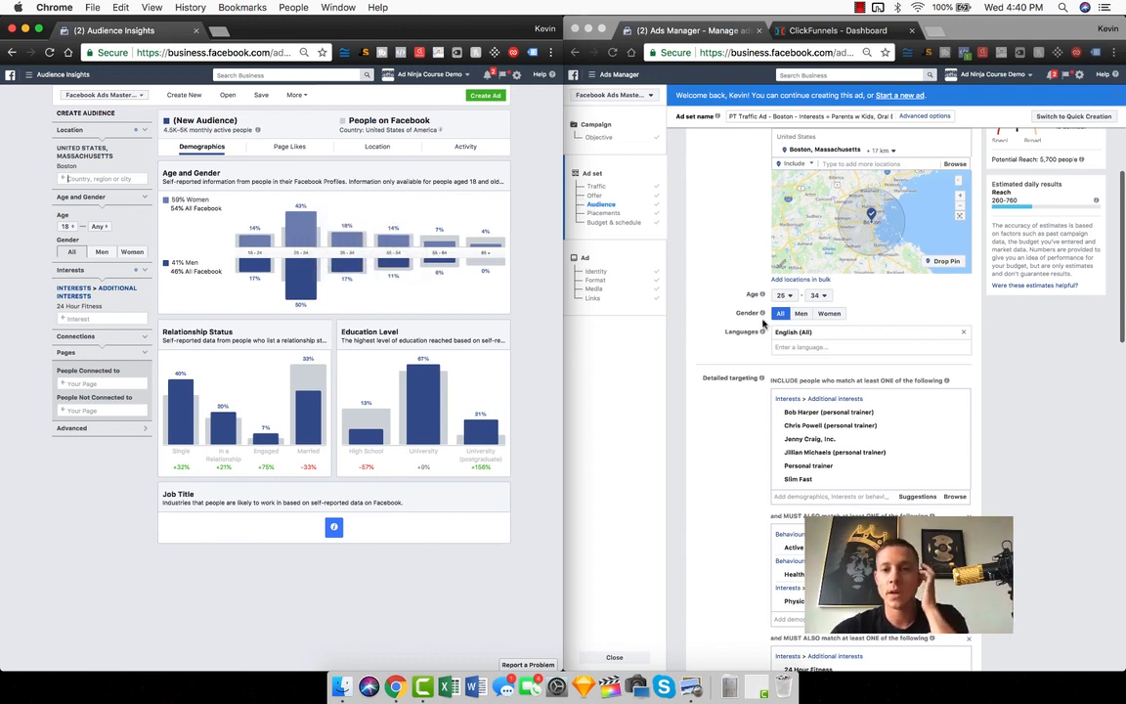
Review the ad set's interests in Ads Manager and remove Personal trainer from the first detailed targeting group
{"action": "scroll", "coordinate": [704, 325], "scroll_direction": "down", "scroll_amount": 3}
{"action": "scroll", "coordinate": [704, 326], "scroll_direction": "down", "scroll_amount": 1}
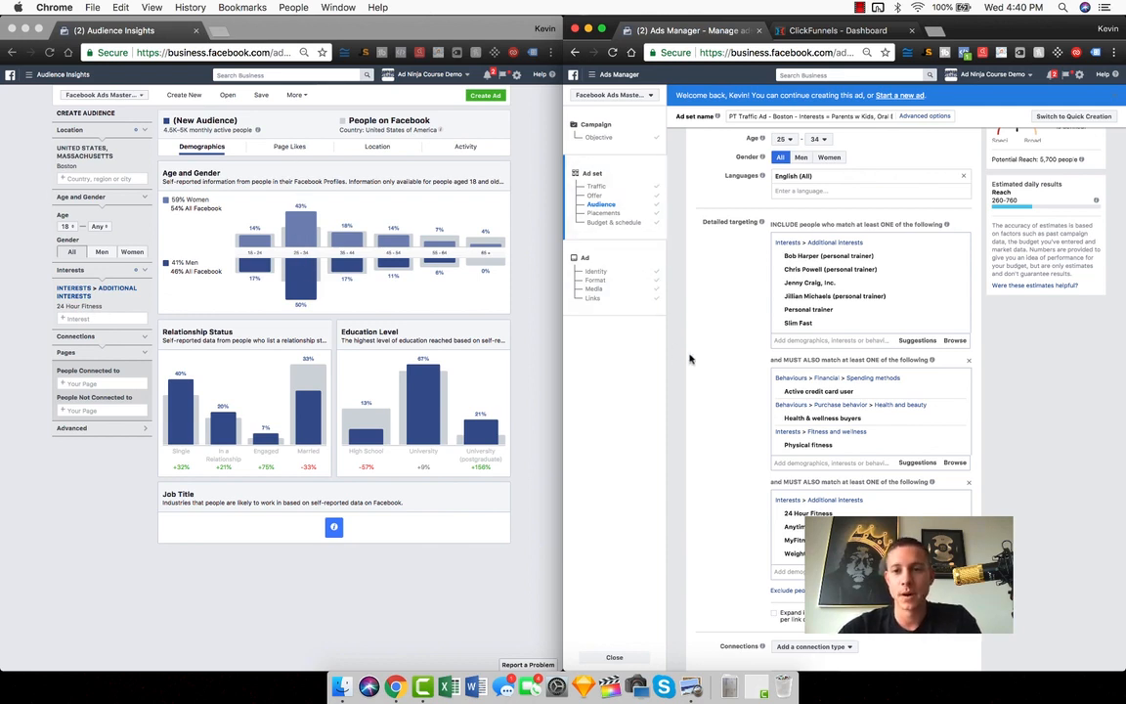
{"action": "scroll", "coordinate": [743, 293], "scroll_direction": "up", "scroll_amount": 2}
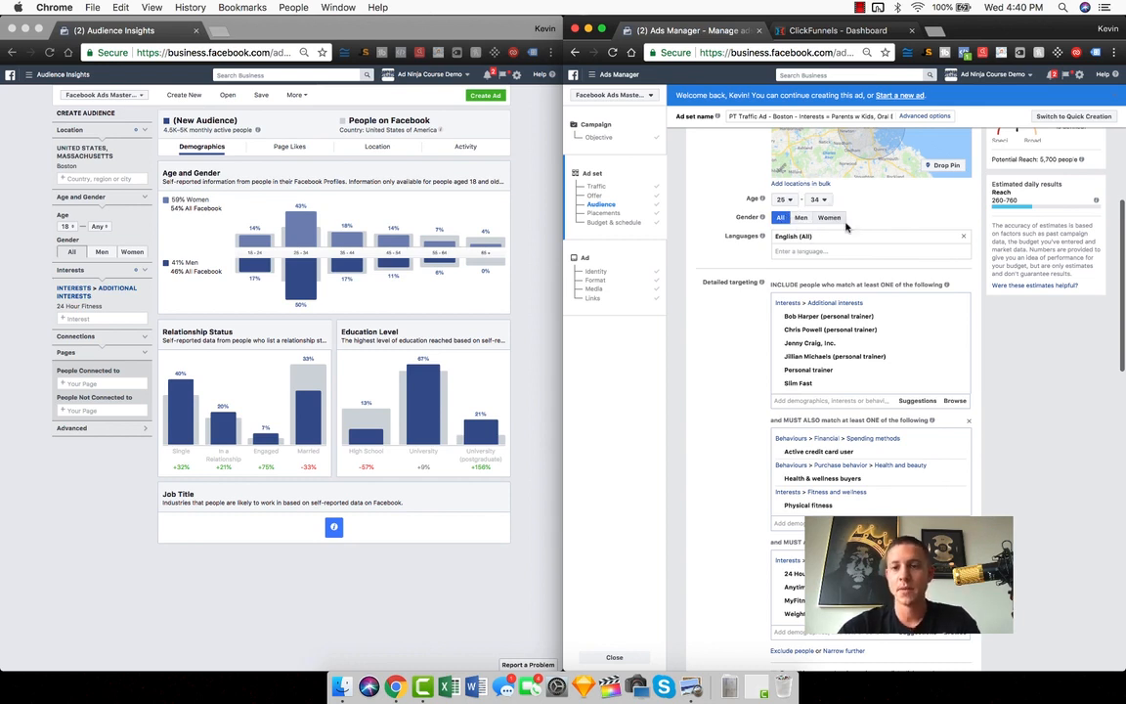
{"action": "scroll", "coordinate": [690, 395], "scroll_direction": "down", "scroll_amount": 2}
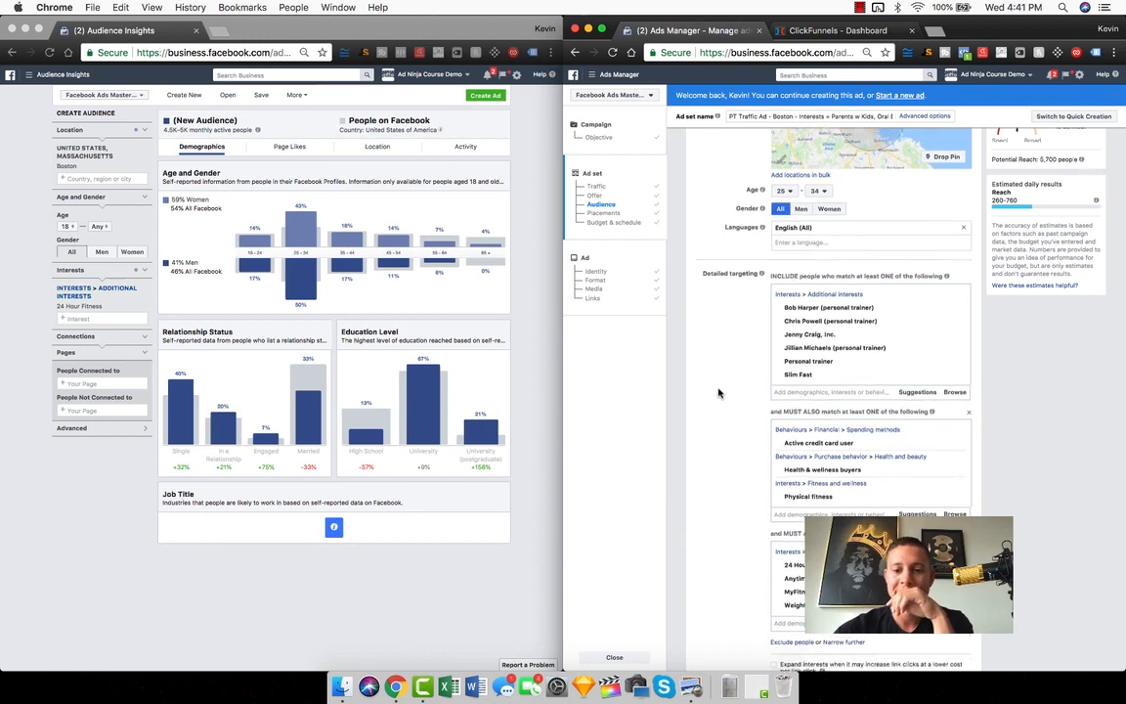
{"action": "mouse_move", "coordinate": [947, 475]}
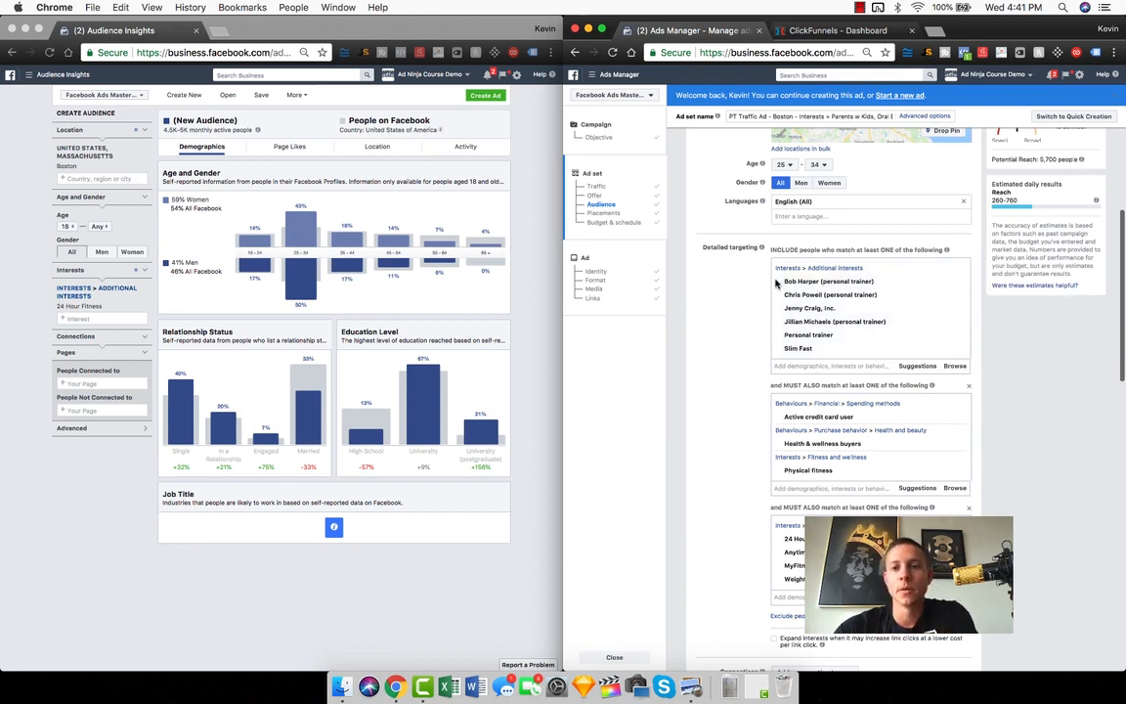
{"action": "mouse_move", "coordinate": [819, 299]}
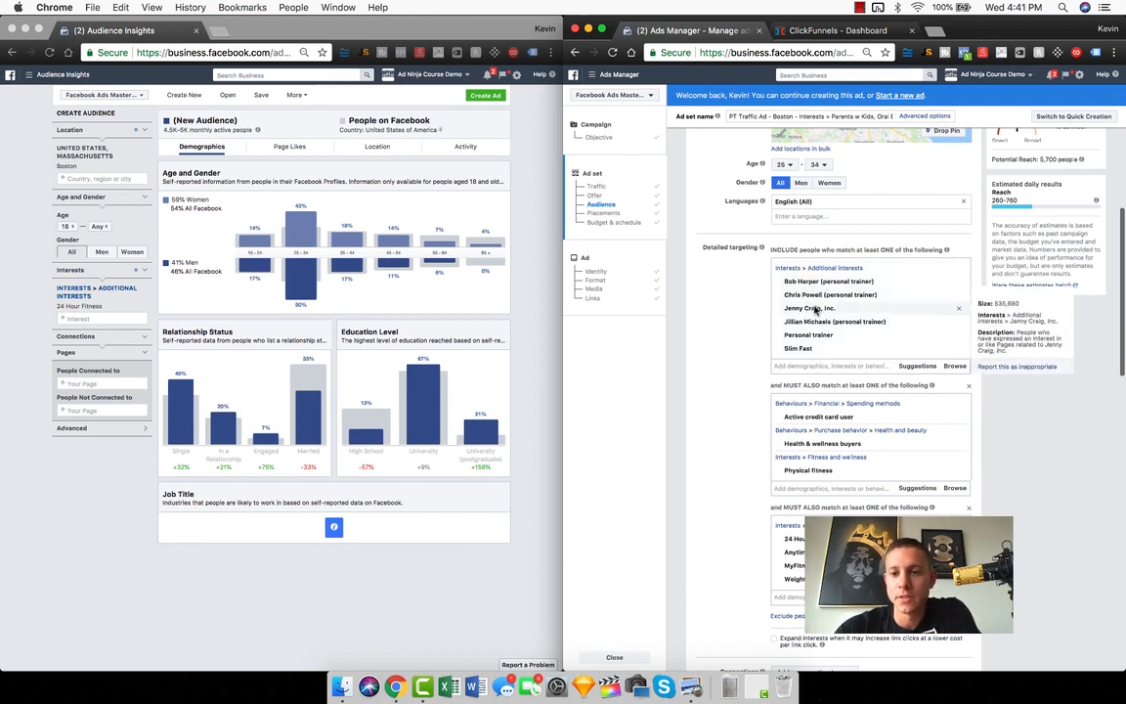
{"action": "mouse_move", "coordinate": [802, 327]}
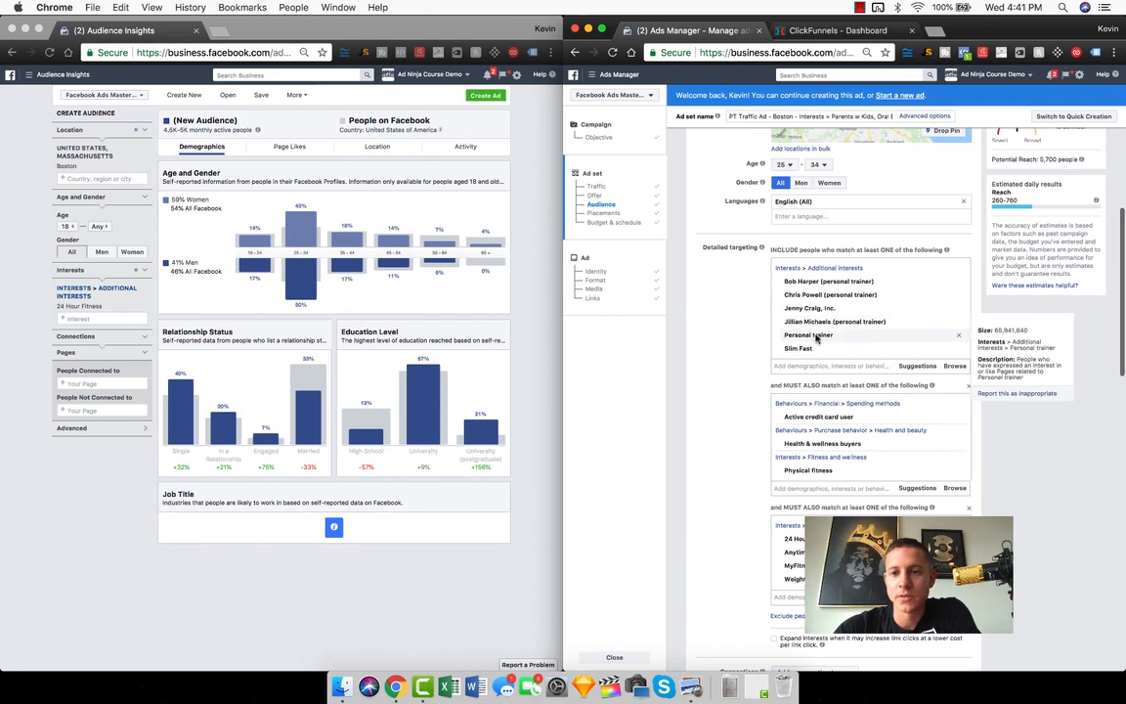
{"action": "mouse_move", "coordinate": [947, 336]}
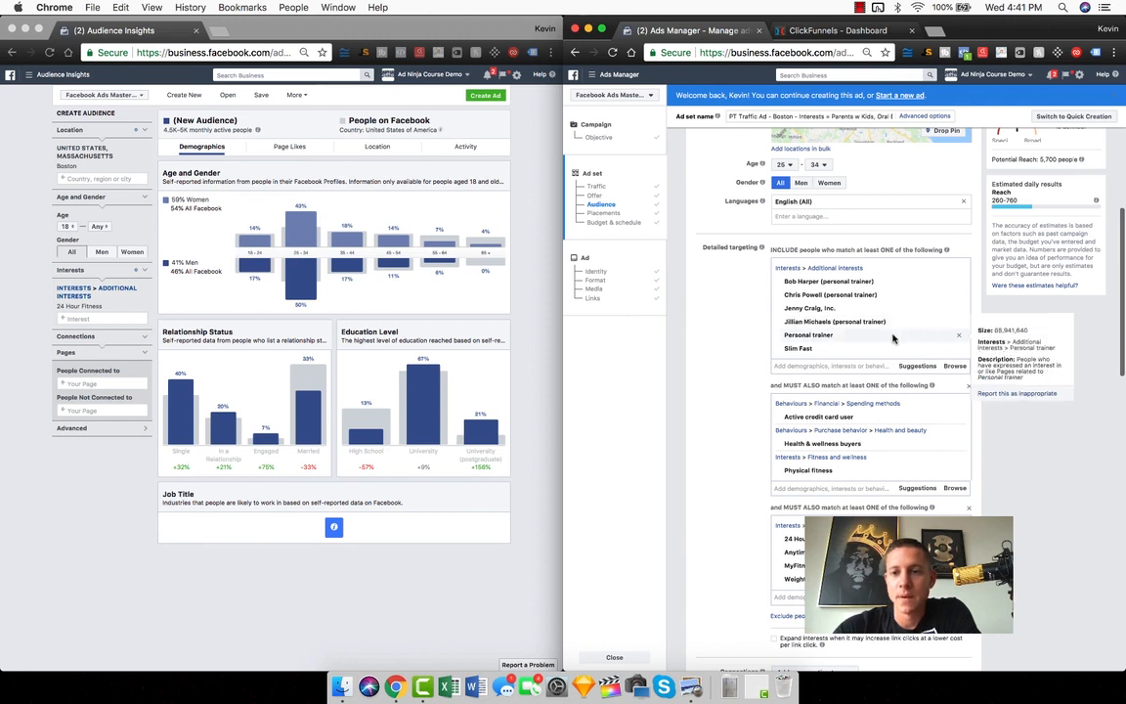
{"action": "left_click", "coordinate": [958, 335]}
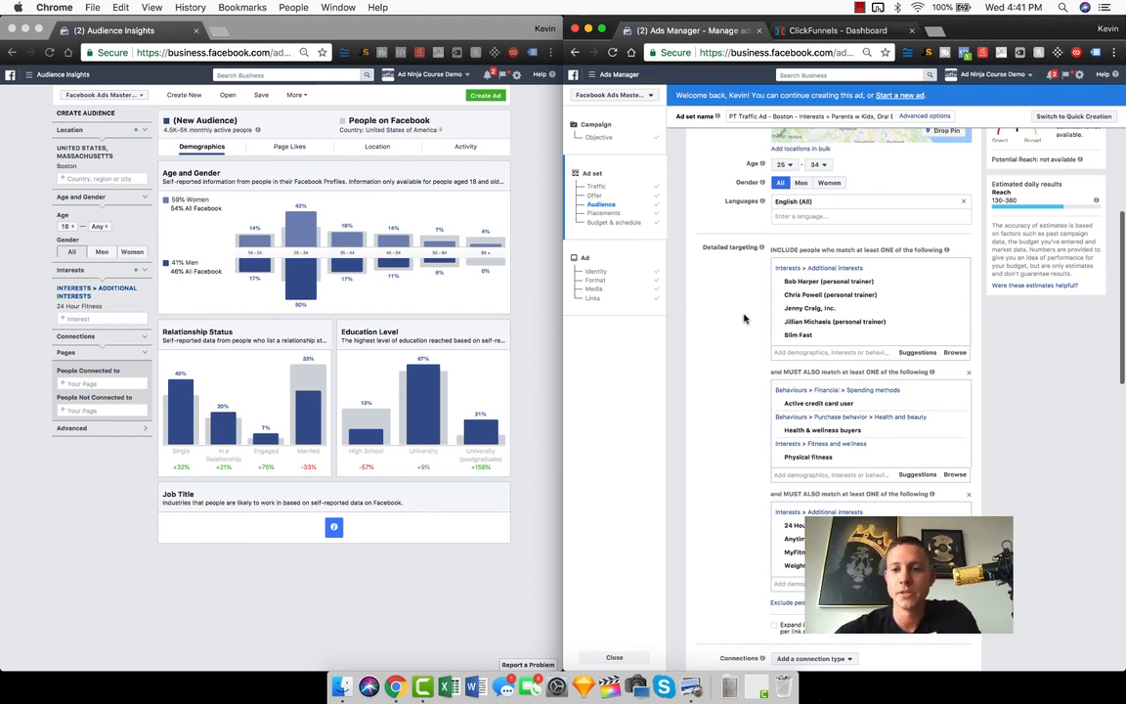
{"action": "scroll", "coordinate": [772, 342], "scroll_direction": "down", "scroll_amount": 2}
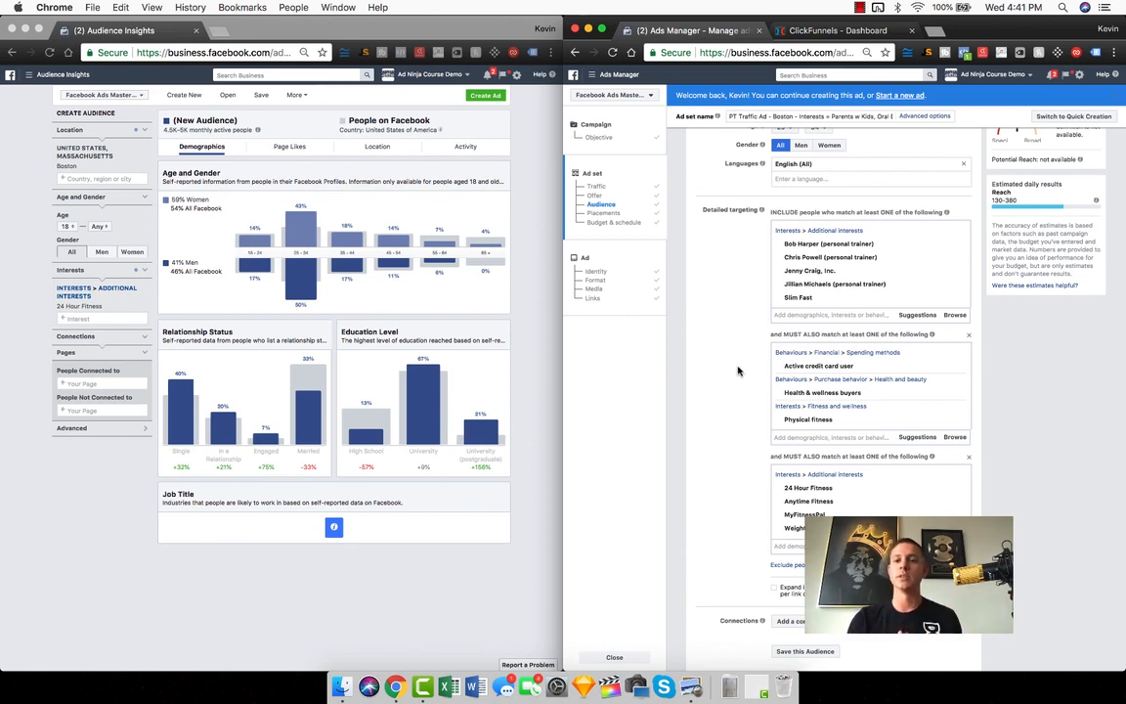
{"action": "mouse_move", "coordinate": [835, 368]}
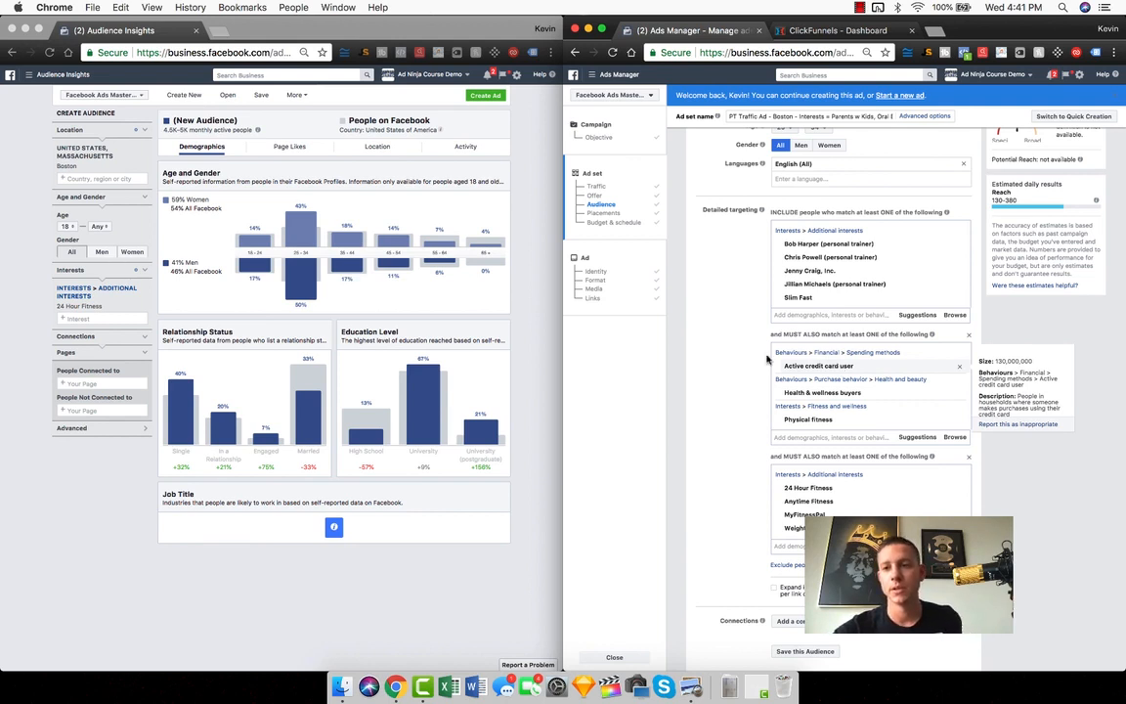
Review the ad set's three detailed targeting groups in Ads Manager and check the audience size estimate
{"action": "scroll", "coordinate": [731, 351], "scroll_direction": "up", "scroll_amount": 2}
{"action": "scroll", "coordinate": [731, 351], "scroll_direction": "down", "scroll_amount": 2}
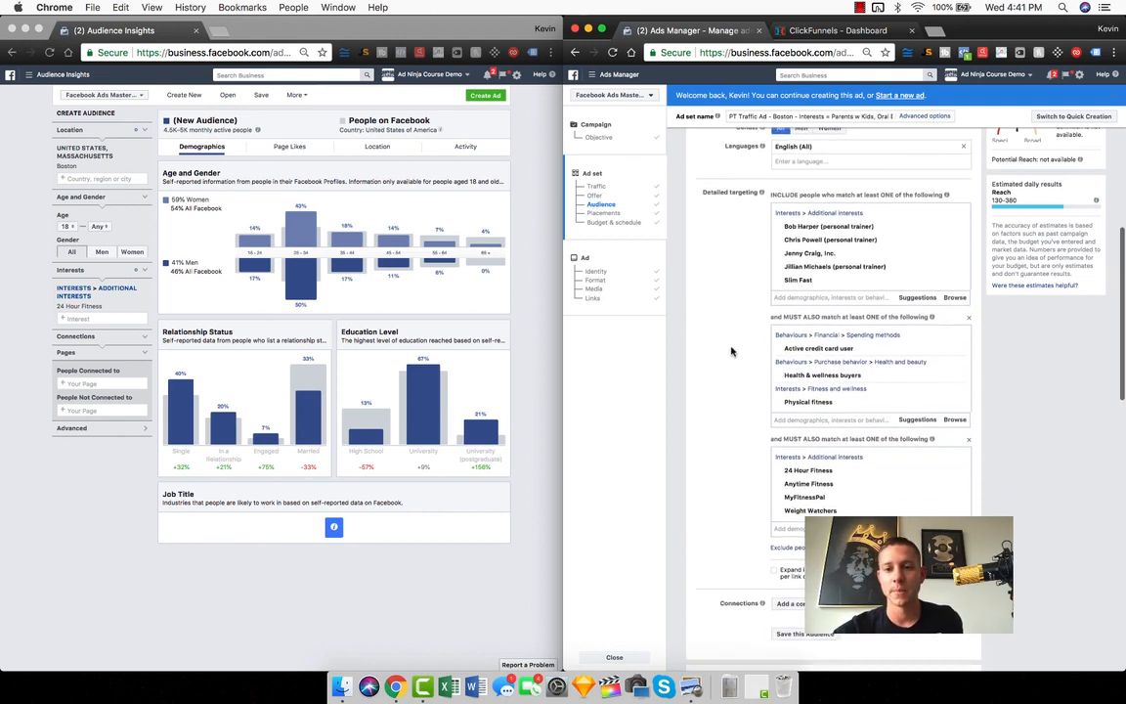
{"action": "mouse_move", "coordinate": [806, 379]}
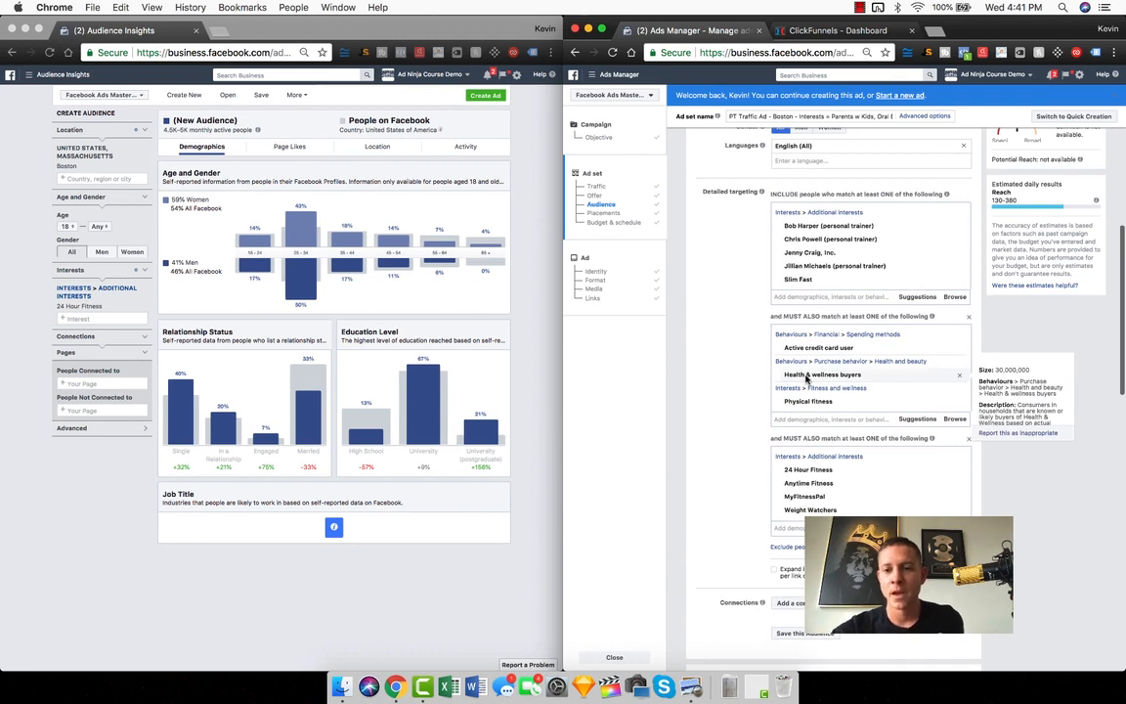
{"action": "mouse_move", "coordinate": [797, 407]}
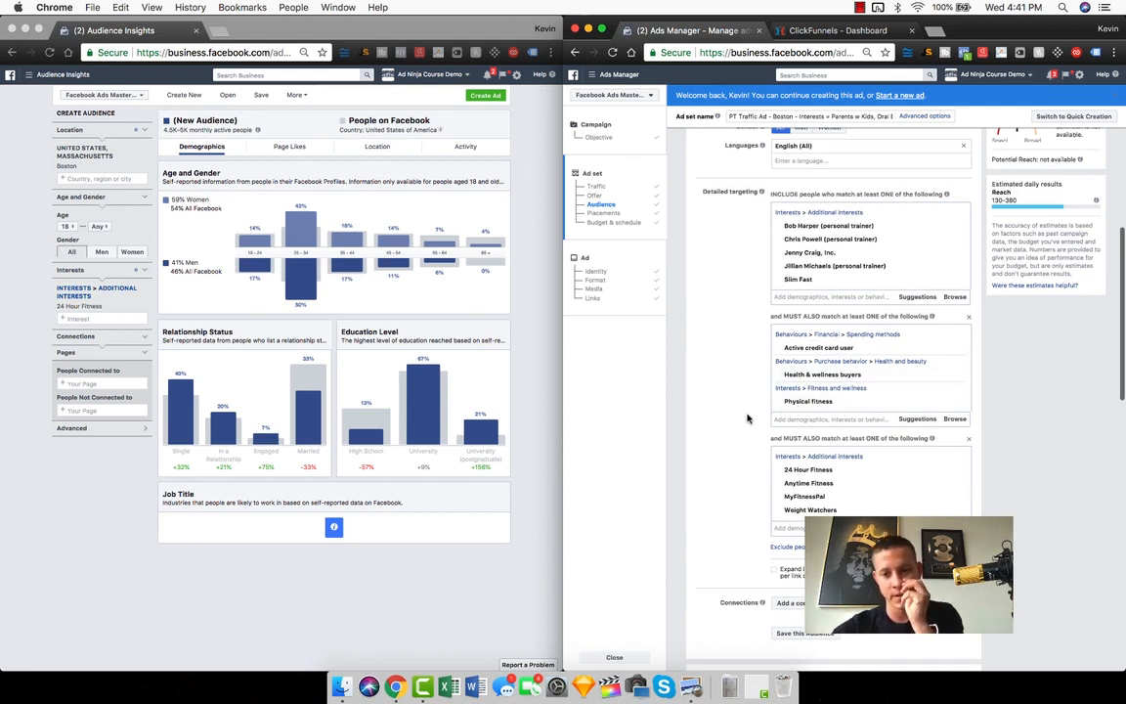
{"action": "scroll", "coordinate": [746, 424], "scroll_direction": "down", "scroll_amount": 2}
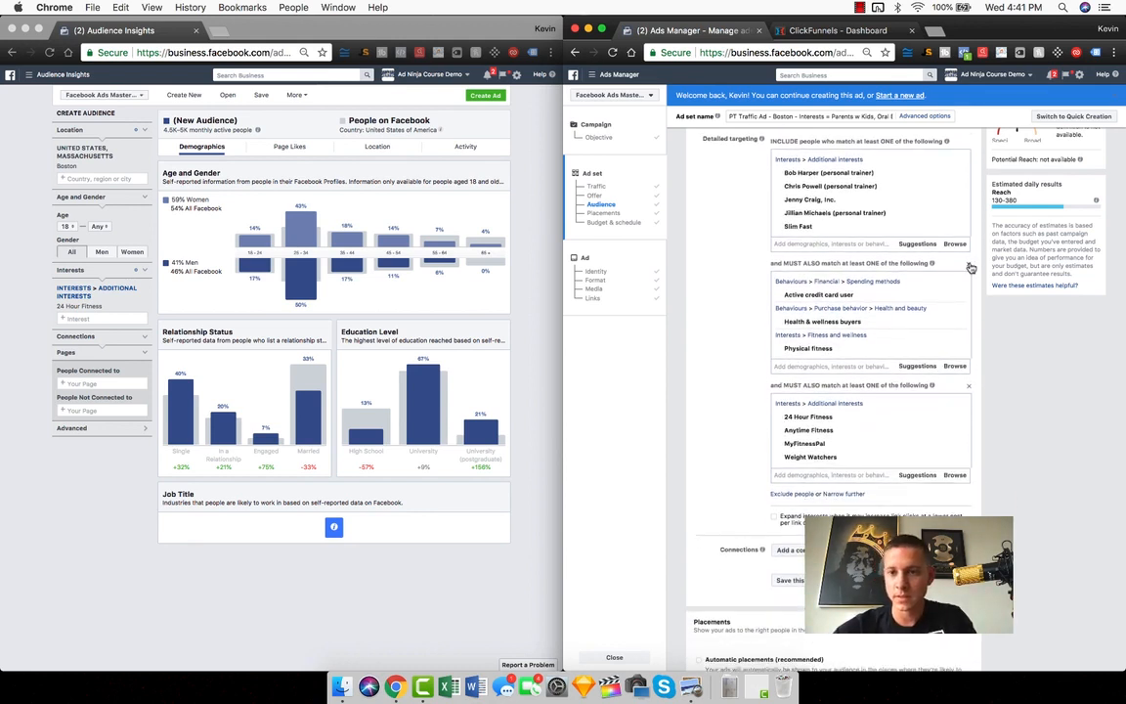
{"action": "scroll", "coordinate": [977, 273], "scroll_direction": "up", "scroll_amount": 2}
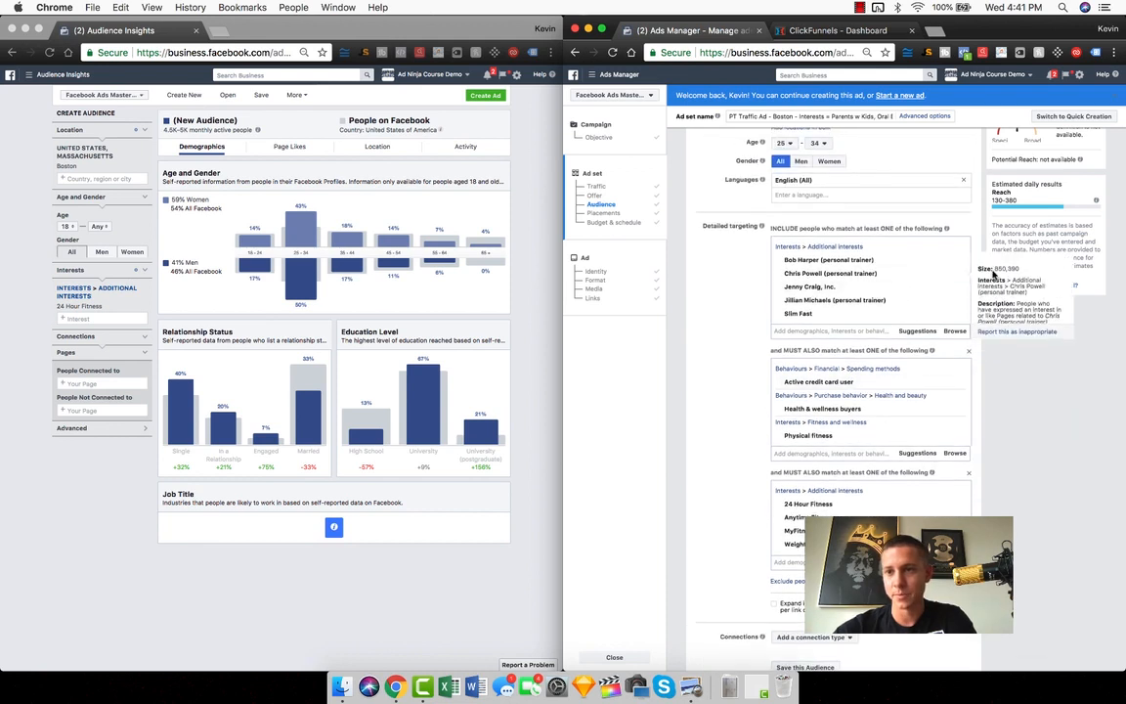
{"action": "mouse_move", "coordinate": [954, 412]}
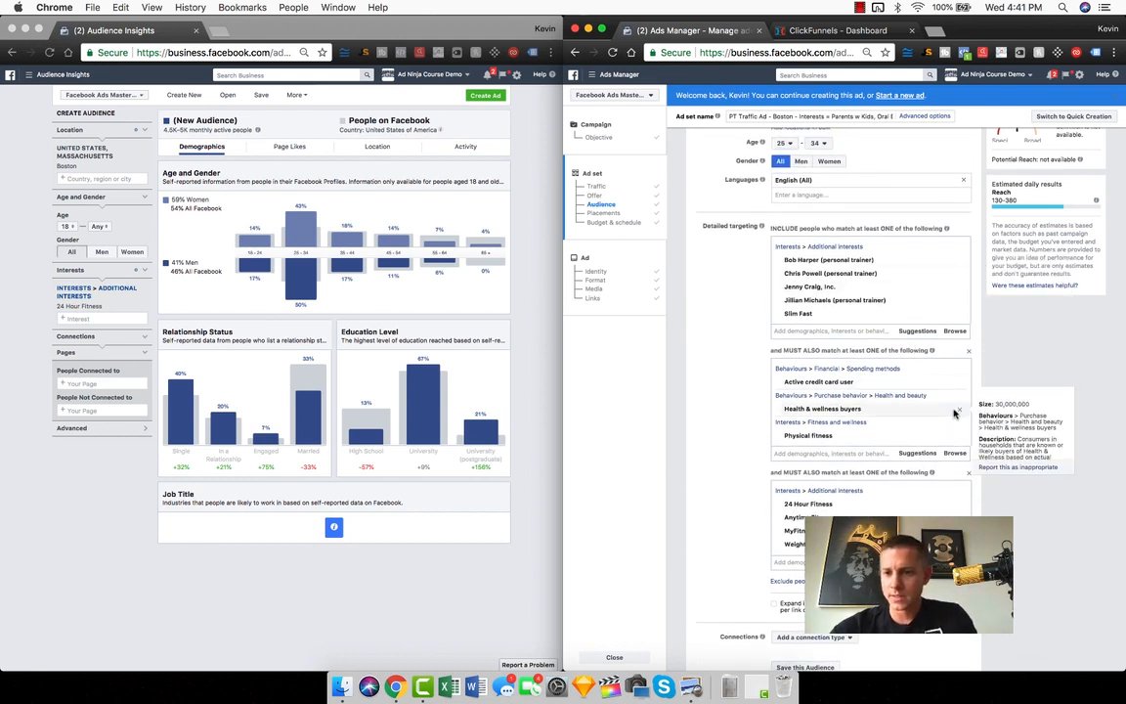
{"action": "scroll", "coordinate": [963, 220], "scroll_direction": "up", "scroll_amount": 5}
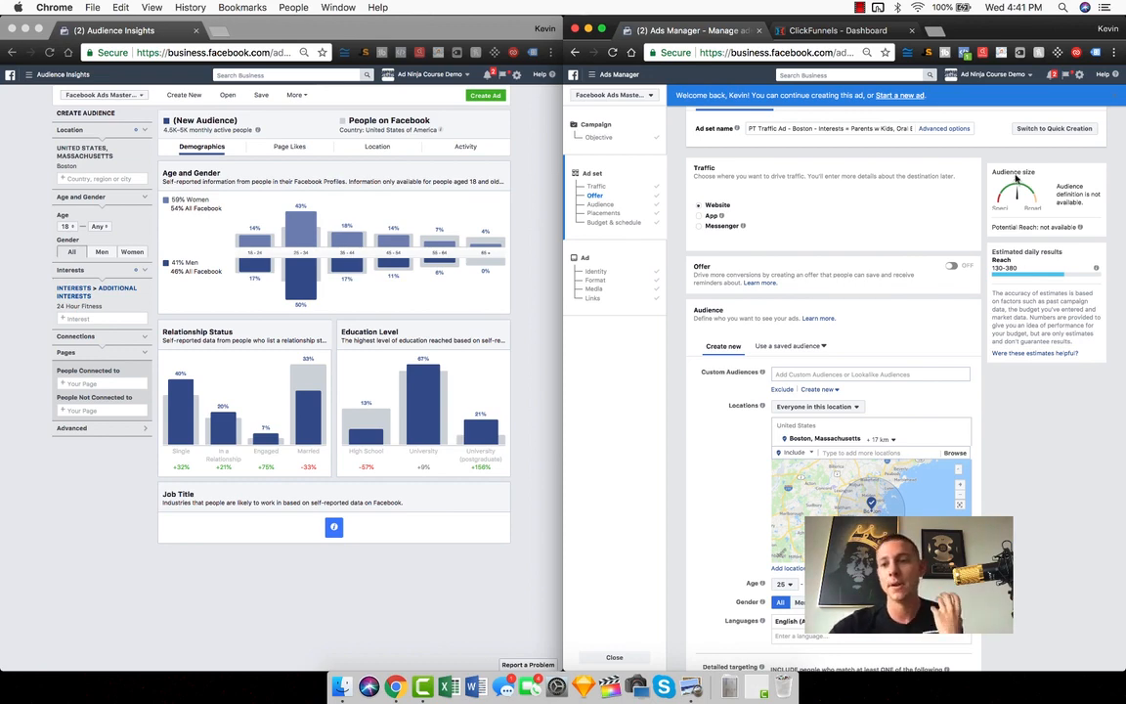
Remove all the Additional Interests entries at once from the first detailed targeting group
{"action": "scroll", "coordinate": [1001, 418], "scroll_direction": "down", "scroll_amount": 10}
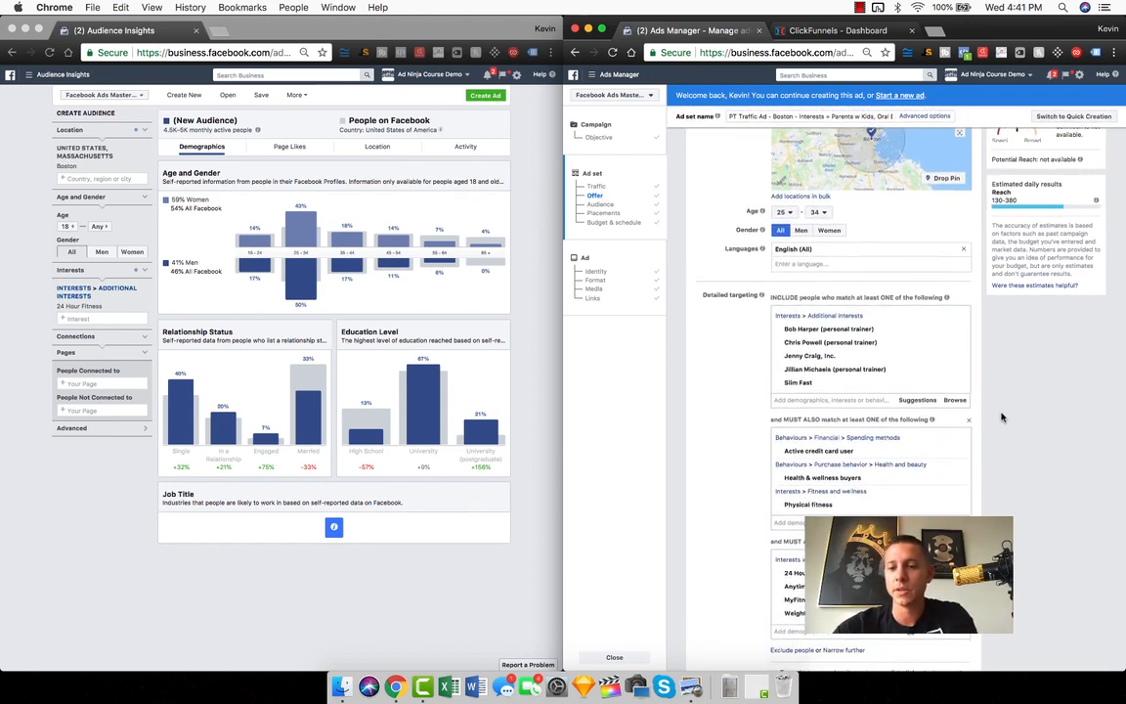
{"action": "scroll", "coordinate": [987, 413], "scroll_direction": "down", "scroll_amount": 2}
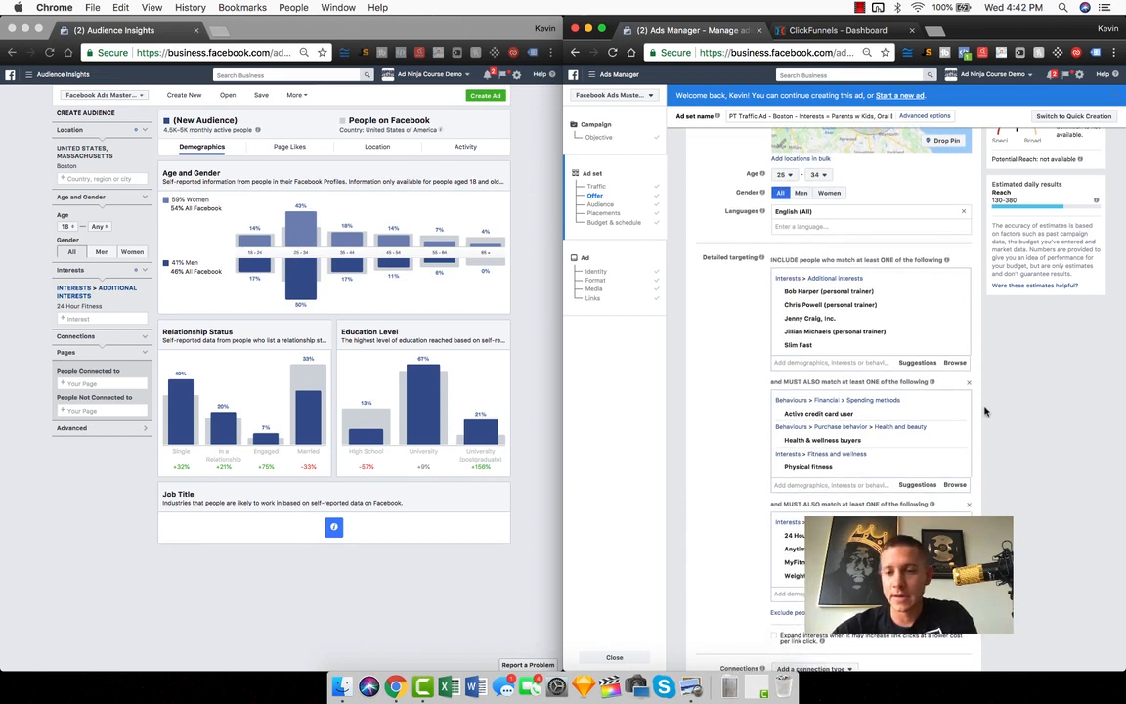
{"action": "scroll", "coordinate": [985, 411], "scroll_direction": "down", "scroll_amount": 1}
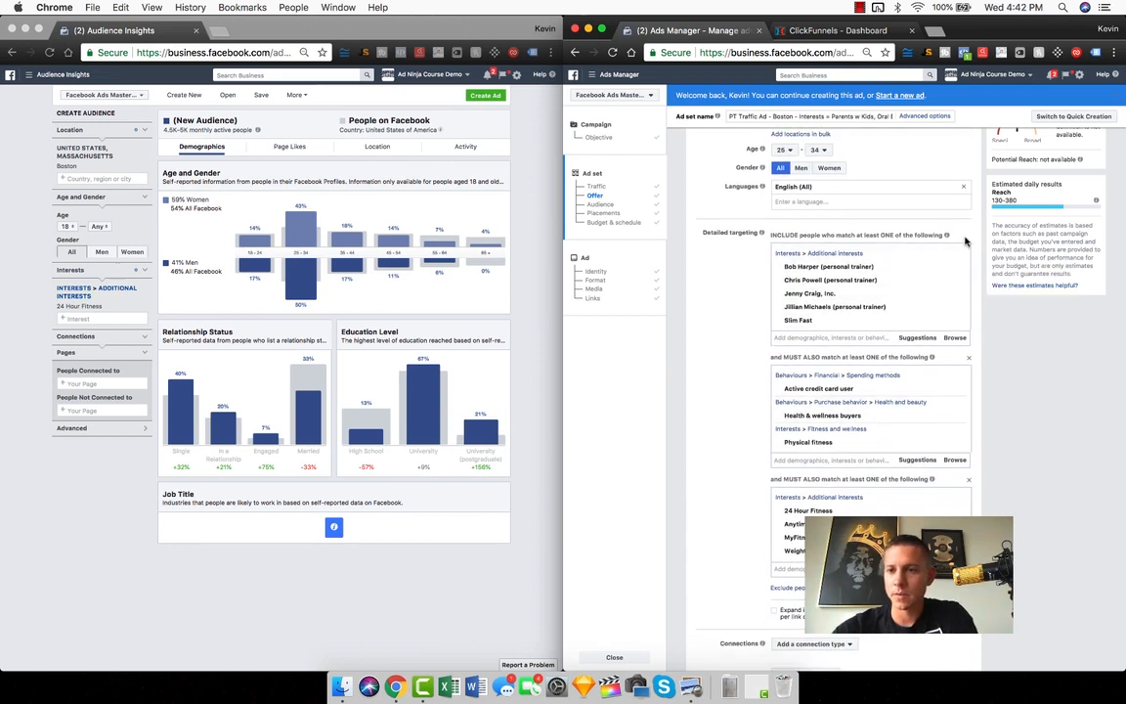
{"action": "mouse_move", "coordinate": [947, 331]}
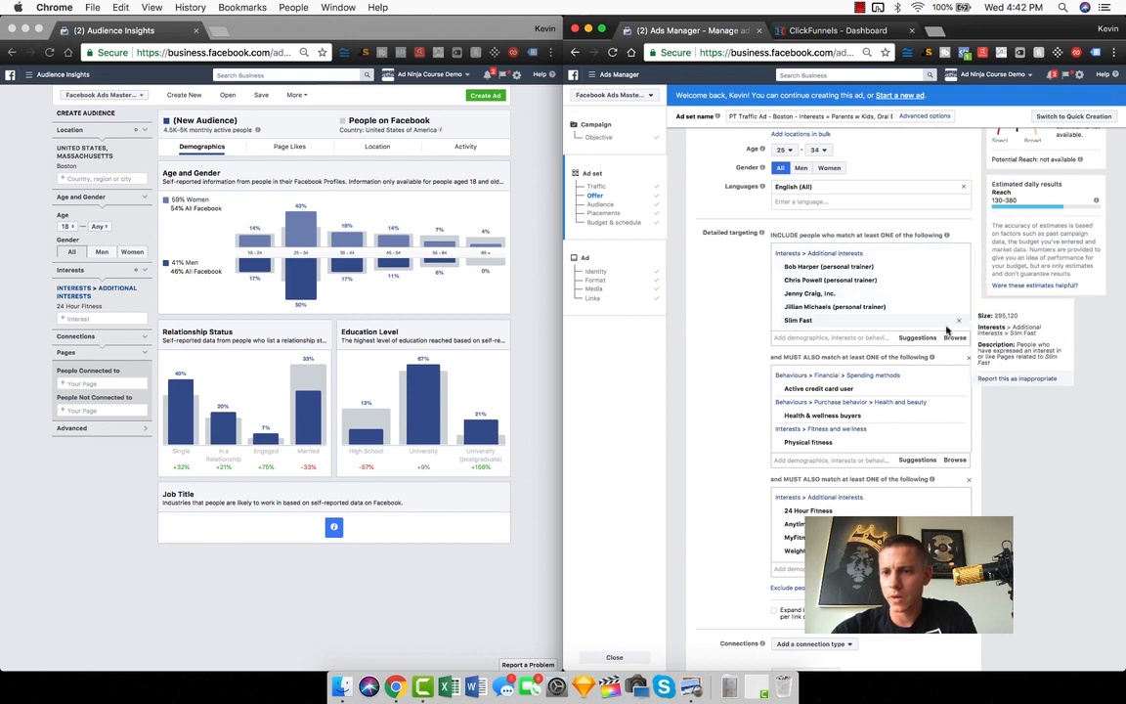
{"action": "left_click", "coordinate": [959, 256]}
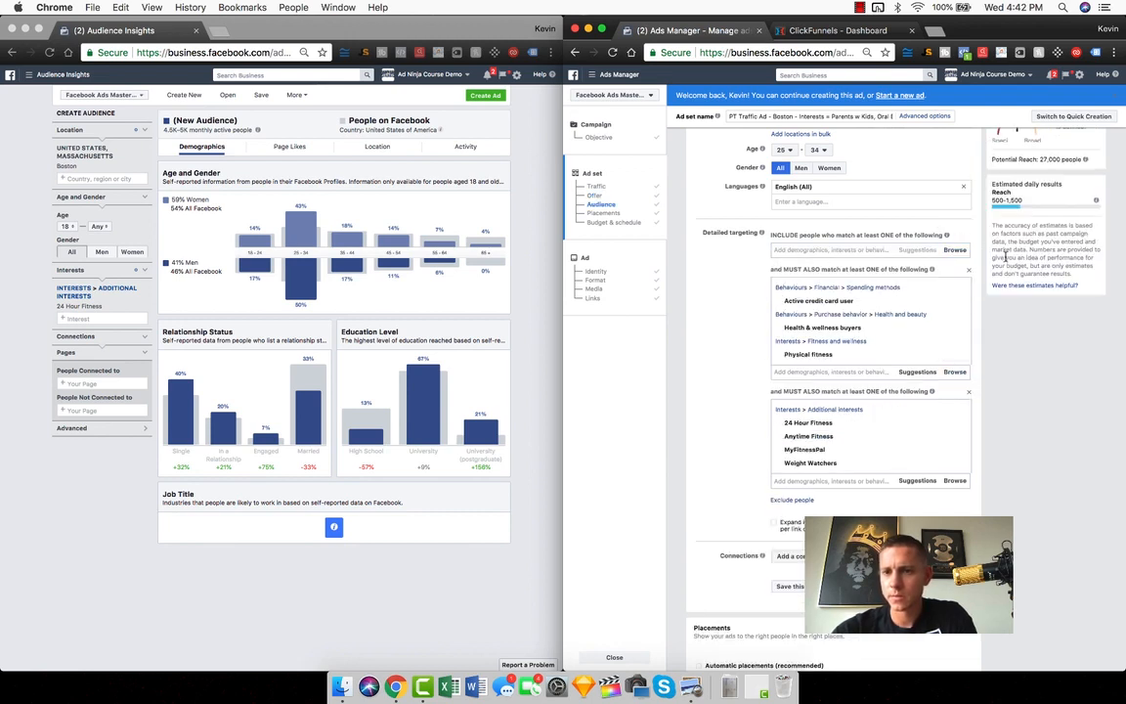
Check the audience size, and remove Physical fitness and Health & wellness buyers from the second detailed targeting group
{"action": "scroll", "coordinate": [993, 323], "scroll_direction": "up", "scroll_amount": 7}
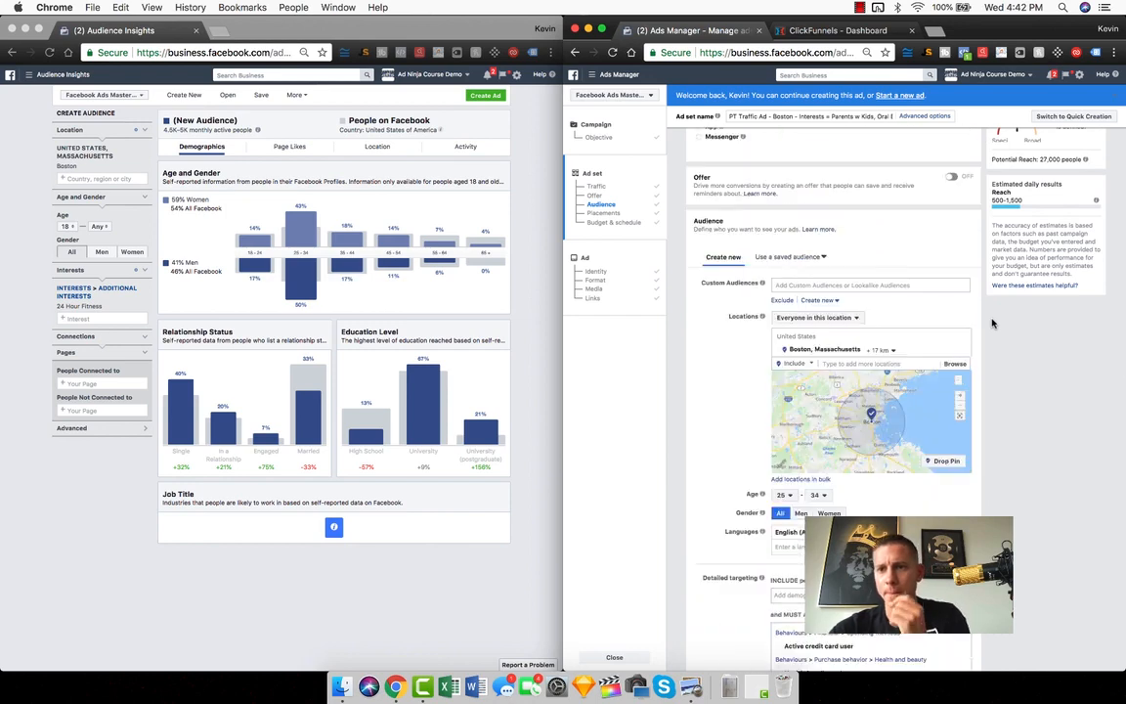
{"action": "scroll", "coordinate": [993, 322], "scroll_direction": "up", "scroll_amount": 2}
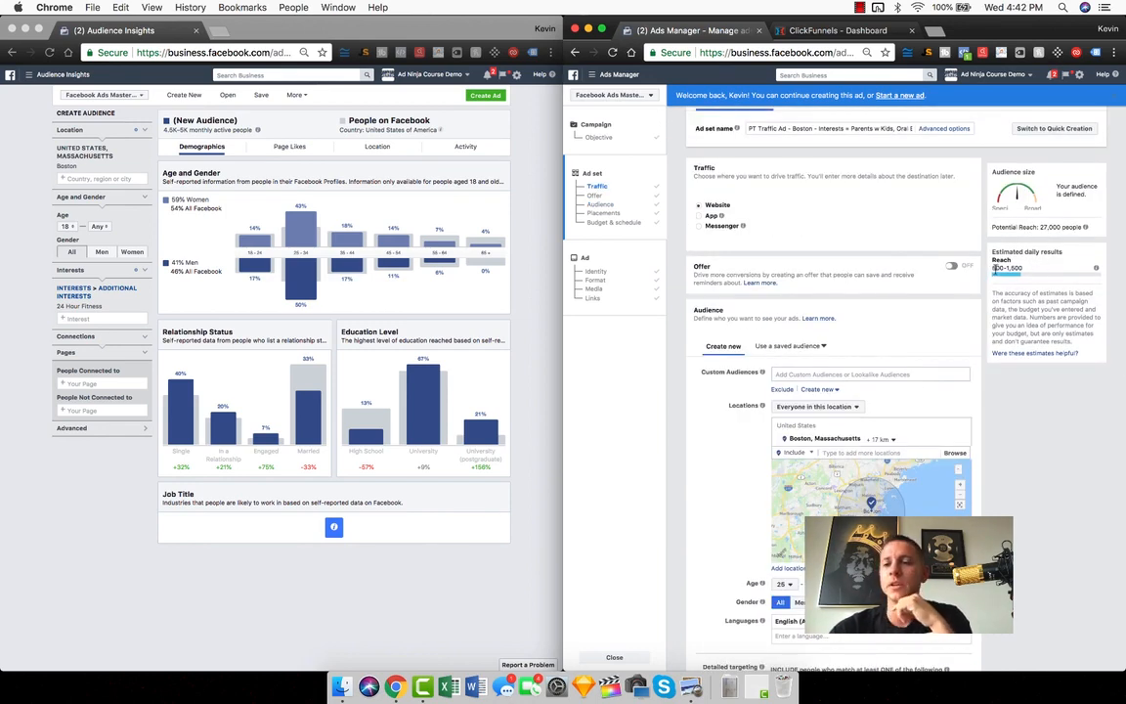
{"action": "scroll", "coordinate": [1056, 436], "scroll_direction": "down", "scroll_amount": 1}
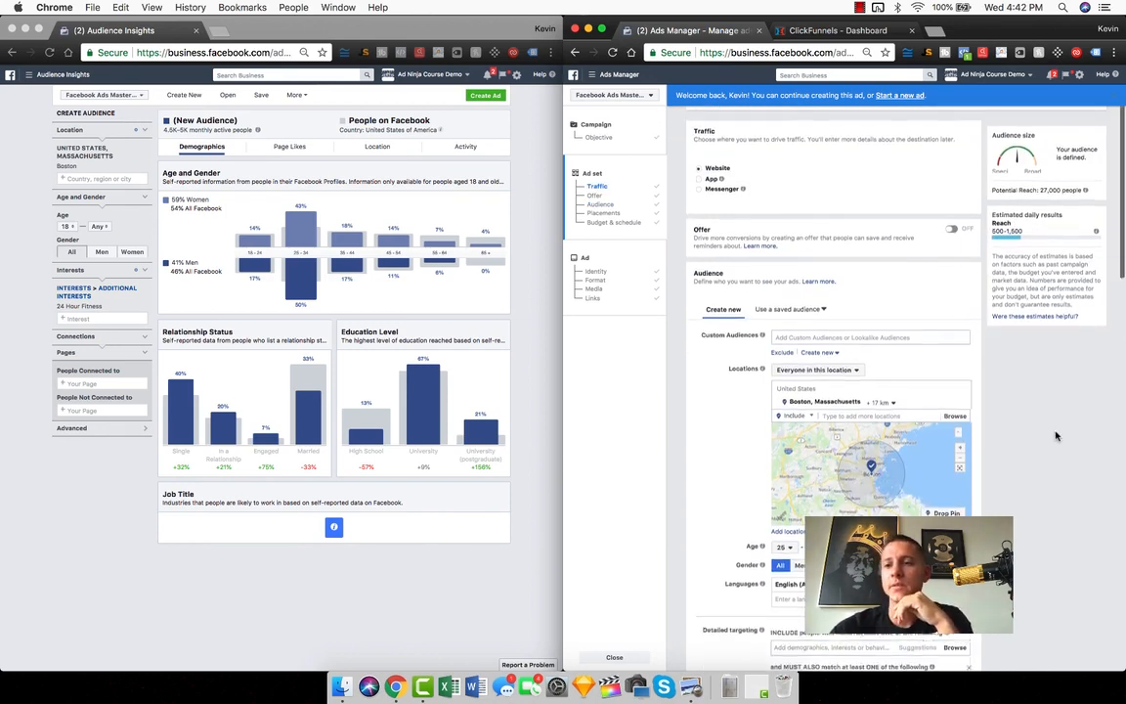
{"action": "scroll", "coordinate": [1030, 377], "scroll_direction": "up", "scroll_amount": 1}
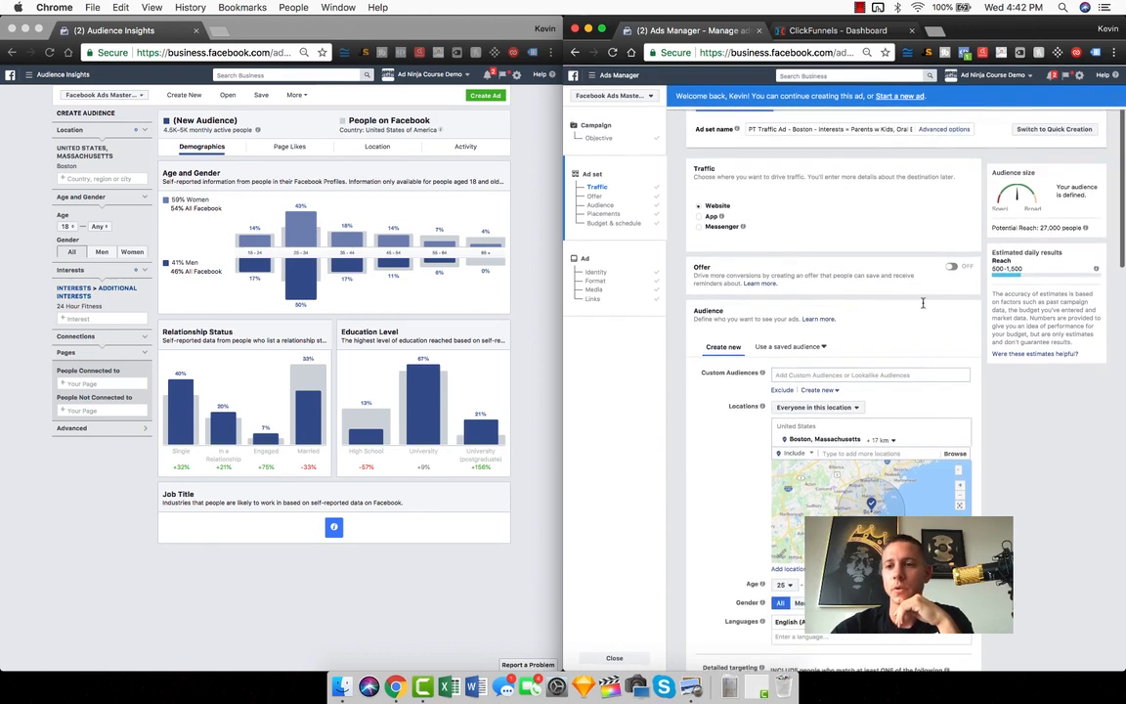
{"action": "scroll", "coordinate": [876, 265], "scroll_direction": "down", "scroll_amount": 4}
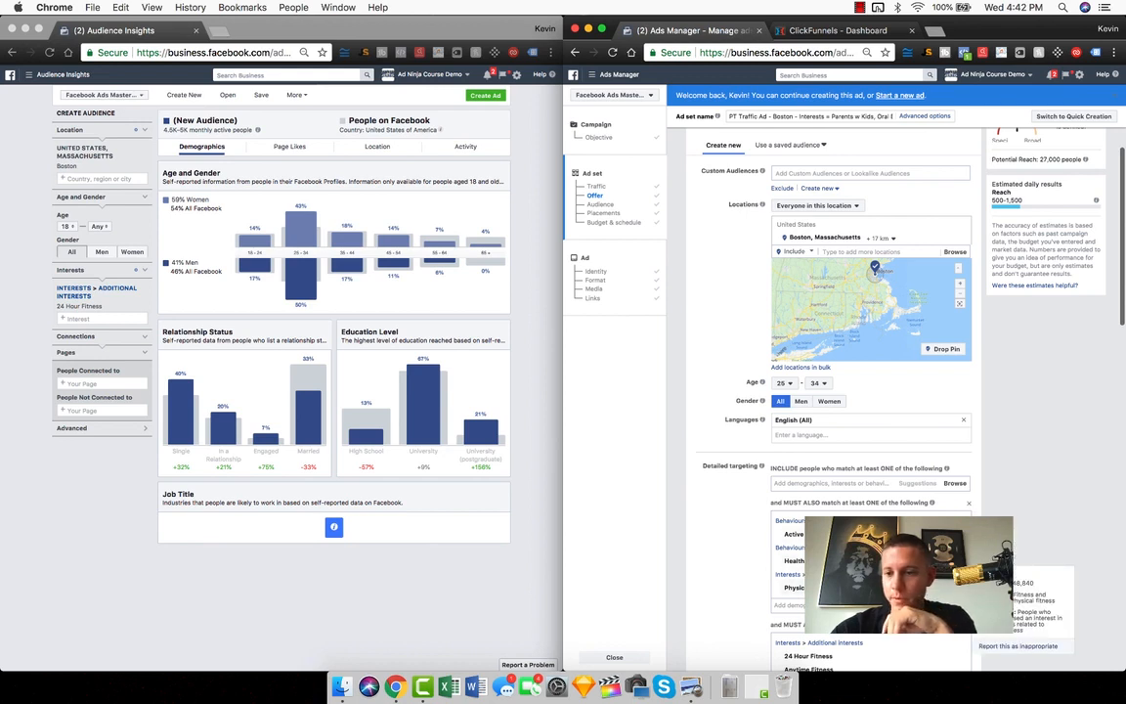
{"action": "left_click", "coordinate": [963, 588]}
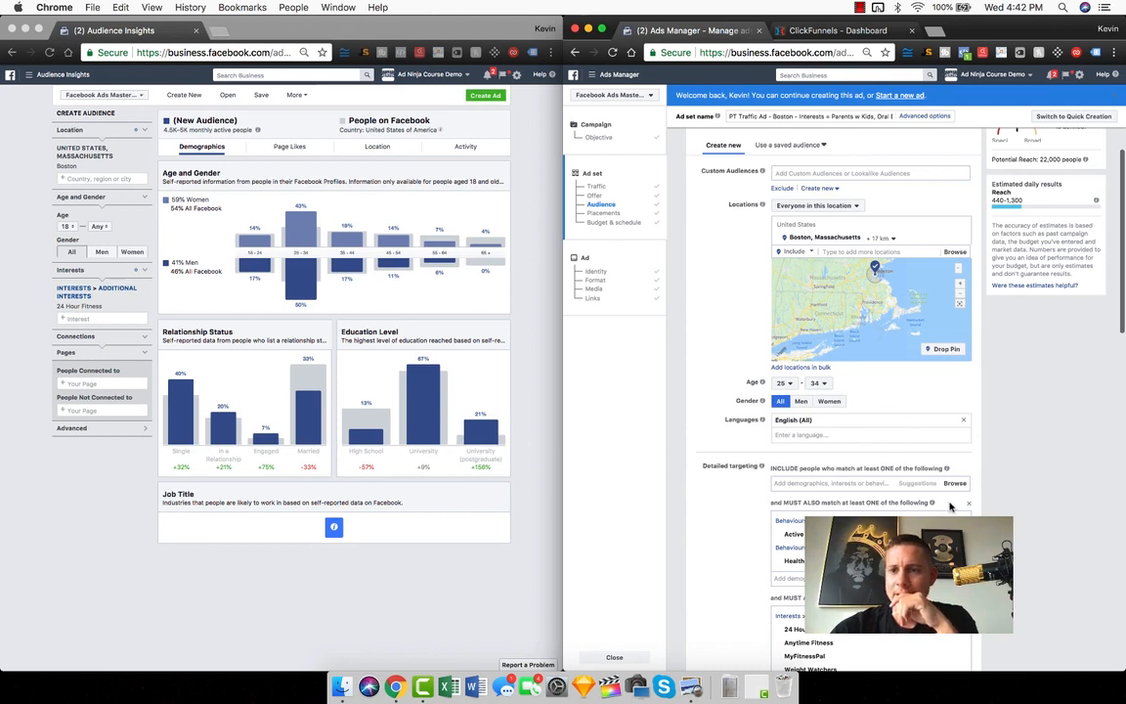
{"action": "left_click", "coordinate": [963, 561]}
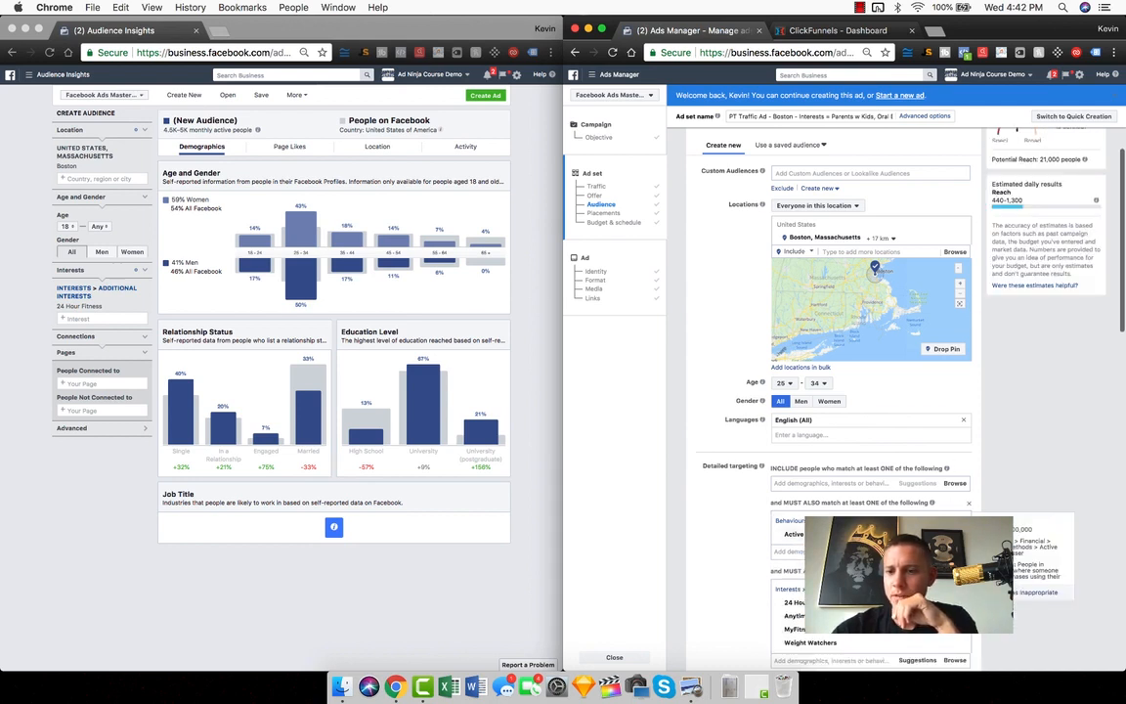
Remove Weight Watchers, MyFitnessPal and Anytime Fitness from the third detailed targeting group, keeping 24 Hour Fitness
{"action": "left_click", "coordinate": [960, 647]}
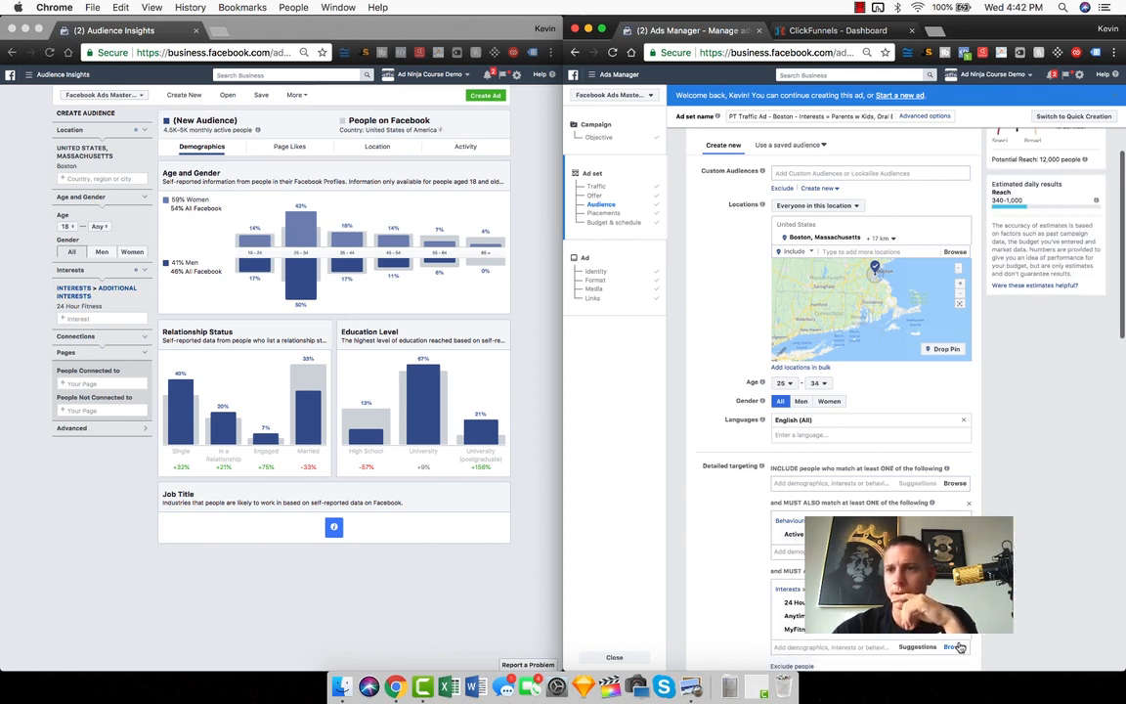
{"action": "left_click", "coordinate": [960, 634]}
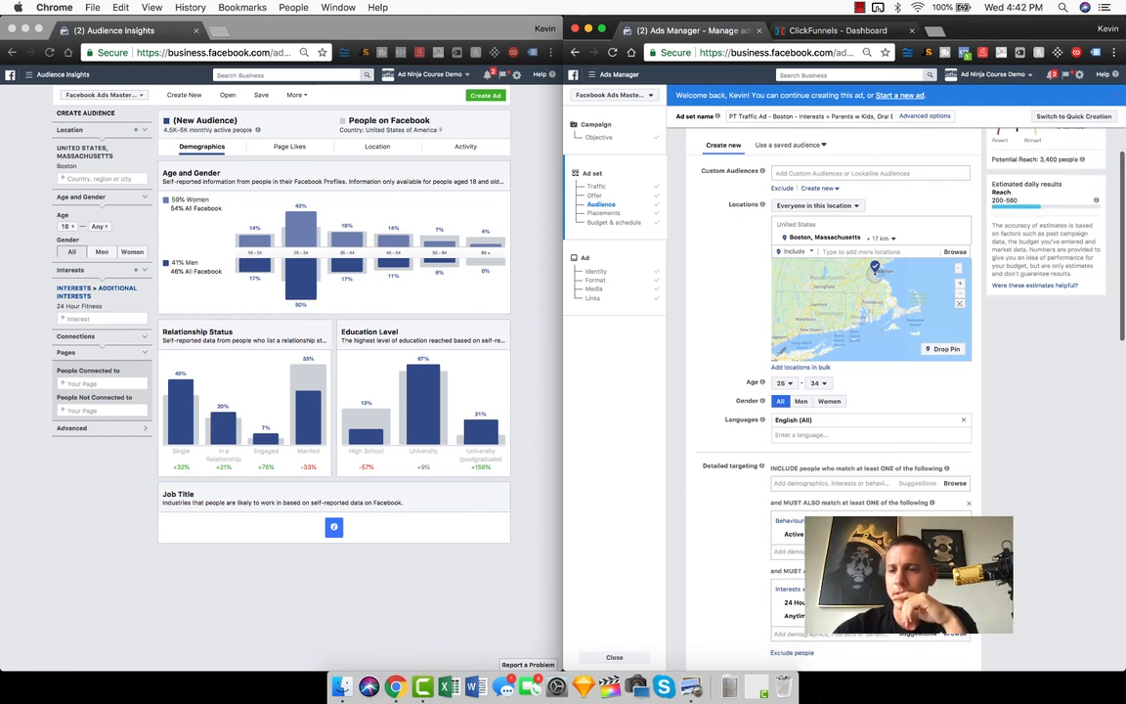
{"action": "mouse_move", "coordinate": [959, 617]}
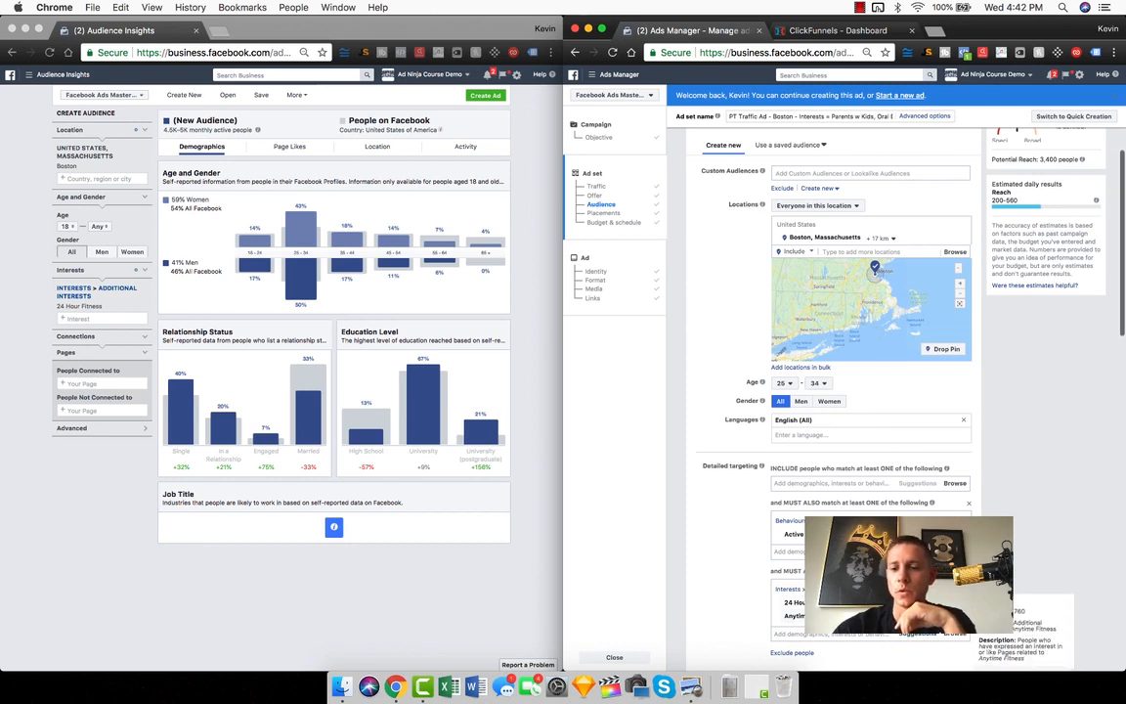
{"action": "left_click", "coordinate": [963, 616]}
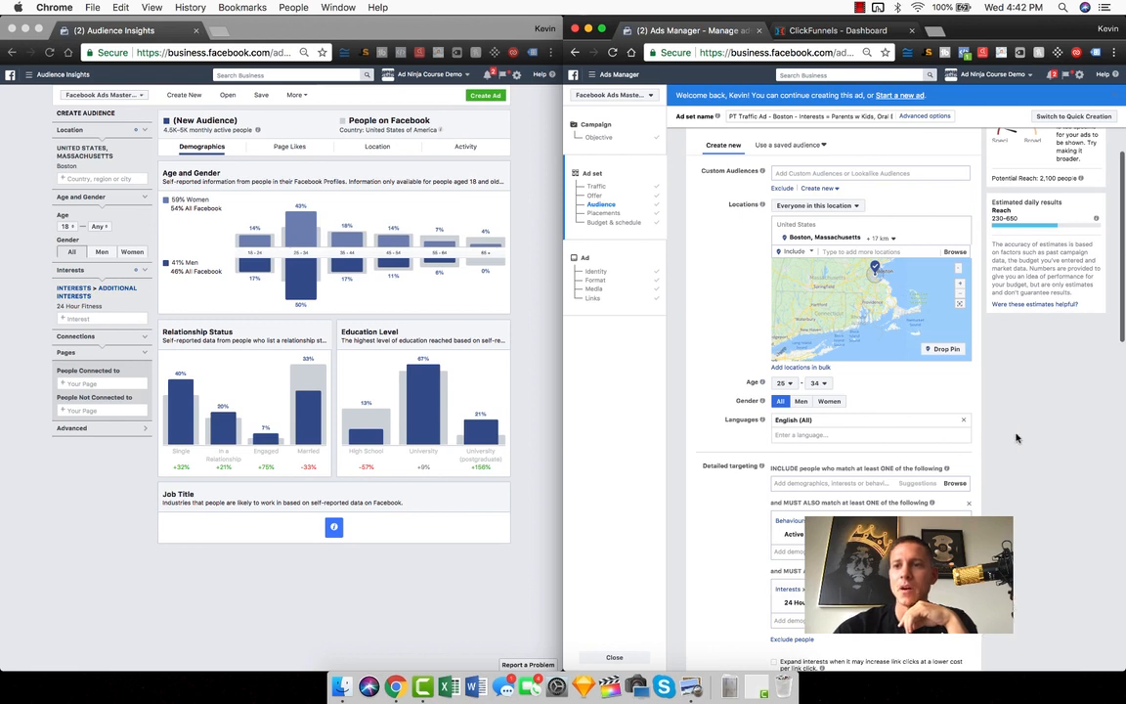
Check the audience size, and add the MyFitnessPal interest to the third detailed targeting group beside 24 Hour Fitness
{"action": "scroll", "coordinate": [988, 387], "scroll_direction": "up", "scroll_amount": 1}
{"action": "scroll", "coordinate": [997, 293], "scroll_direction": "up", "scroll_amount": 5}
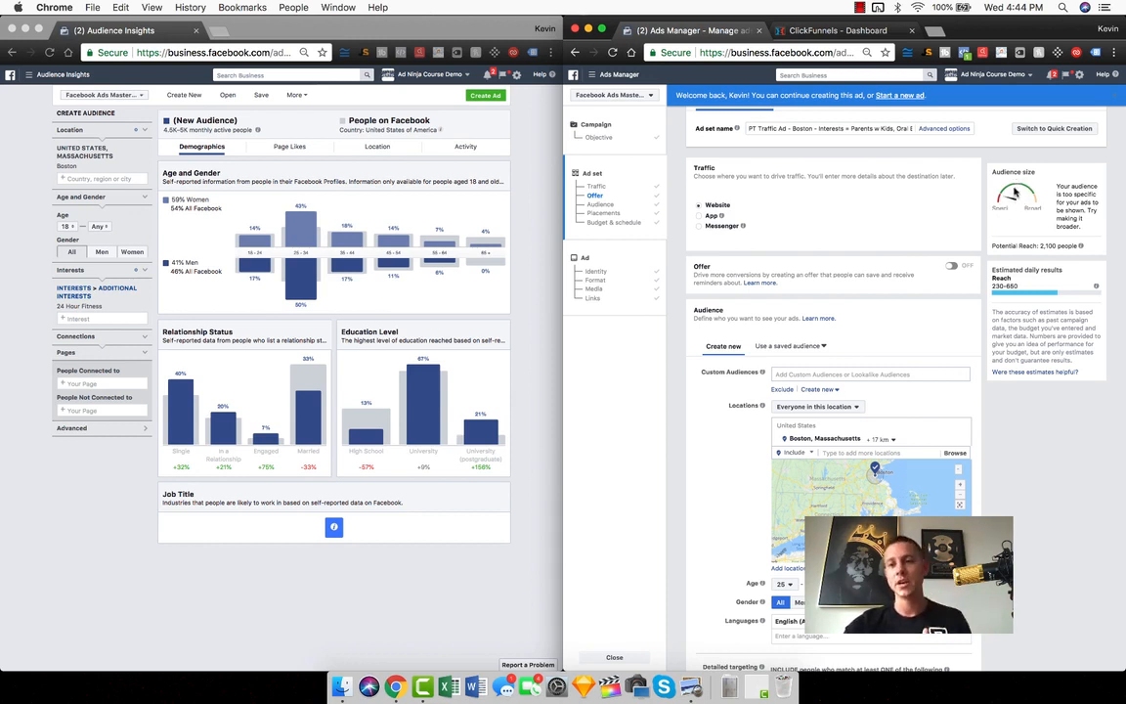
{"action": "scroll", "coordinate": [997, 379], "scroll_direction": "down", "scroll_amount": 5}
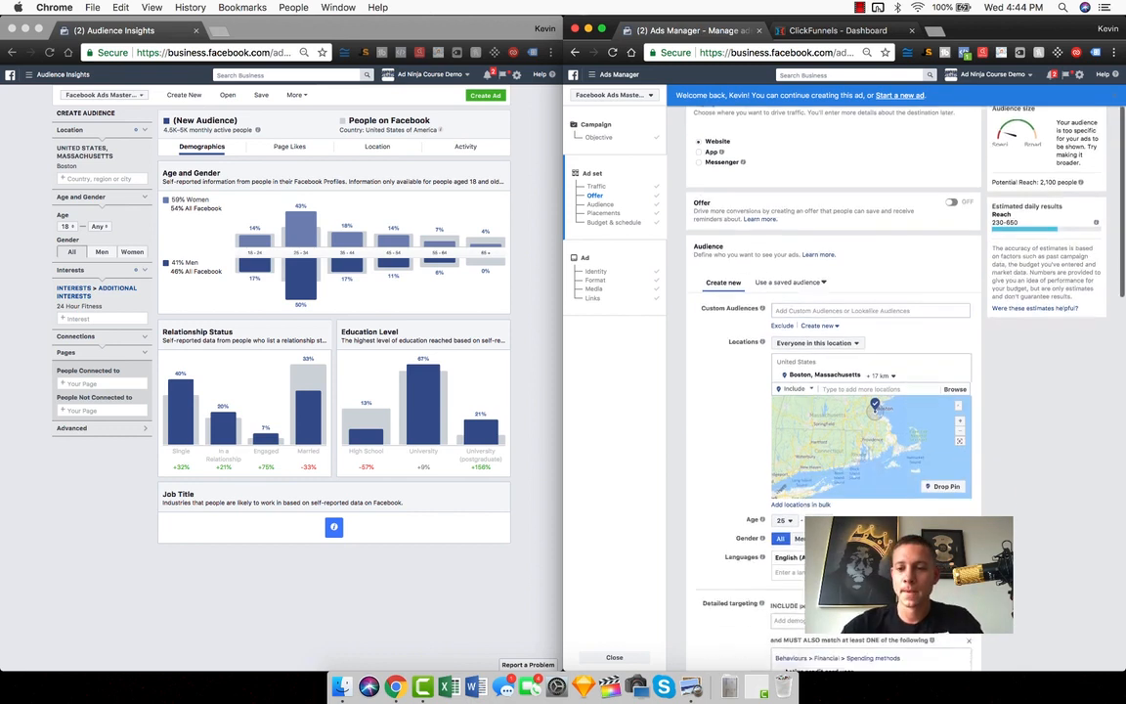
{"action": "left_click", "coordinate": [831, 569]}
{"action": "type", "text": "my"}
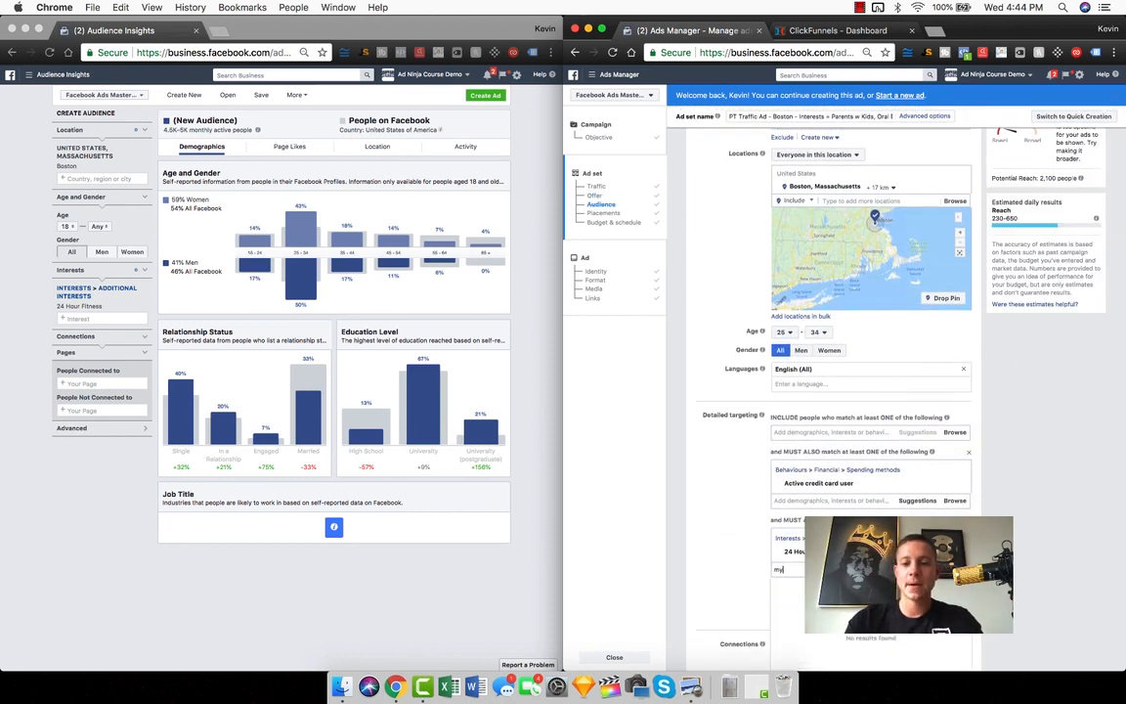
{"action": "type", "text": "fitness"}
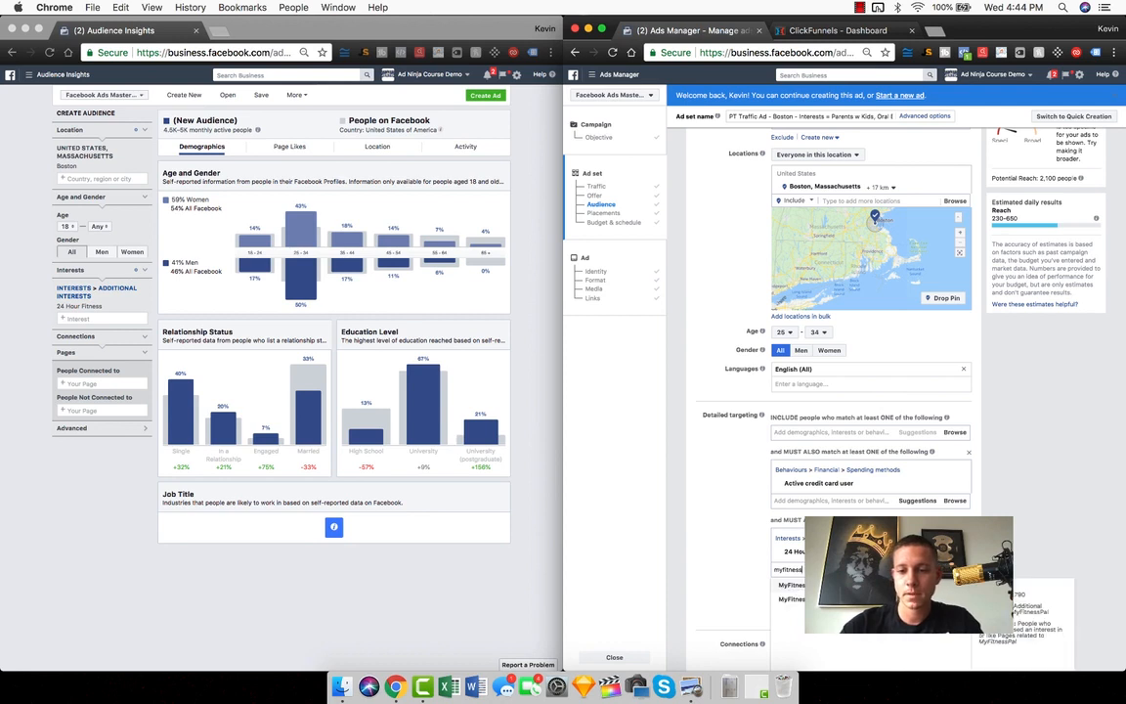
{"action": "key", "text": "Return"}
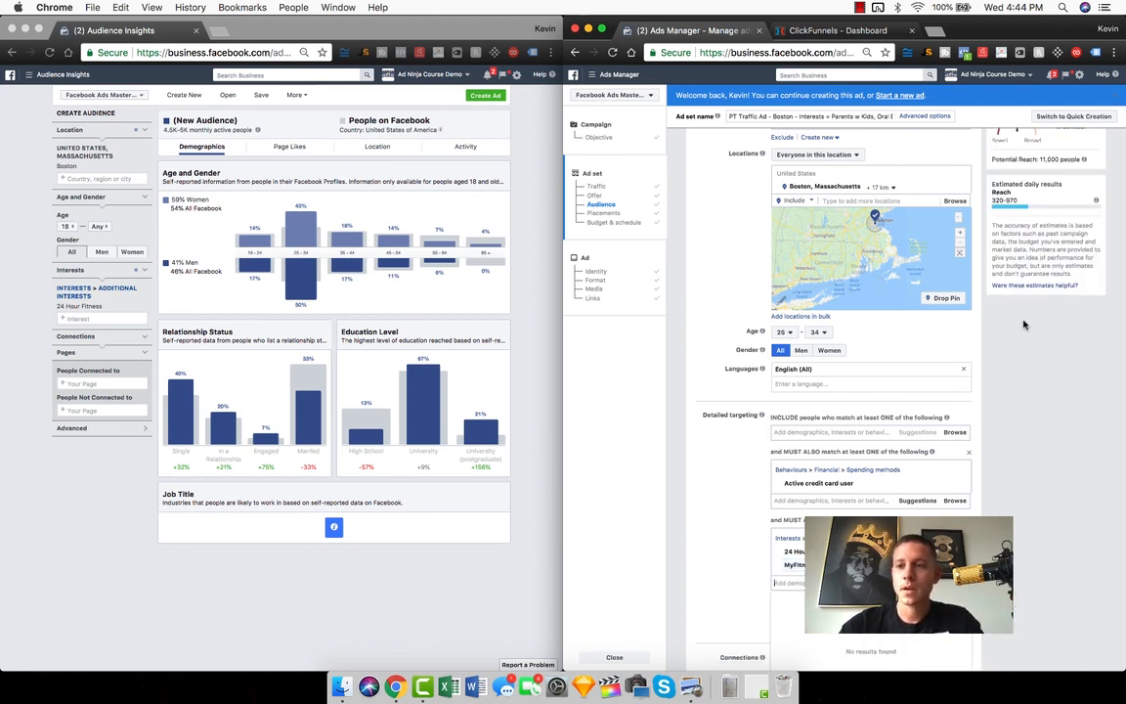
Check the audience size again, and add the Anytime Fitness interest to the third detailed targeting group
{"action": "scroll", "coordinate": [1025, 325], "scroll_direction": "up", "scroll_amount": 2}
{"action": "scroll", "coordinate": [1025, 324], "scroll_direction": "up", "scroll_amount": 5}
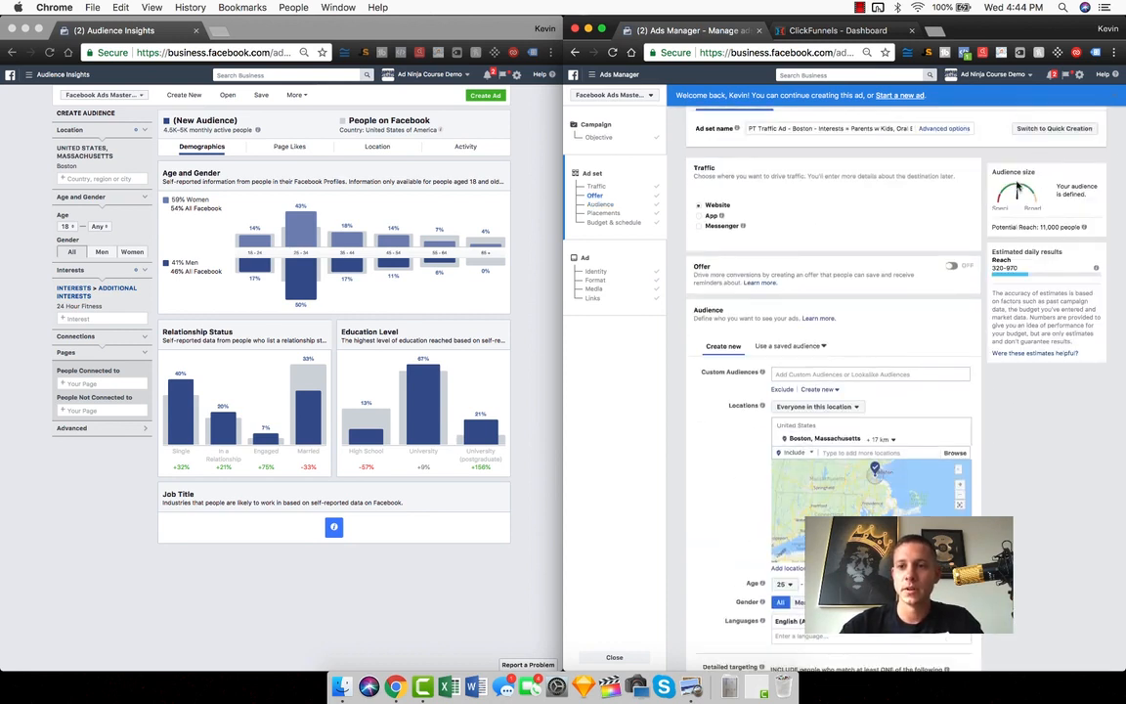
{"action": "scroll", "coordinate": [1016, 436], "scroll_direction": "down", "scroll_amount": 5}
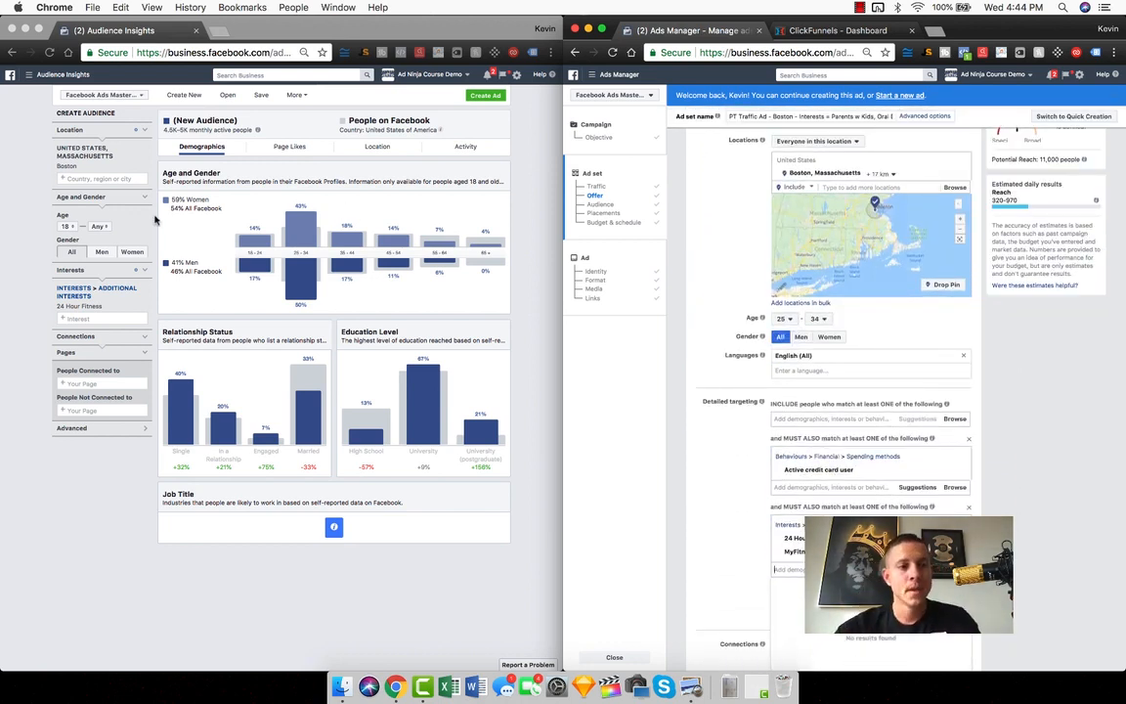
{"action": "type", "text": "anytime"}
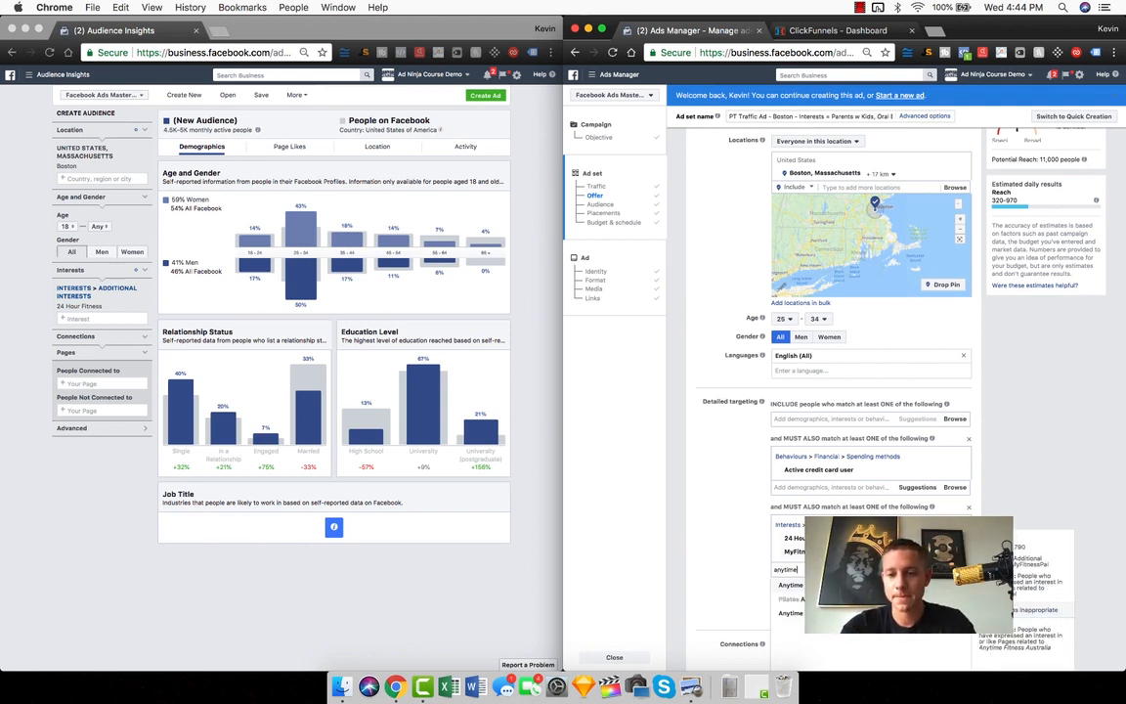
{"action": "left_click", "coordinate": [845, 613]}
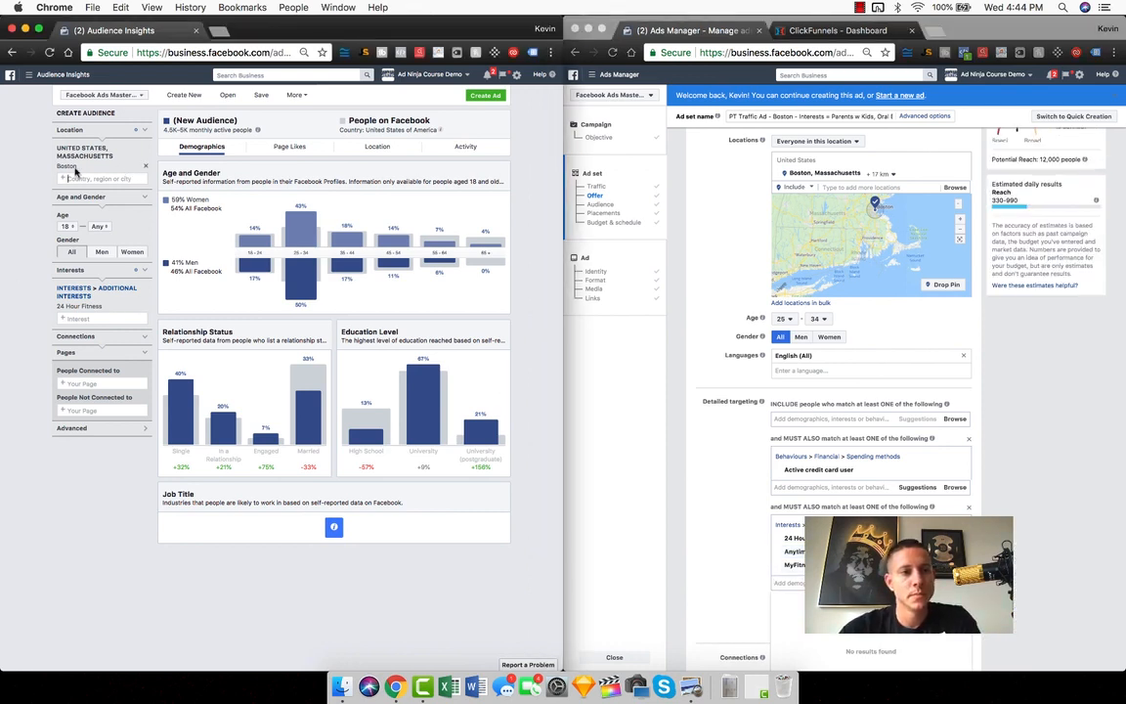
In Audience Insights, clear the Boston location and replace the 24 Hour Fitness interest with Anytime Fitness
{"action": "left_click", "coordinate": [135, 151]}
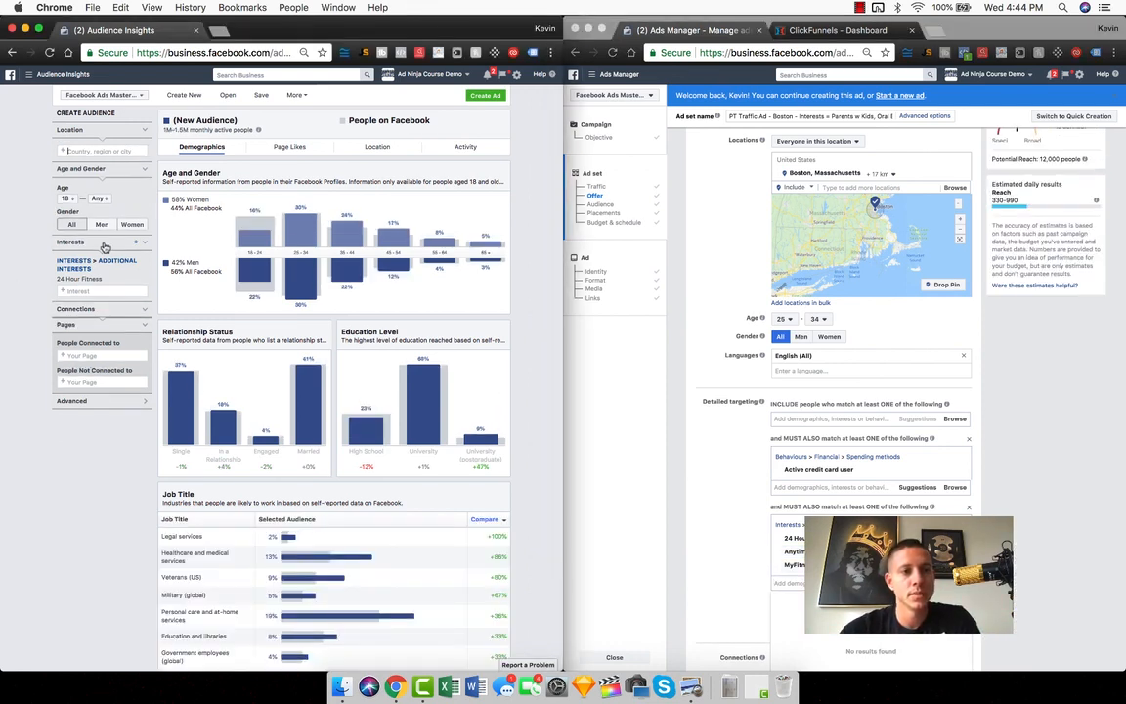
{"action": "left_click", "coordinate": [54, 260]}
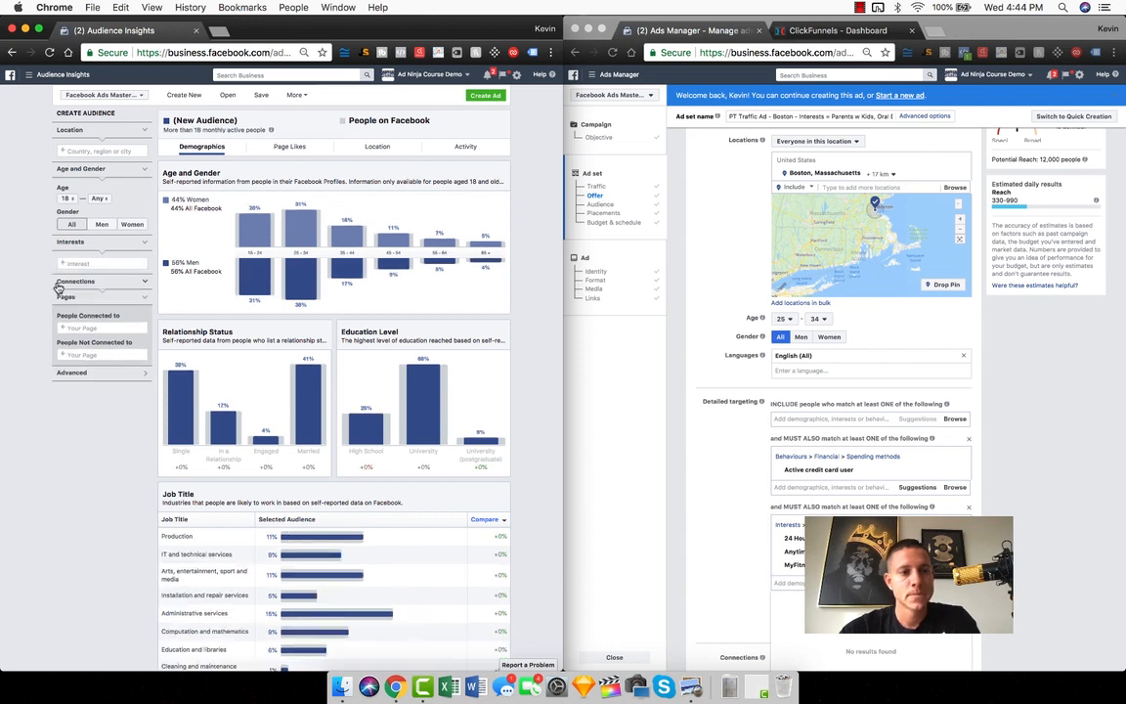
{"action": "left_click", "coordinate": [88, 264]}
{"action": "type", "text": "anytime"}
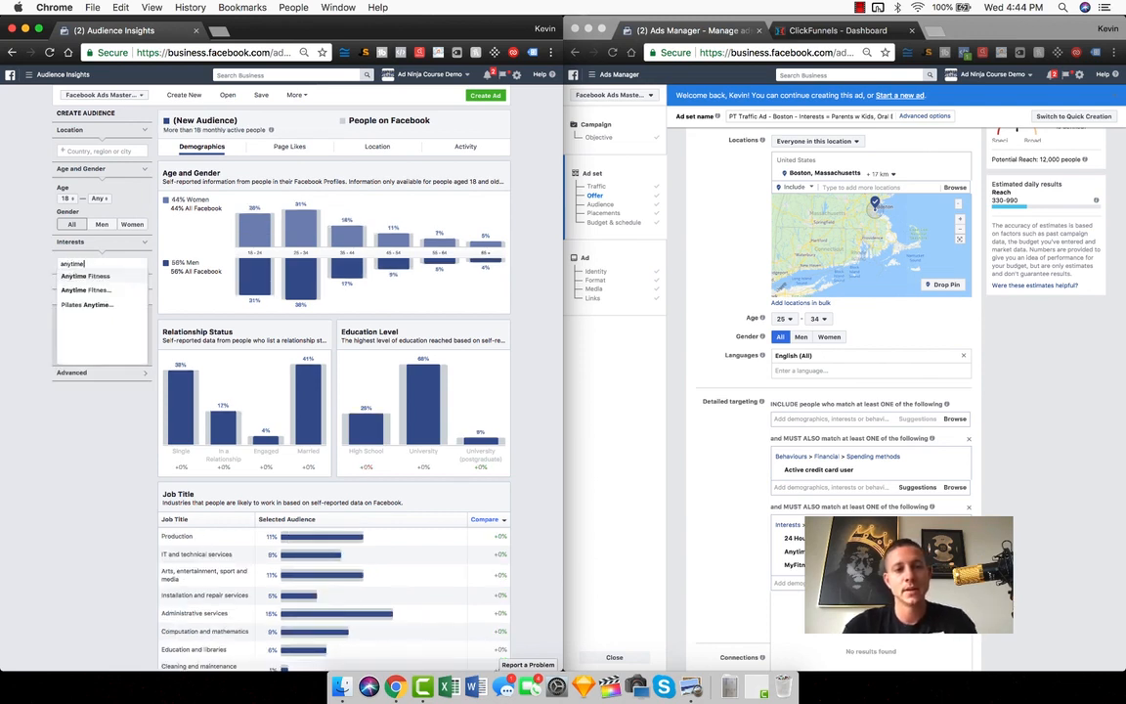
{"action": "left_click", "coordinate": [85, 276]}
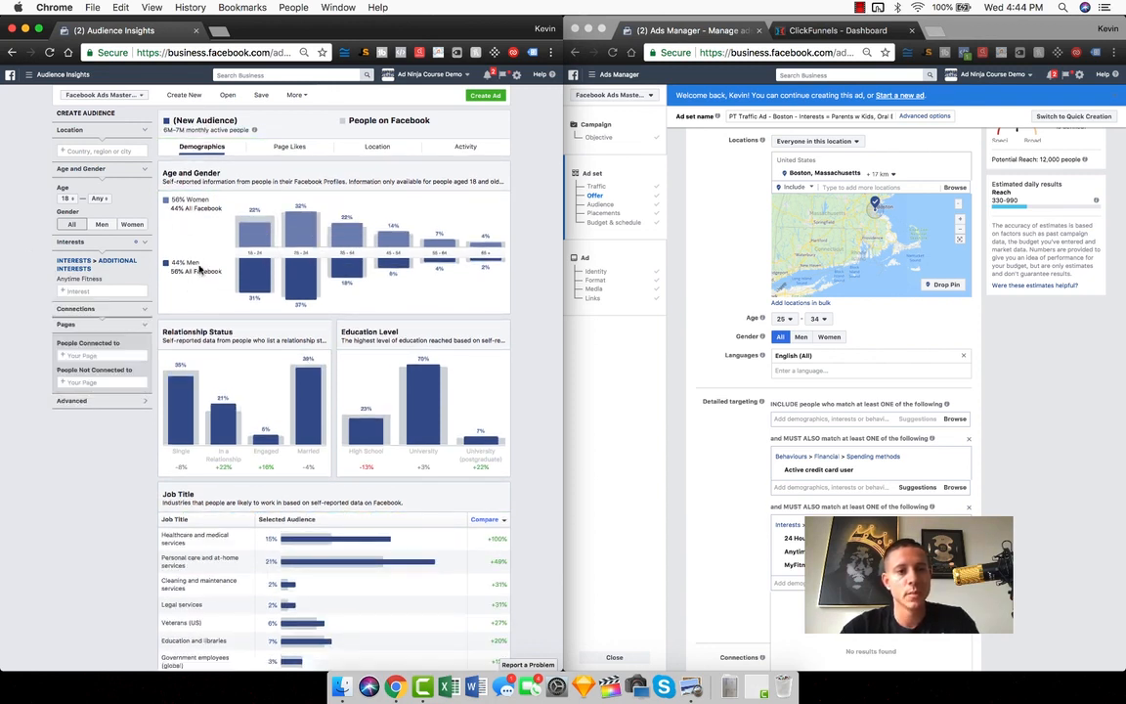
Restrict the Anytime Fitness audience to Boston, Massachusetts, and examine its demographics
{"action": "left_click", "coordinate": [87, 149]}
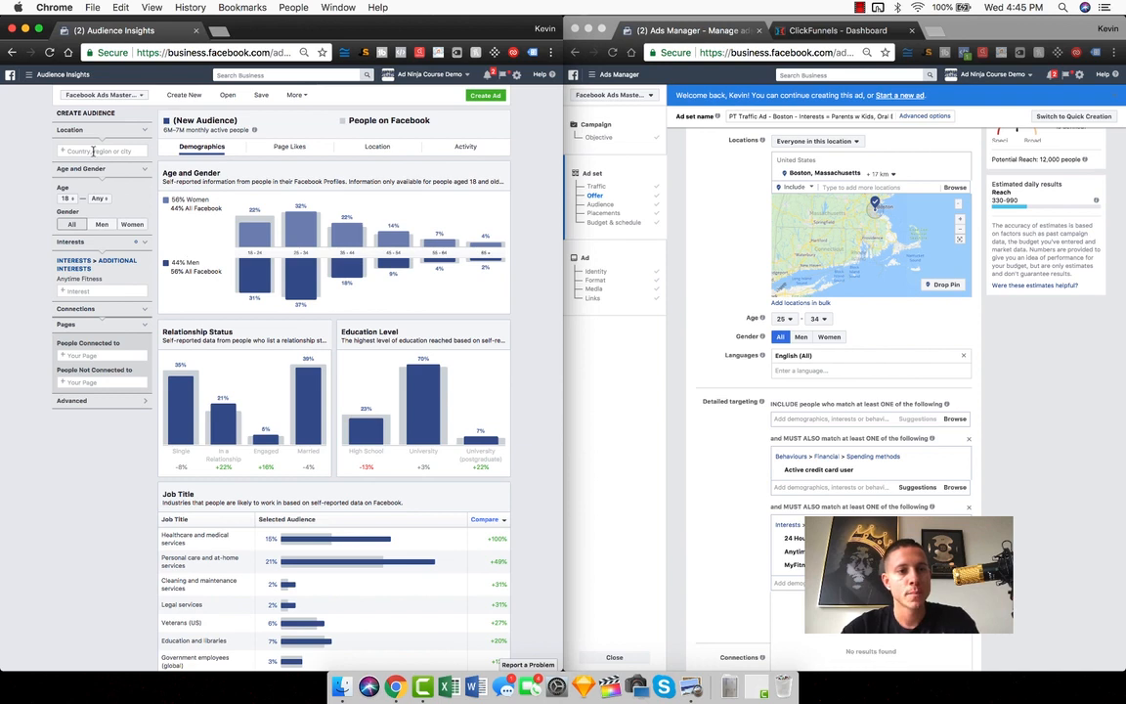
{"action": "type", "text": "boston"}
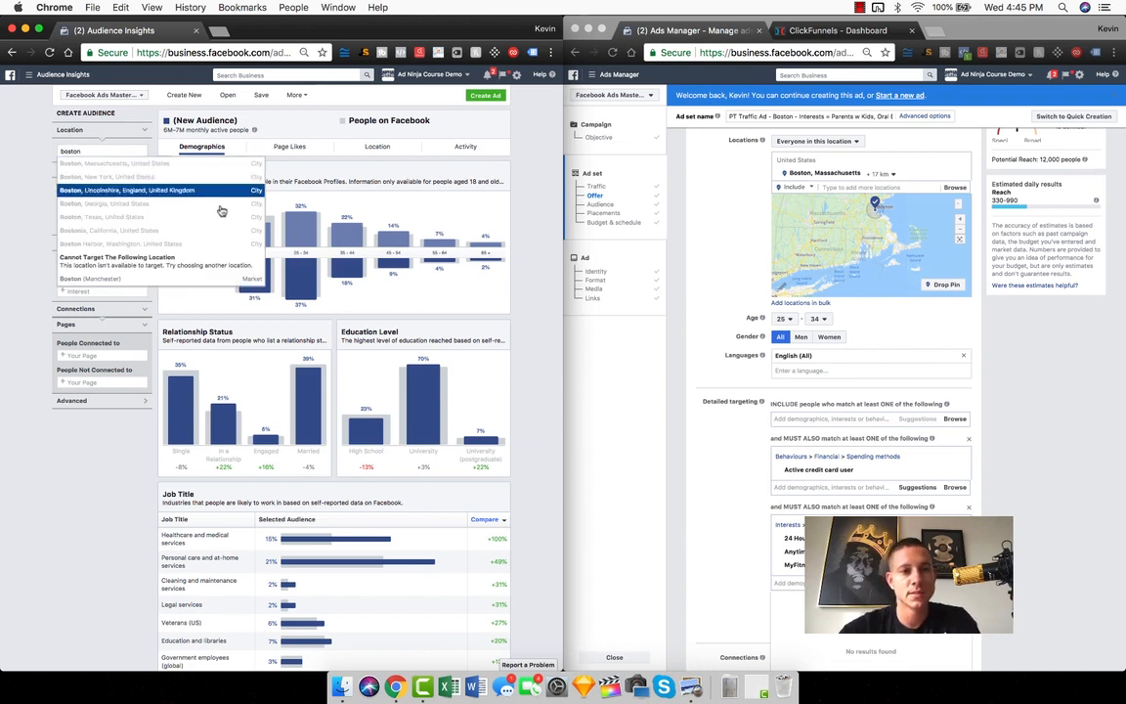
{"action": "left_click", "coordinate": [105, 164]}
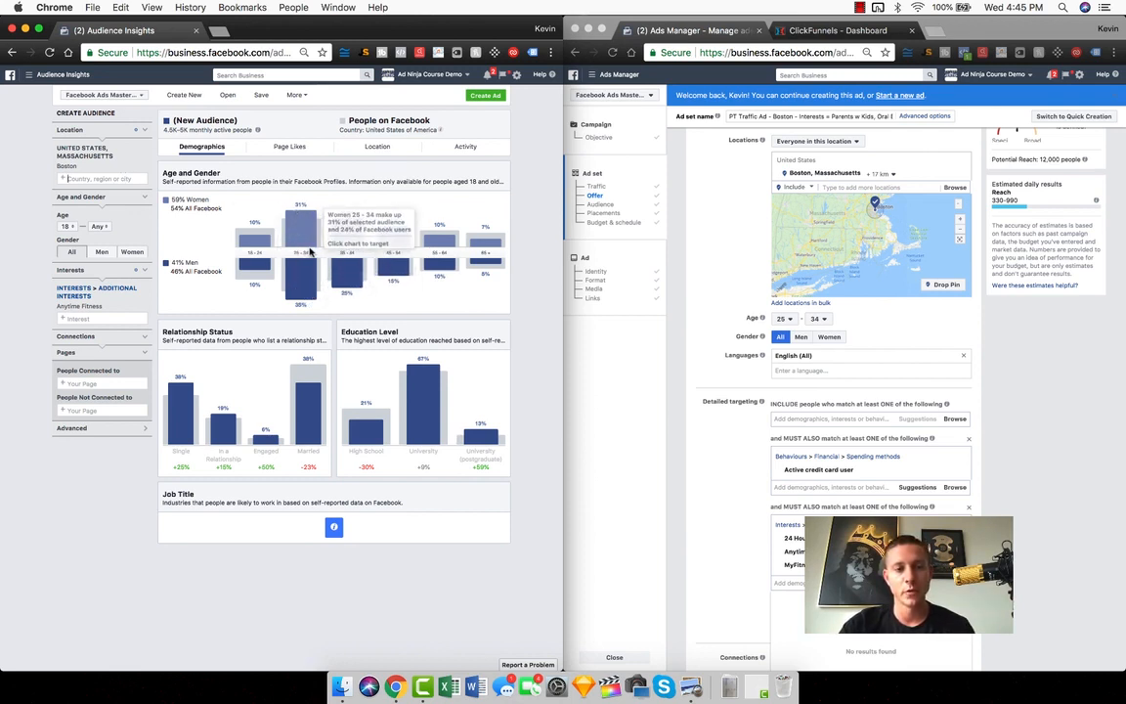
{"action": "mouse_move", "coordinate": [83, 311]}
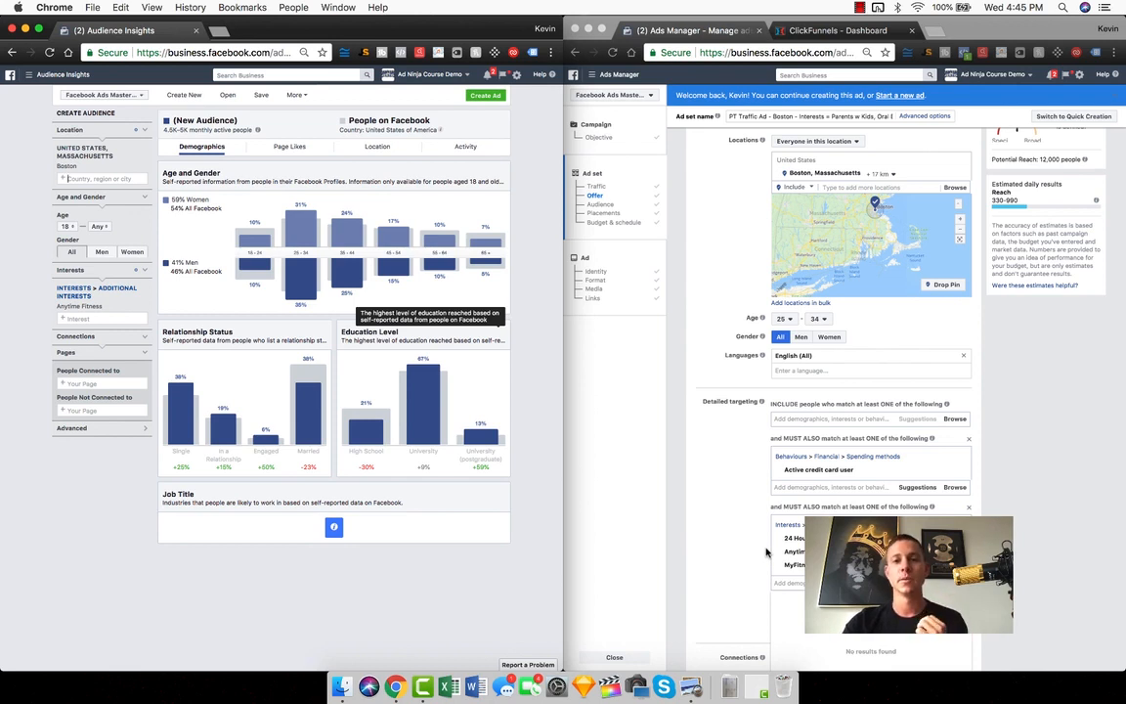
Check the ad set's audience size in Ads Manager, and view the Anytime Fitness audience's page likes in Audience Insights
{"action": "left_click", "coordinate": [685, 467]}
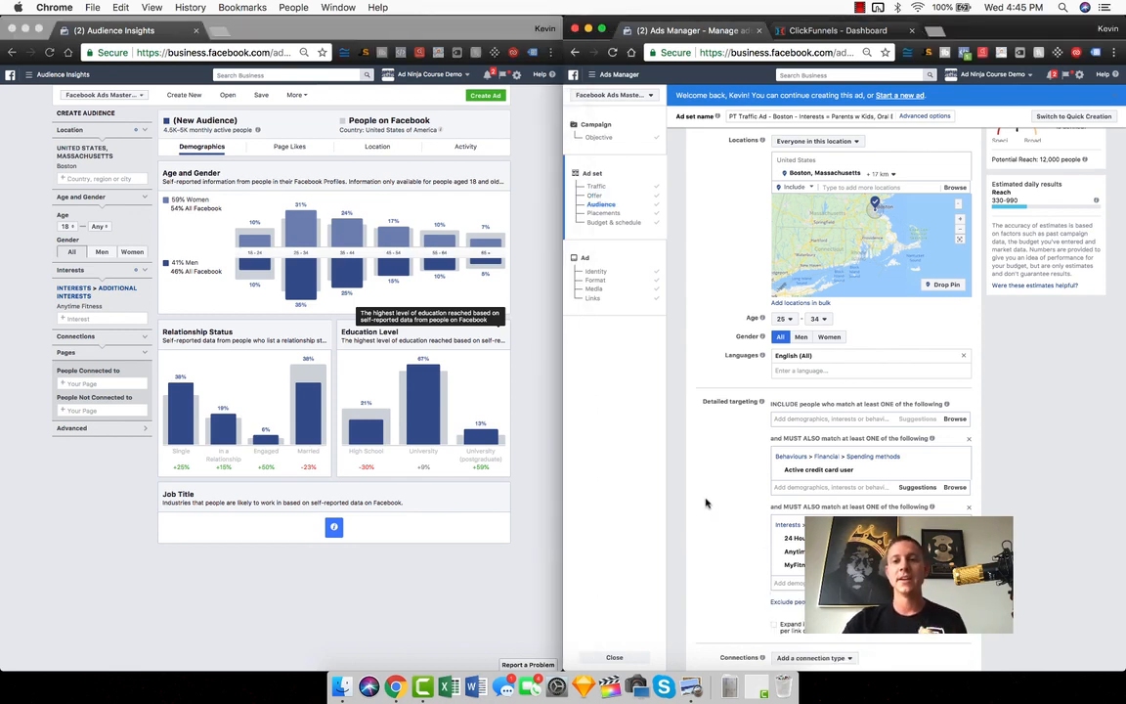
{"action": "scroll", "coordinate": [705, 503], "scroll_direction": "up", "scroll_amount": 5}
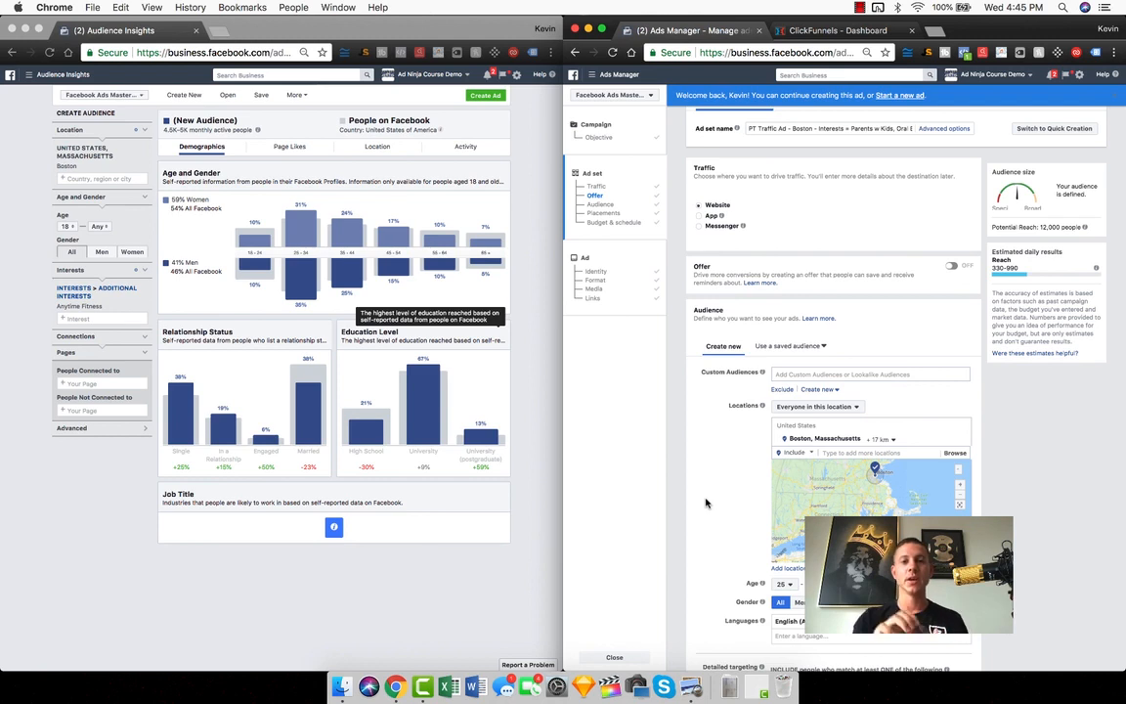
{"action": "left_click", "coordinate": [29, 235]}
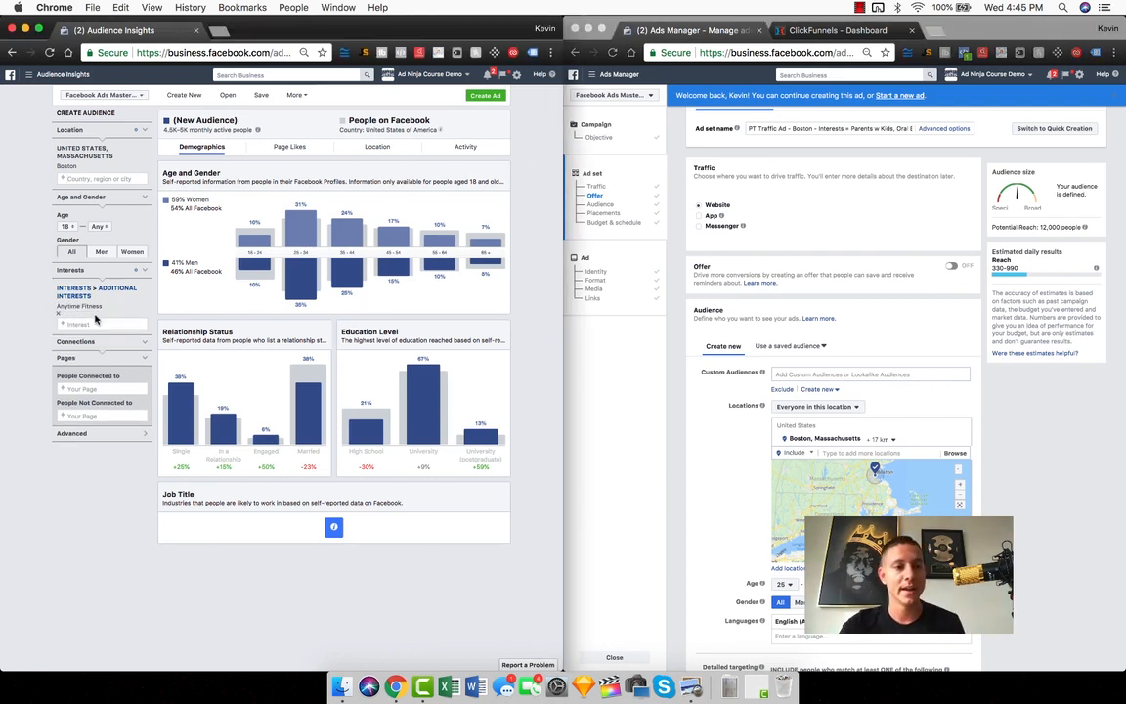
{"action": "left_click", "coordinate": [287, 148]}
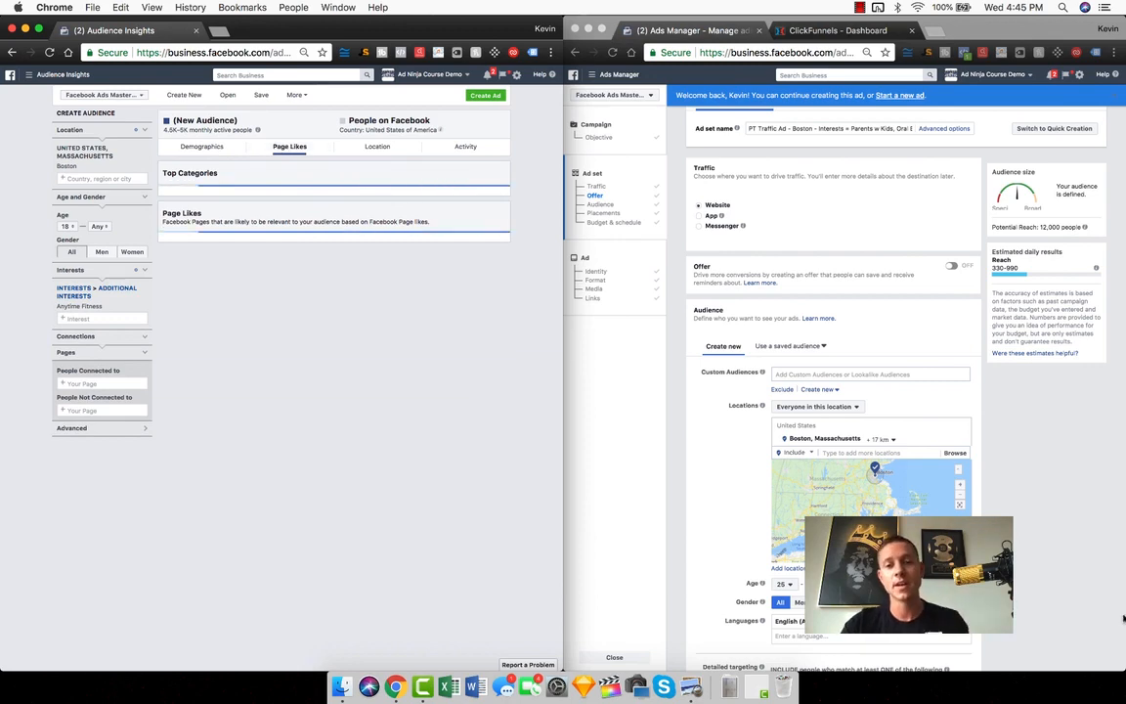
{"action": "left_click", "coordinate": [1001, 509]}
{"action": "scroll", "coordinate": [1002, 510], "scroll_direction": "down", "scroll_amount": 5}
{"action": "scroll", "coordinate": [997, 512], "scroll_direction": "down", "scroll_amount": 1}
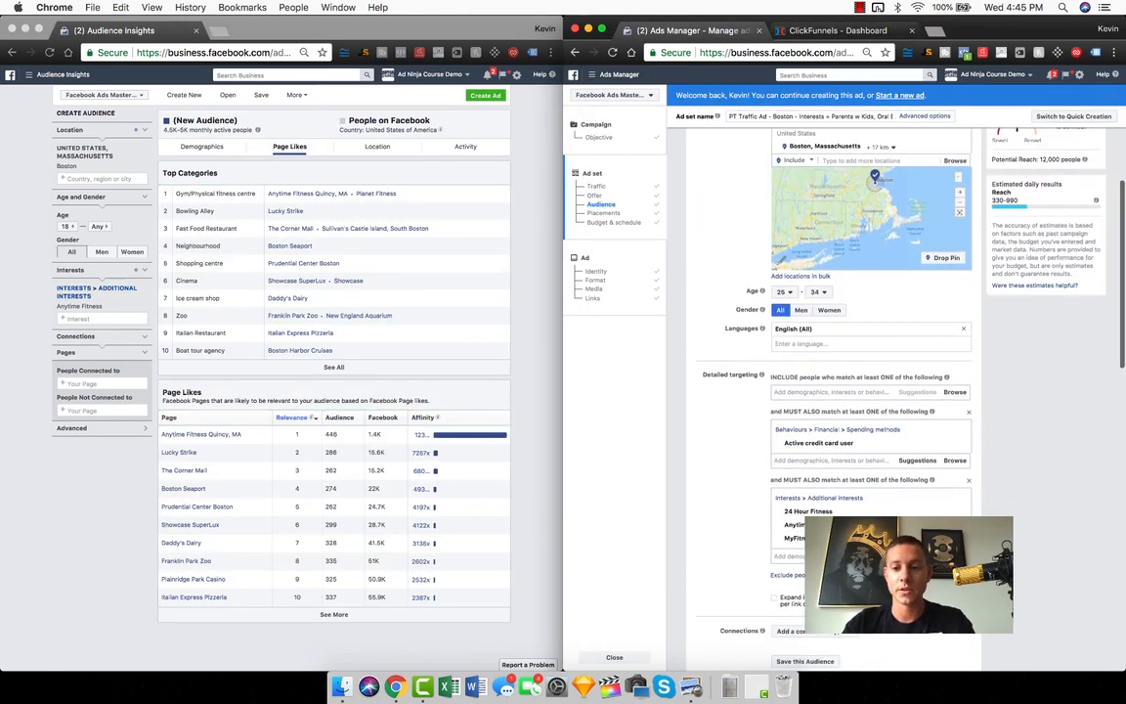
{"action": "type", "text": "weight wat"}
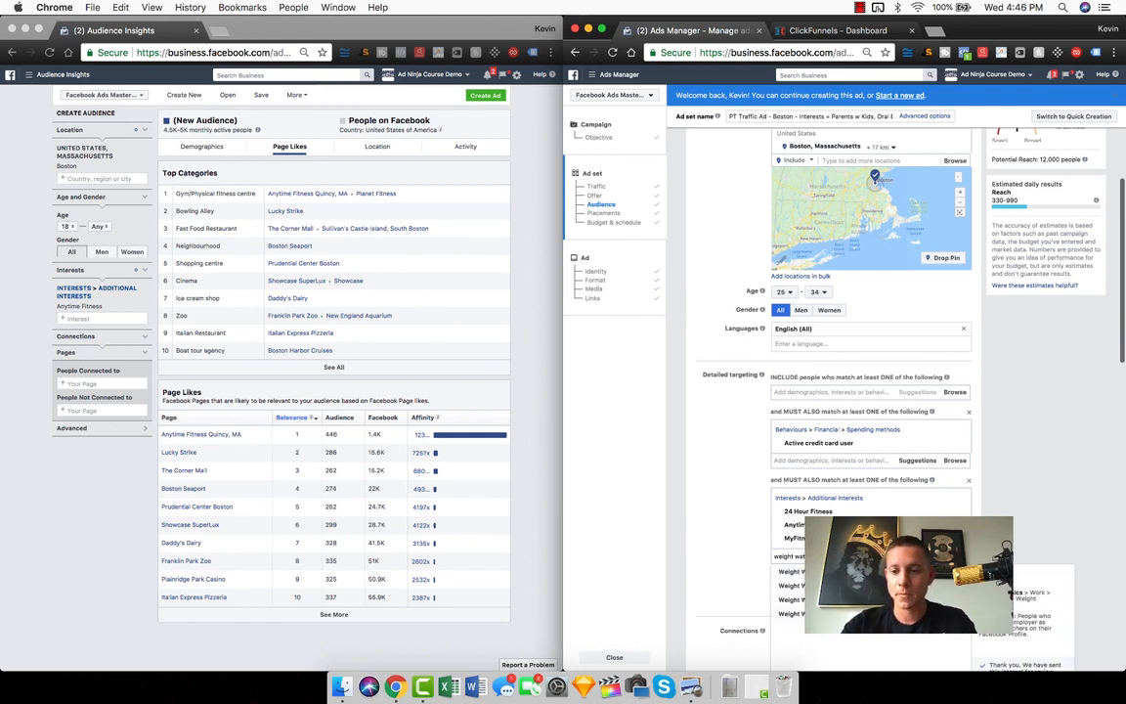
{"action": "key", "text": "Return"}
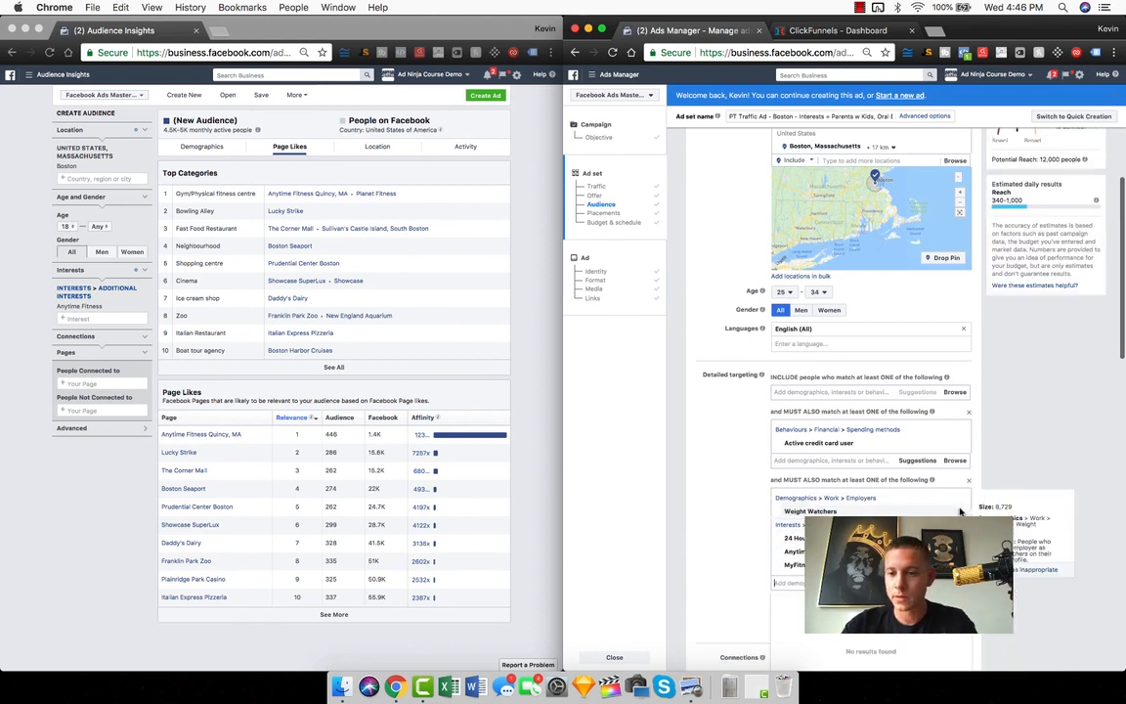
{"action": "left_click", "coordinate": [959, 512]}
In Ads Manager, add the Weight Watchers and Planet Fitness interests to the third detailed targeting group
{"action": "type", "text": "weight wat"}
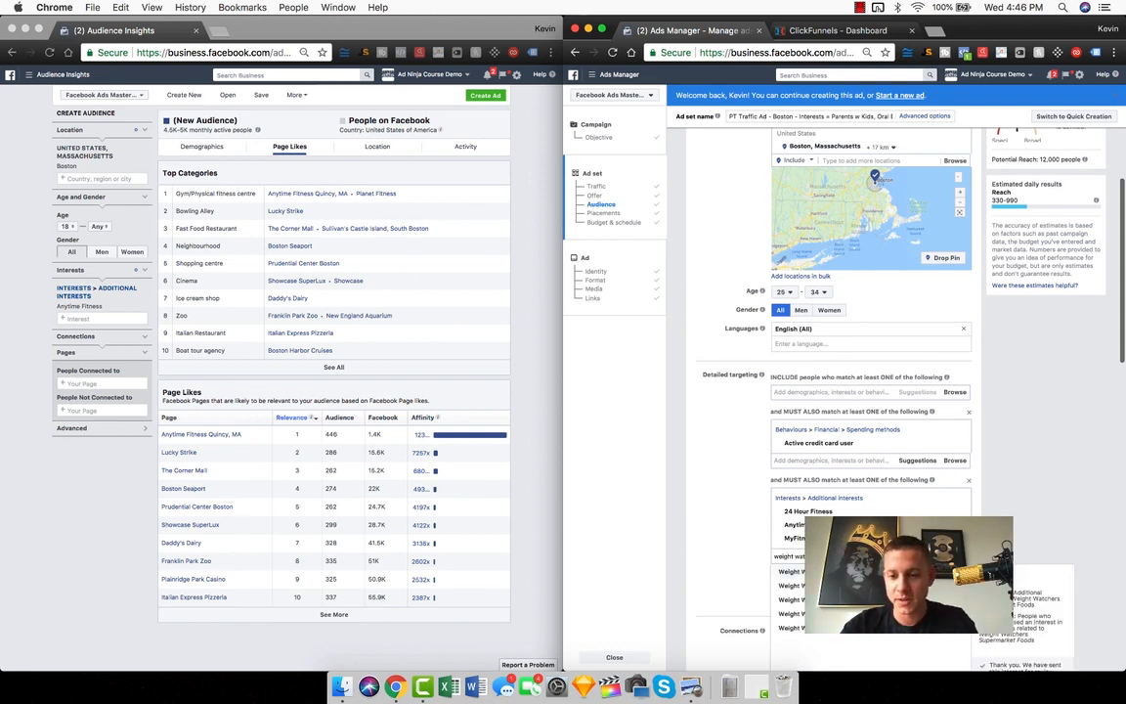
{"action": "left_click", "coordinate": [845, 628]}
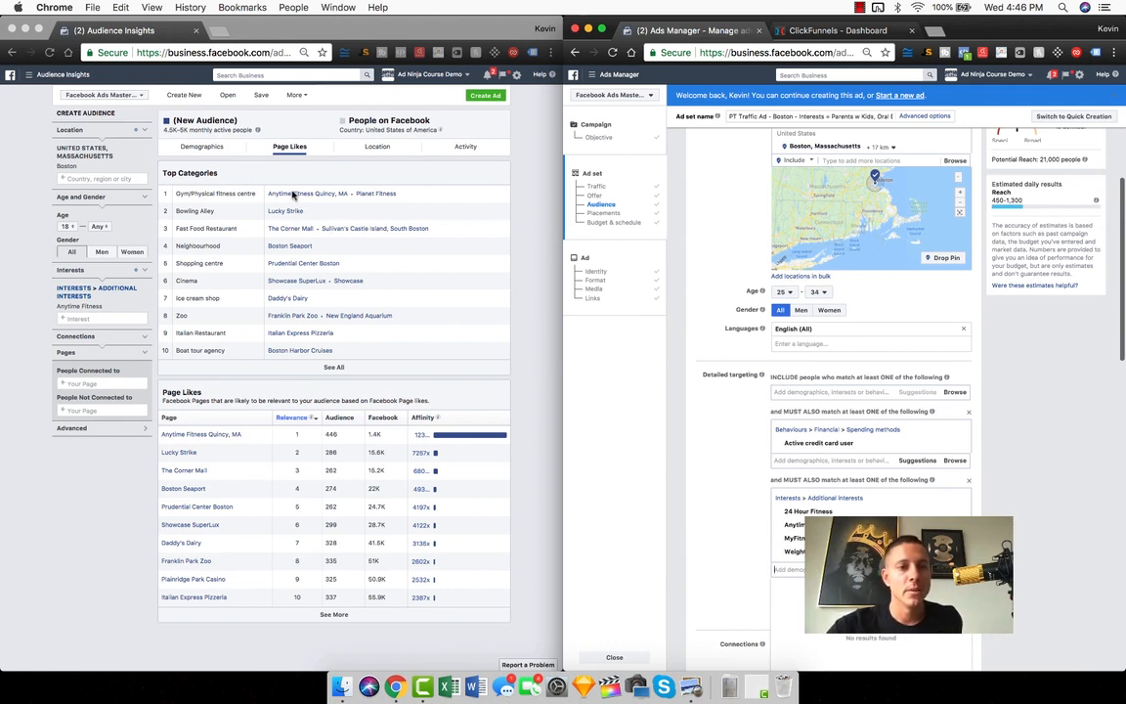
{"action": "type", "text": "planet fitne"}
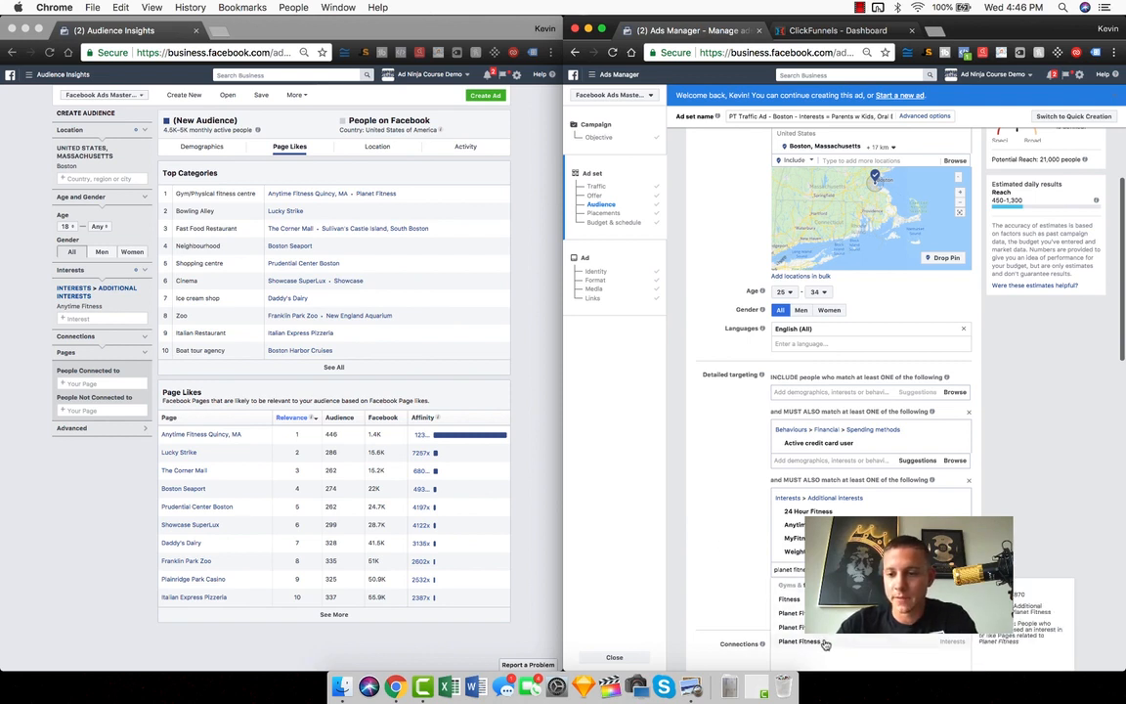
{"action": "left_click", "coordinate": [826, 647]}
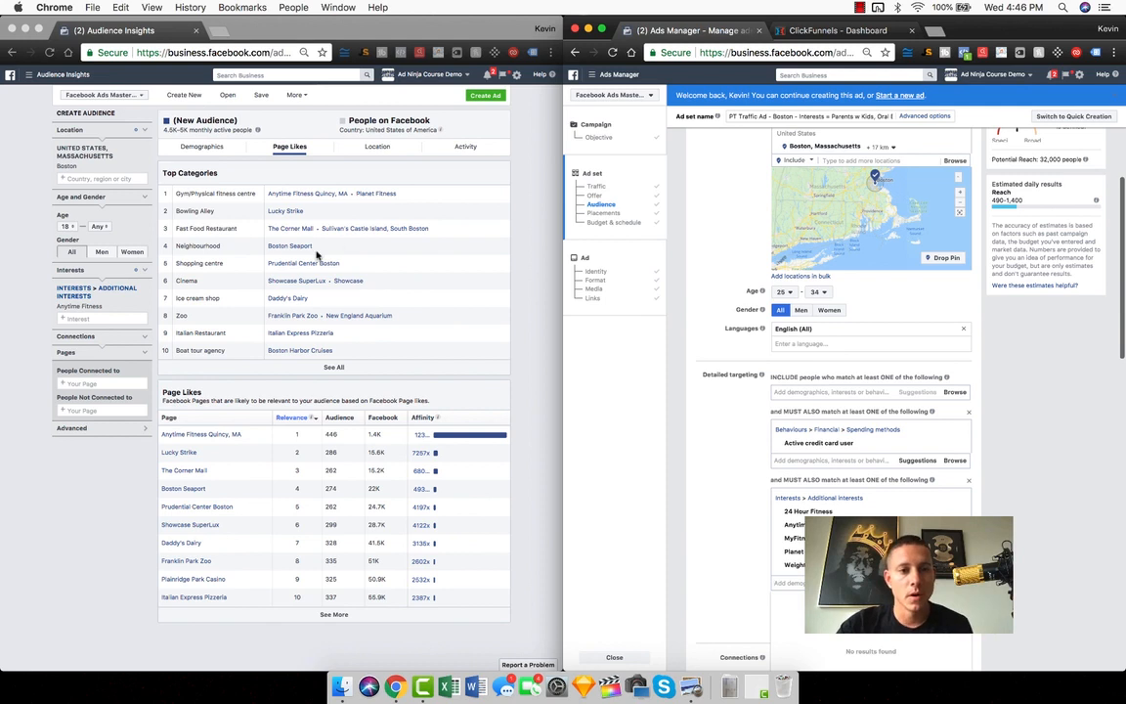
In Audience Insights, remove the Boston location to compare the page likes, and set the location back to Boston, Massachusetts
{"action": "left_click", "coordinate": [15, 146]}
{"action": "left_click", "coordinate": [146, 170]}
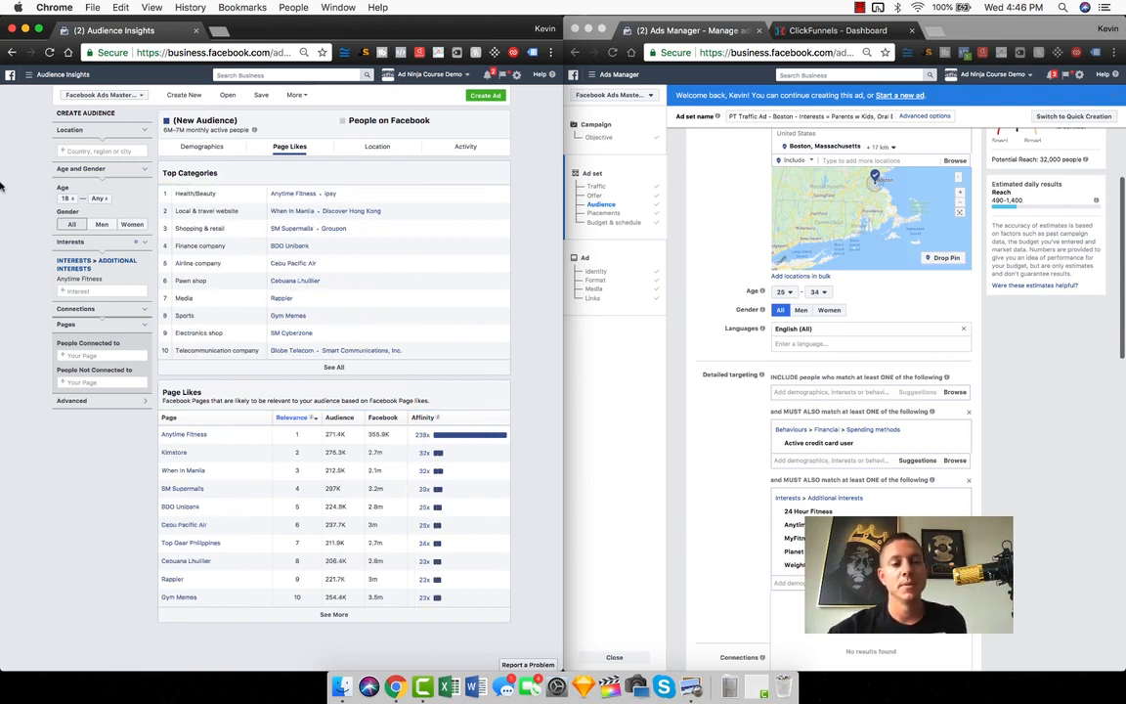
{"action": "left_click", "coordinate": [78, 151]}
{"action": "type", "text": "boston"}
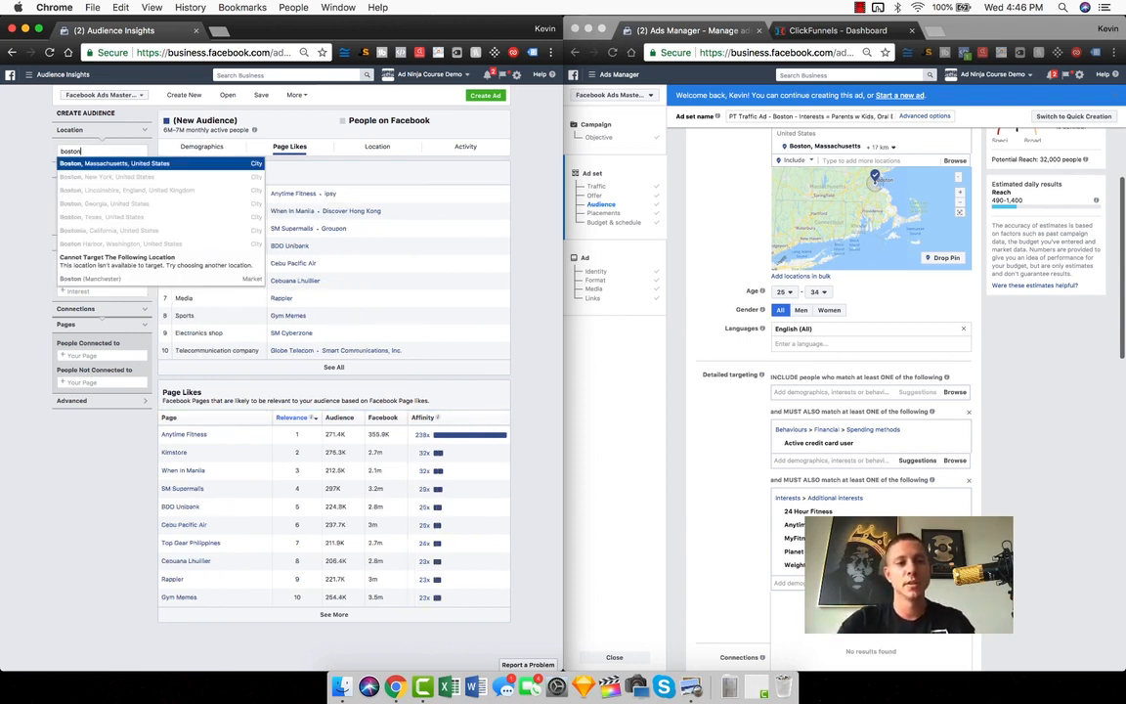
{"action": "left_click", "coordinate": [125, 164]}
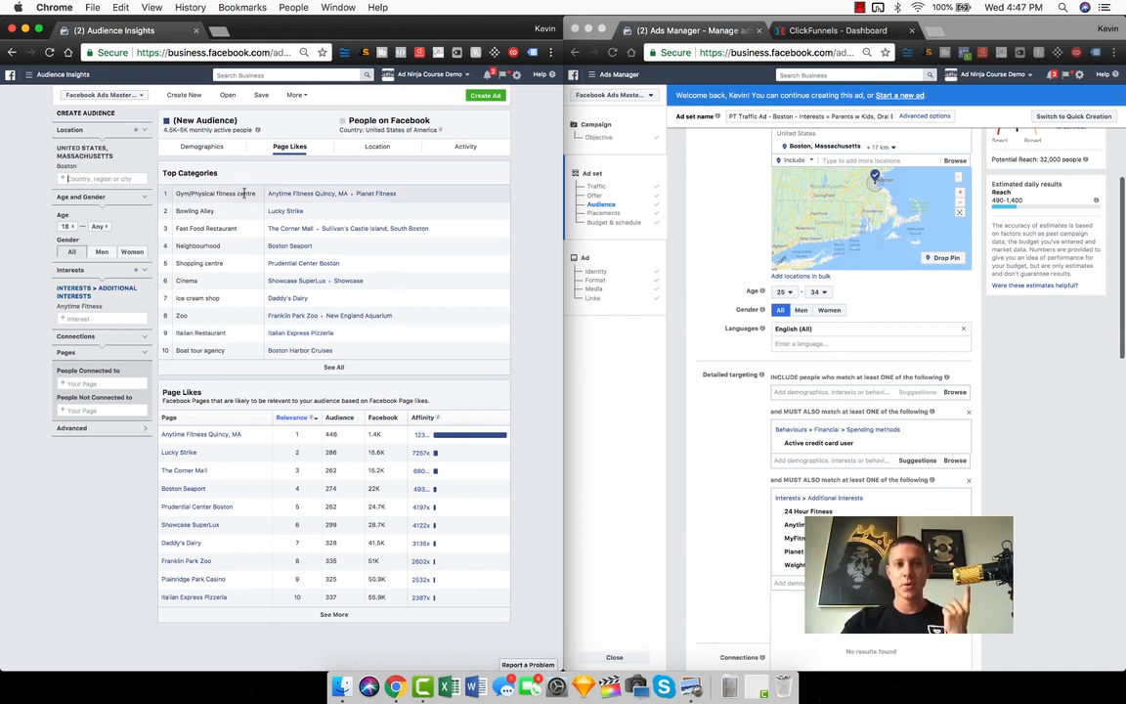
Clear the Boston location and the Anytime Fitness interest from the audience, and show the demographics
{"action": "left_click", "coordinate": [130, 151]}
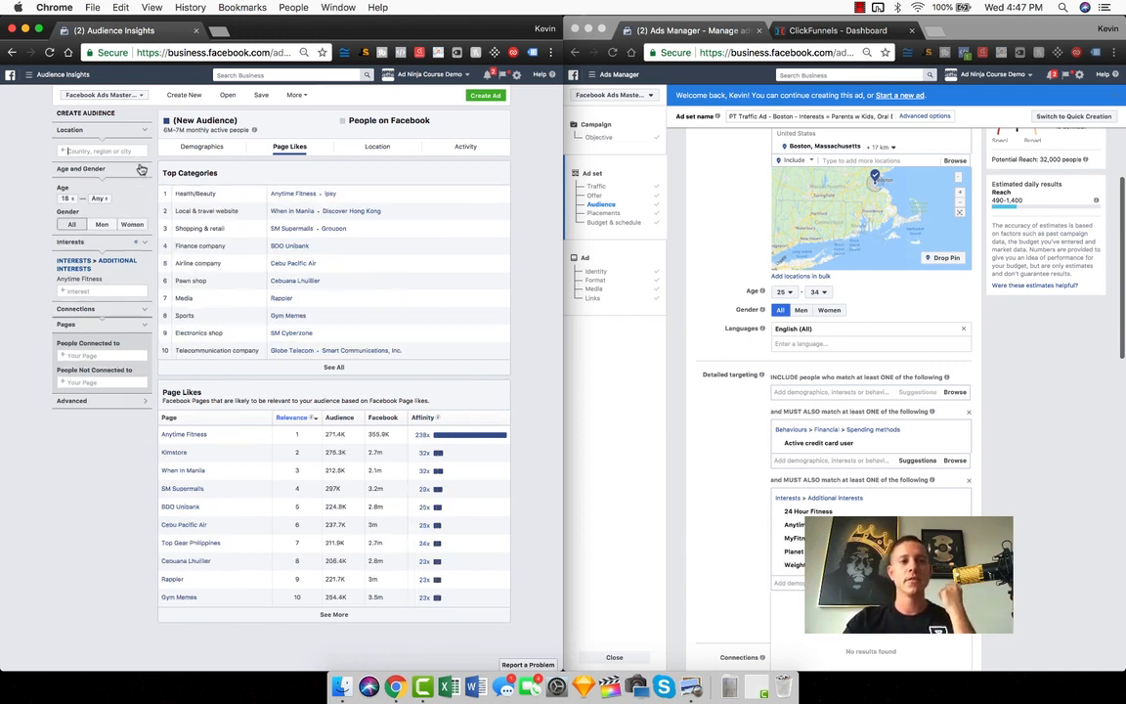
{"action": "left_click", "coordinate": [58, 277]}
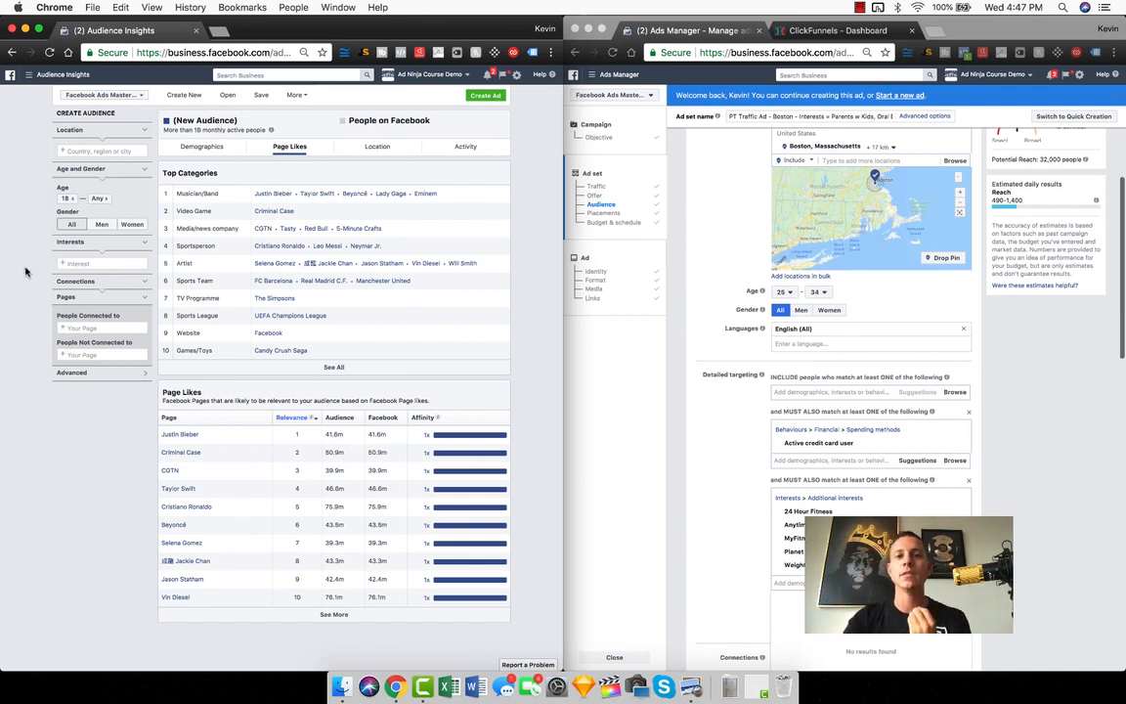
{"action": "left_click", "coordinate": [203, 147]}
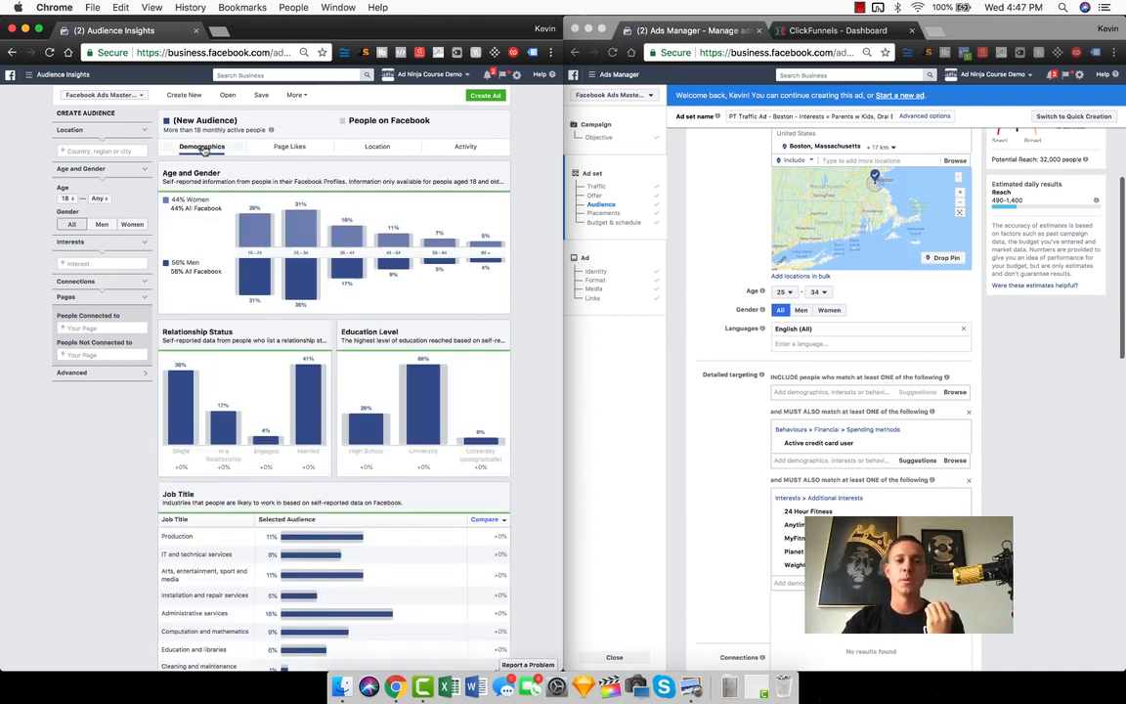